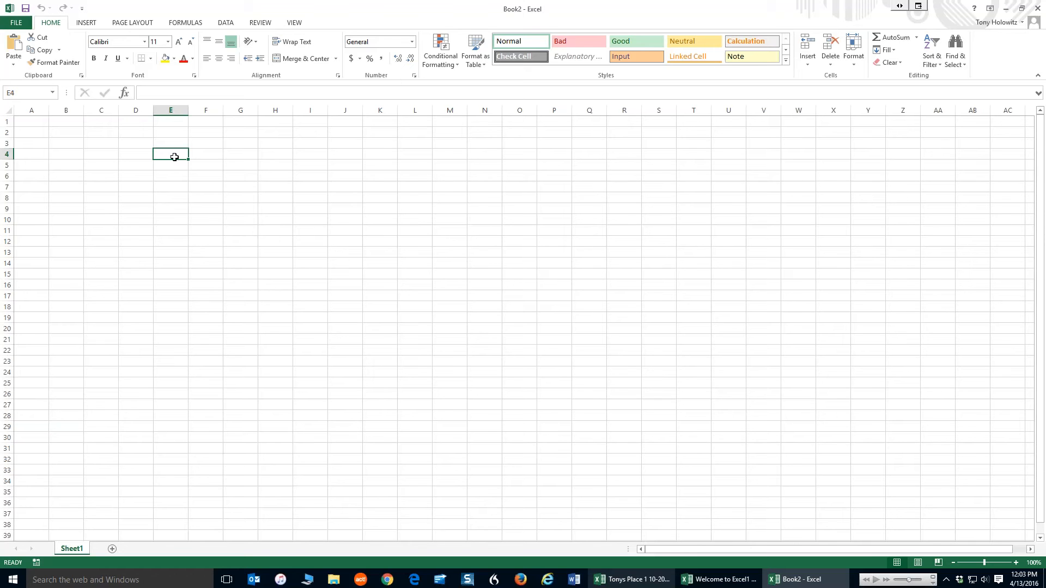
# Browse the ribbon tabs from Page Layout through View, then return to Home
pyautogui.click(89, 23)
pyautogui.click(137, 25)
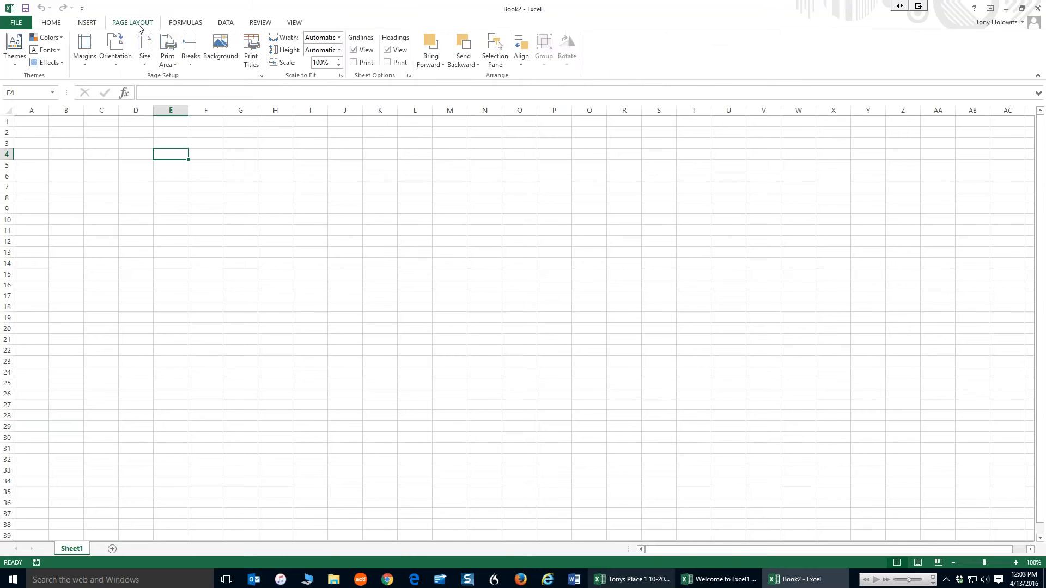
pyautogui.click(183, 25)
pyautogui.click(225, 24)
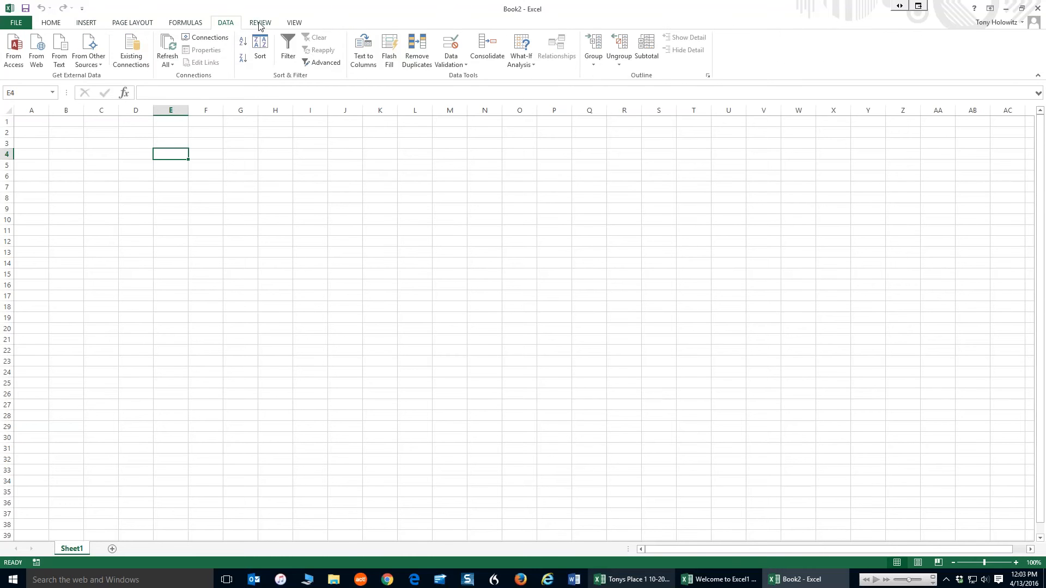
pyautogui.click(260, 25)
pyautogui.click(294, 24)
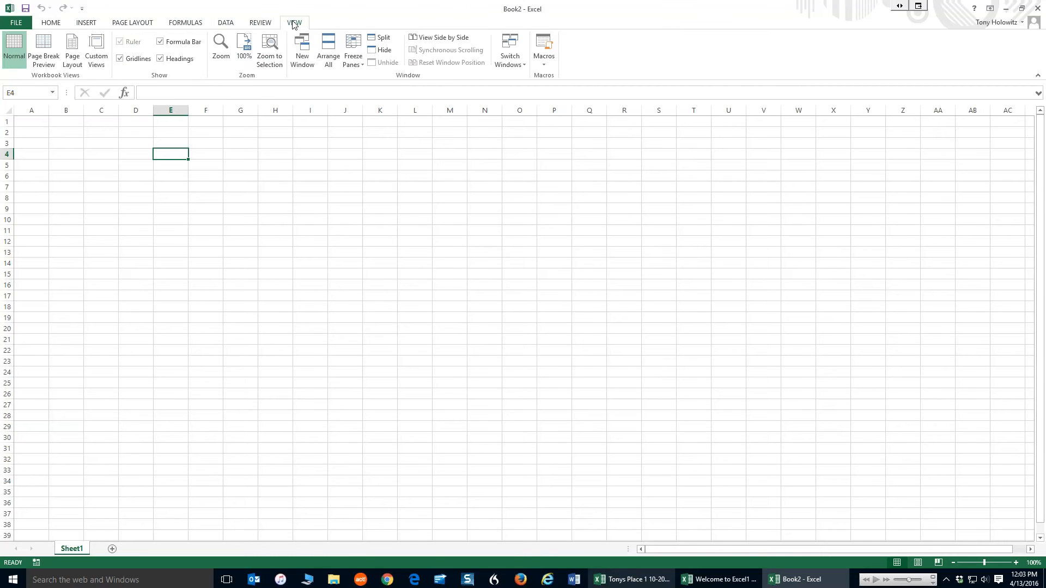
pyautogui.click(45, 25)
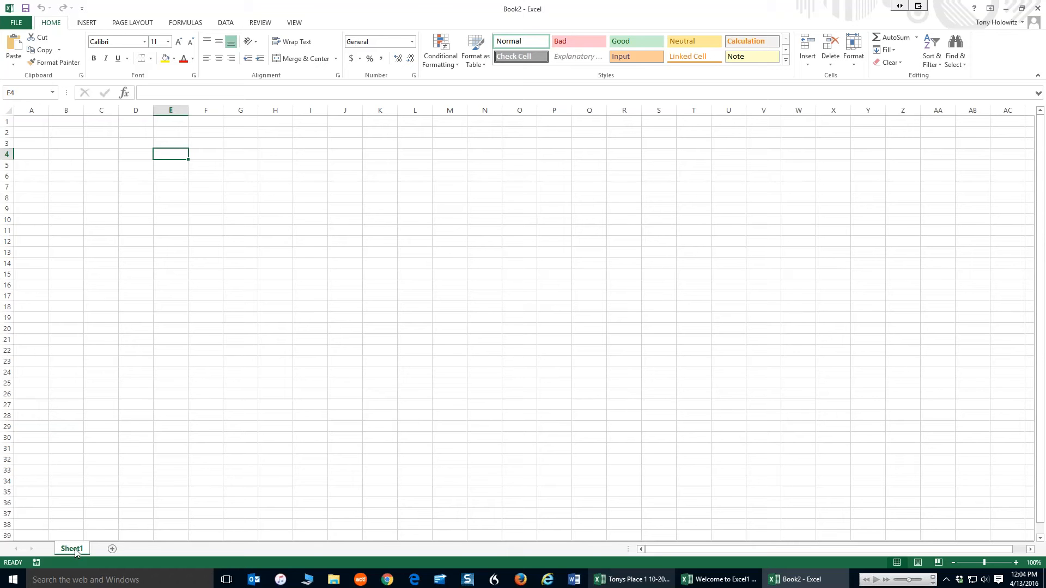
# Add two new worksheets to the workbook and return to Sheet1
pyautogui.click(113, 550)
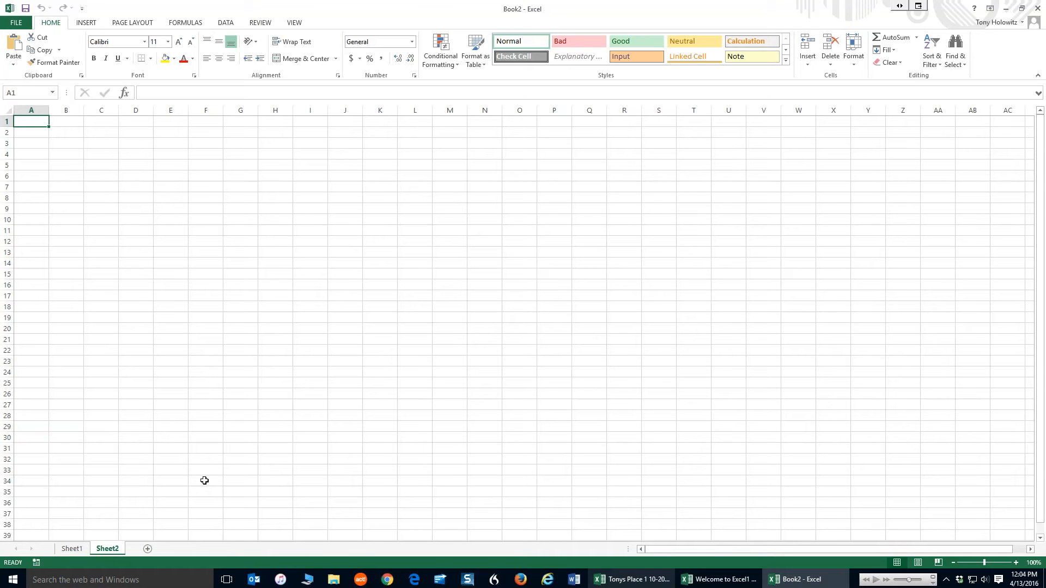
pyautogui.click(147, 550)
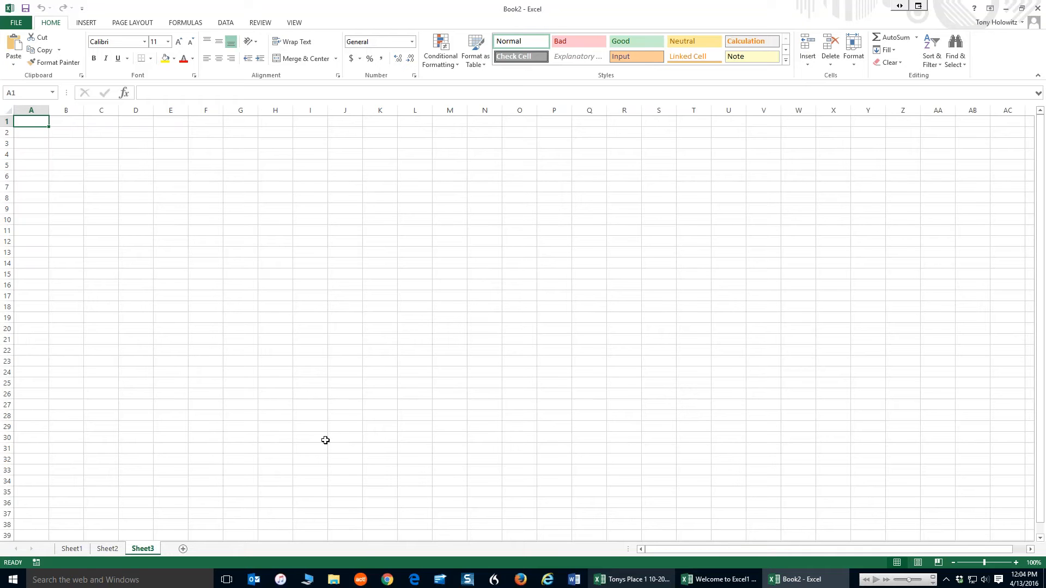
pyautogui.click(77, 549)
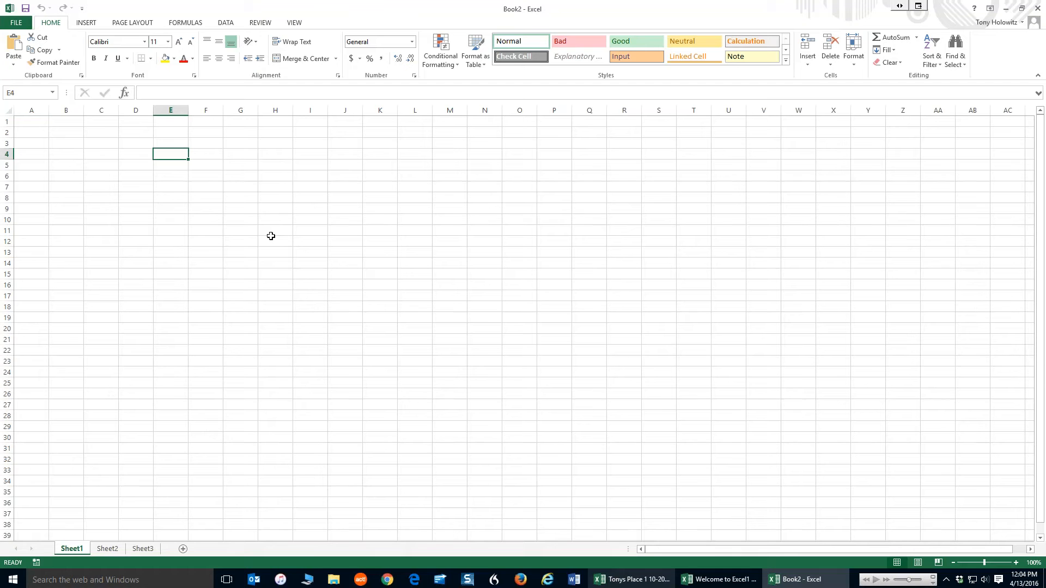
# Enter your full name in cell E4
pyautogui.write('T')
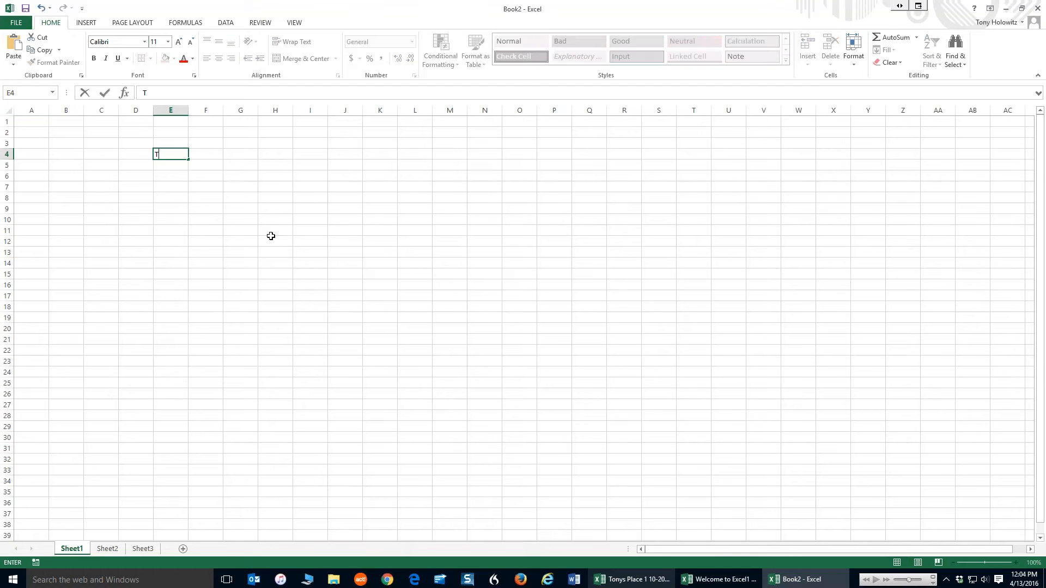
pyautogui.write('ony Holowitz')
pyautogui.press('Return')
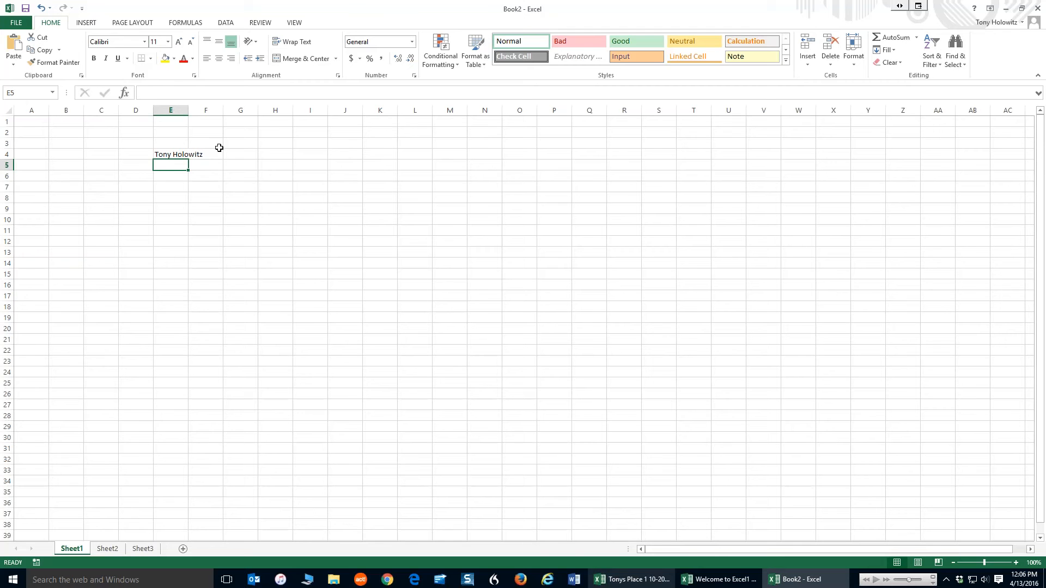
pyautogui.click(164, 156)
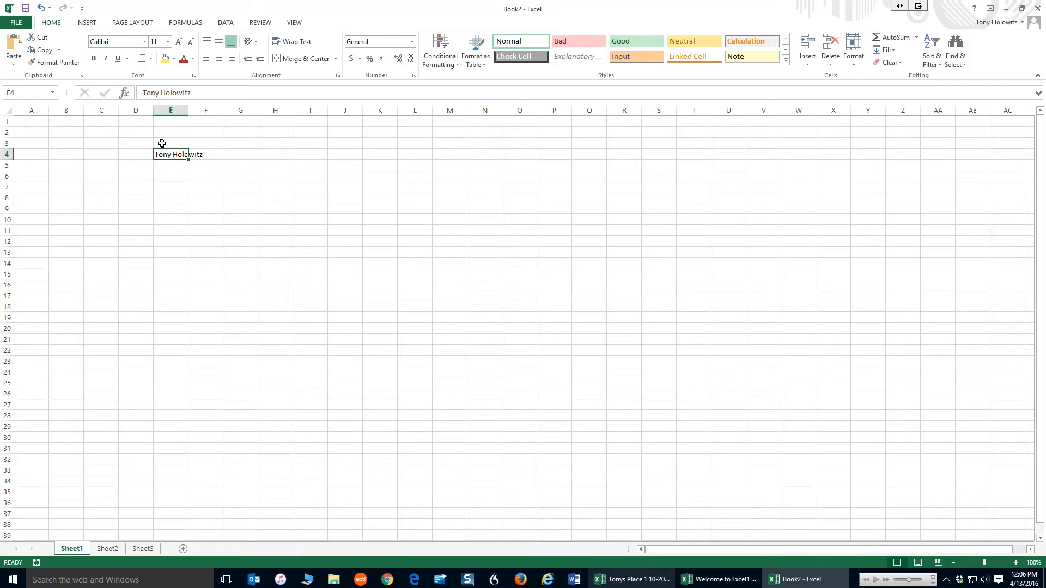
pyautogui.click(169, 42)
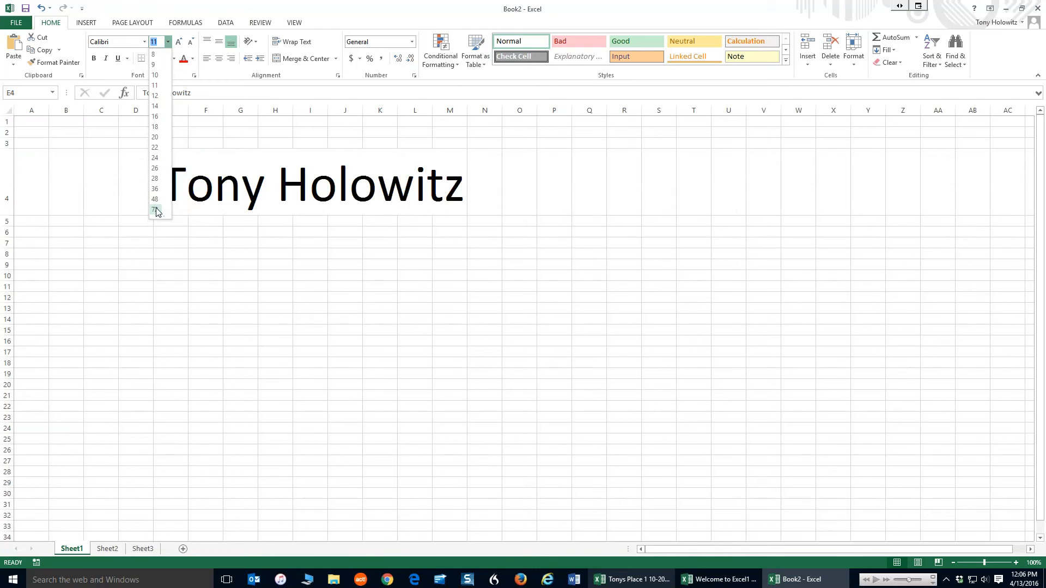
pyautogui.click(289, 95)
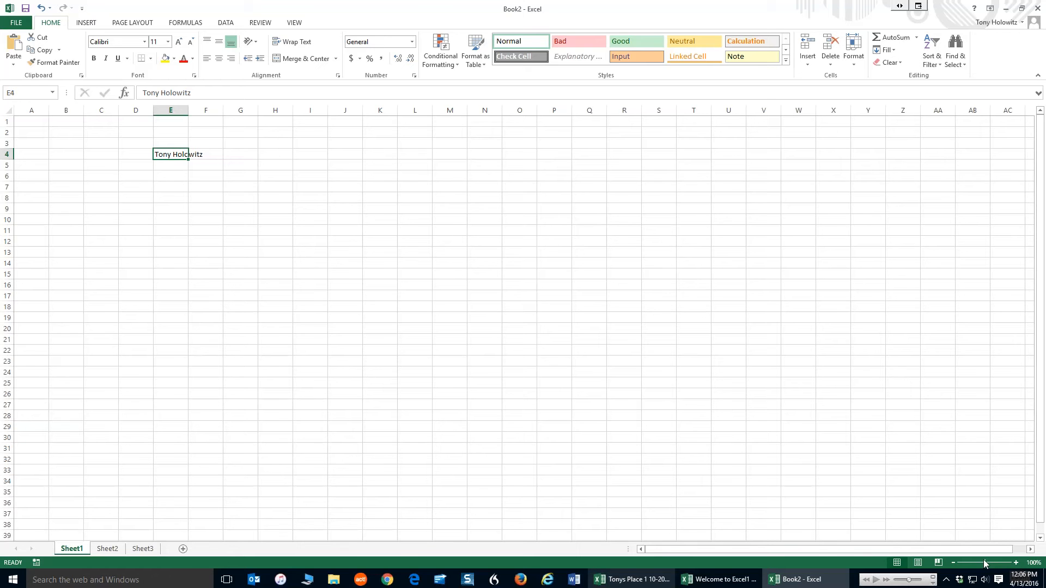
# Zoom the worksheet in to 262%
pyautogui.moveTo(988, 564); pyautogui.dragTo(1001, 564)
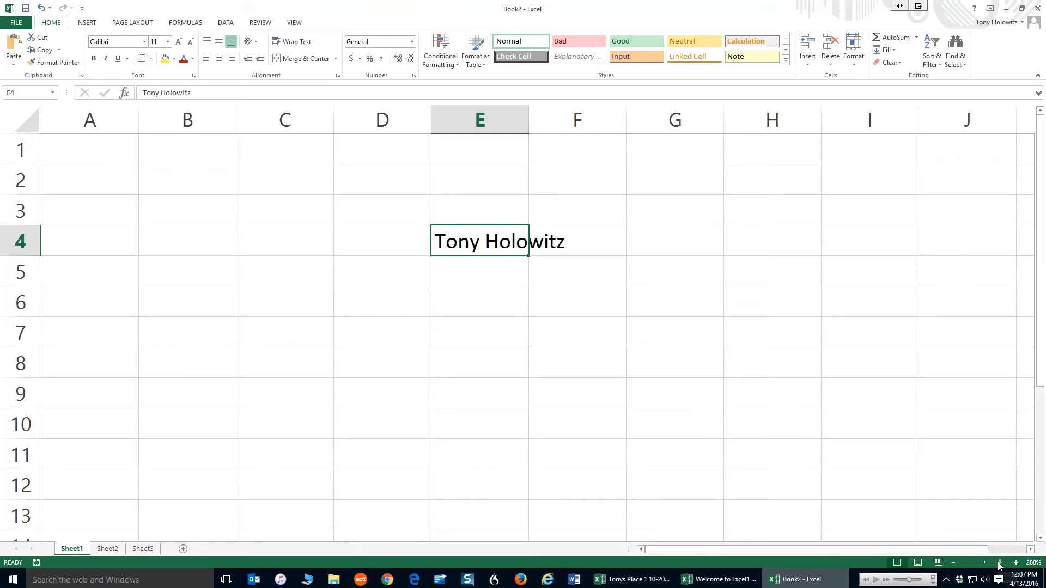
pyautogui.moveTo(998, 567); pyautogui.dragTo(984, 567)
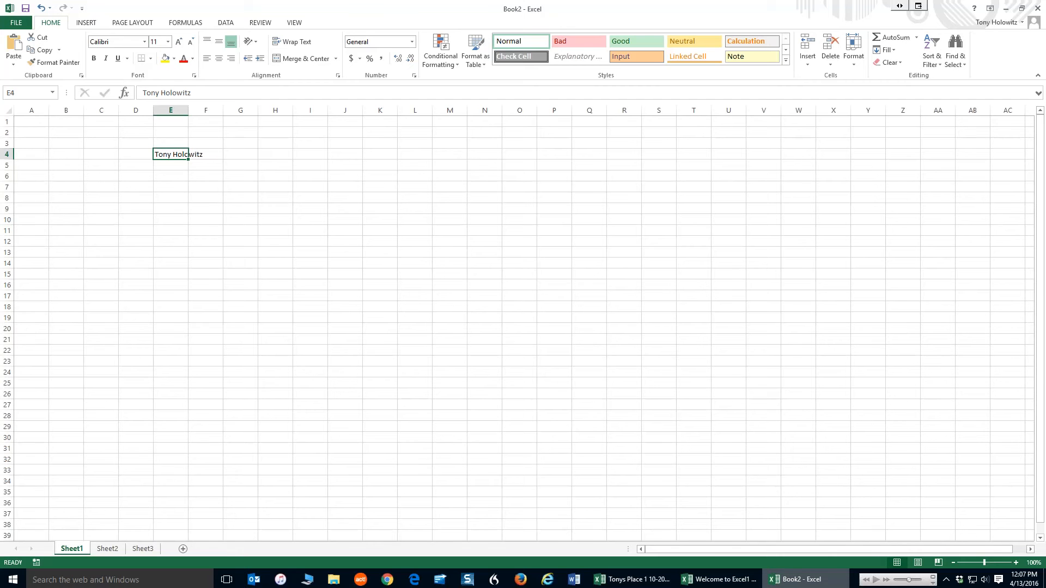
pyautogui.click(997, 563)
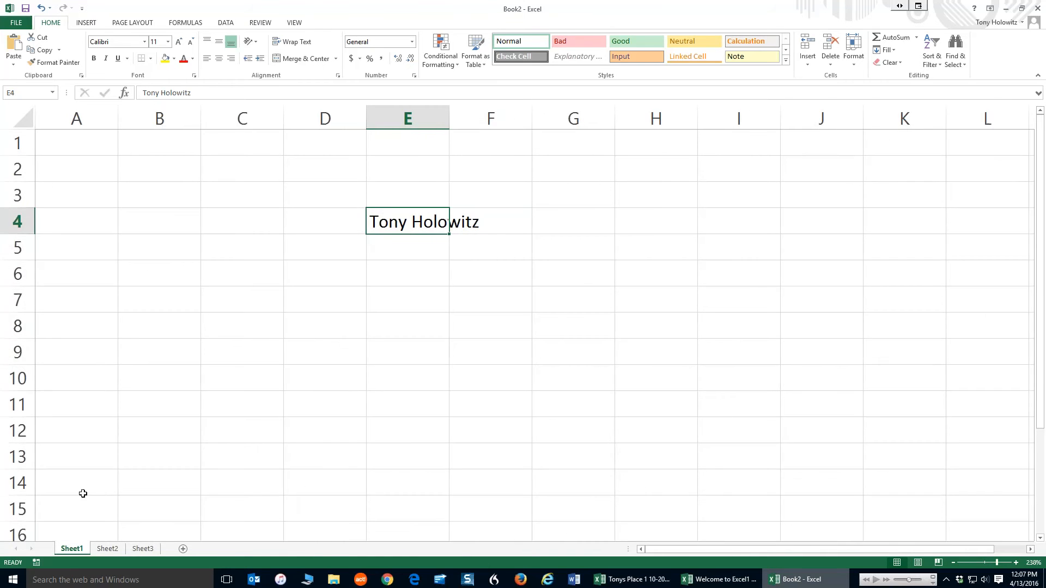
pyautogui.click(999, 563)
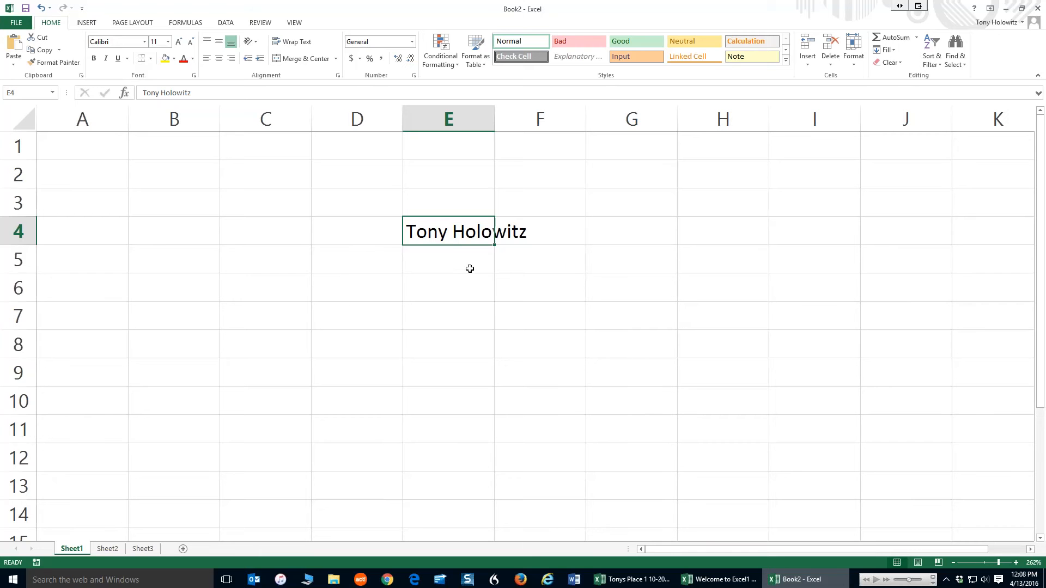
# Select several different cells around the sheet to practise moving the active cell
pyautogui.press('Return')
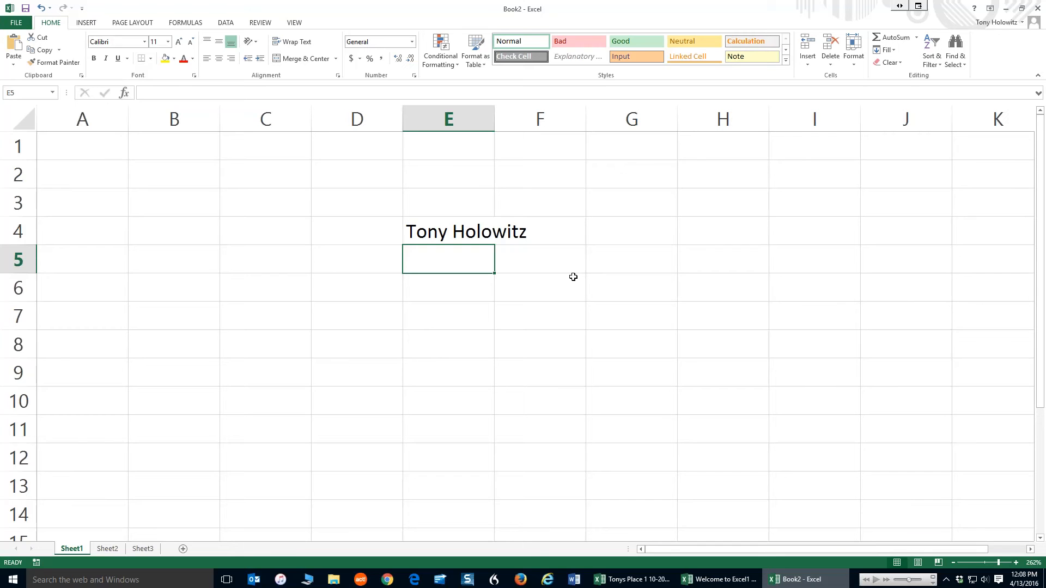
pyautogui.click(81, 139)
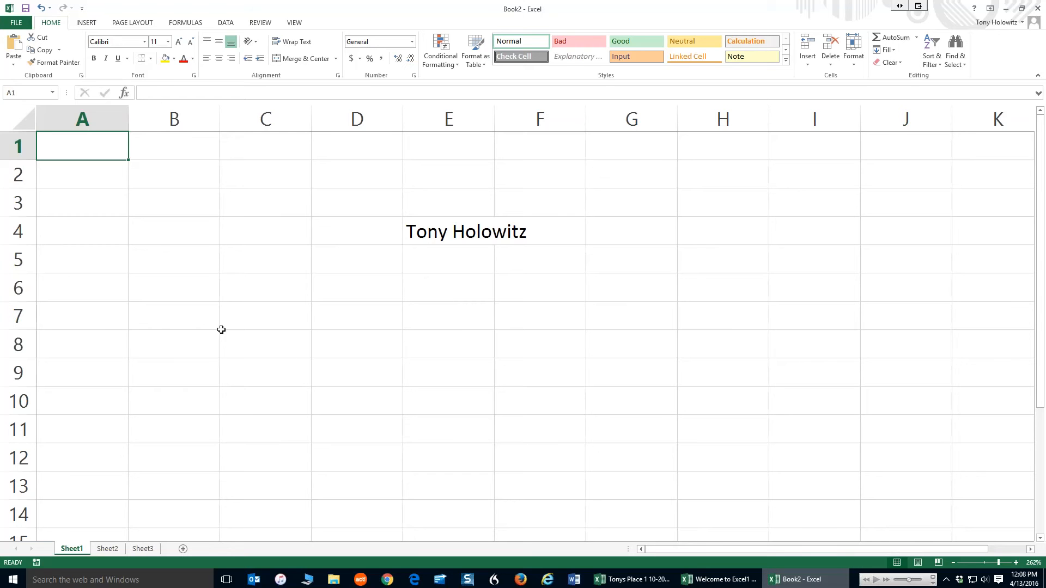
pyautogui.click(253, 342)
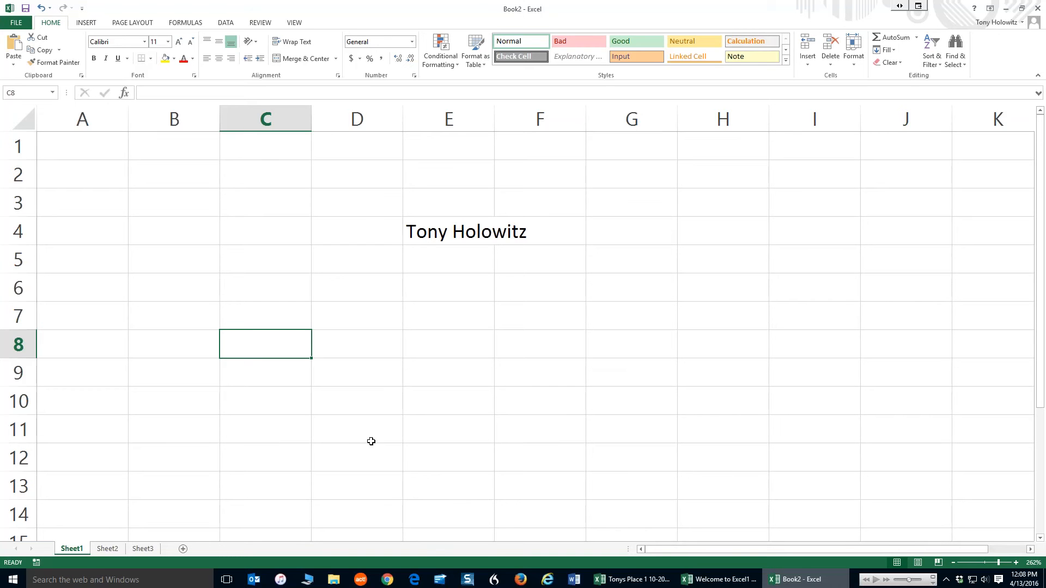
pyautogui.click(445, 370)
pyautogui.click(573, 324)
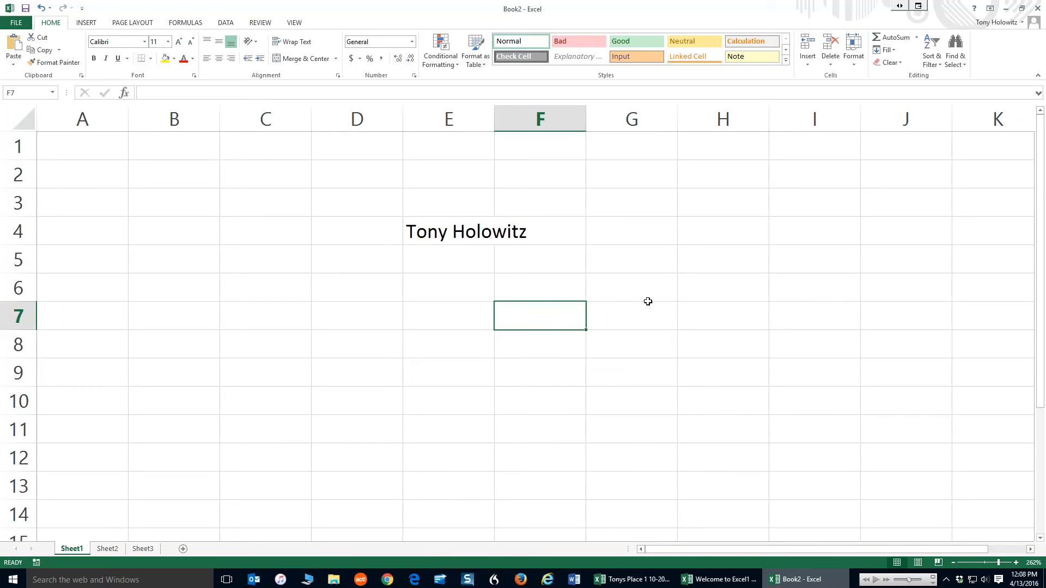
pyautogui.click(727, 219)
pyautogui.click(349, 308)
pyautogui.click(256, 344)
pyautogui.click(201, 376)
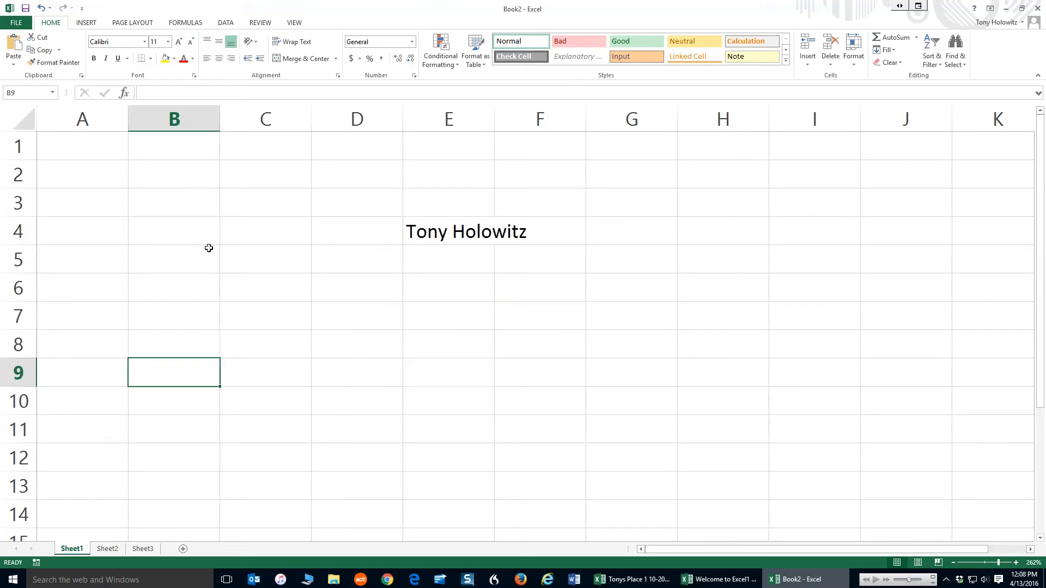
pyautogui.click(209, 248)
pyautogui.click(280, 227)
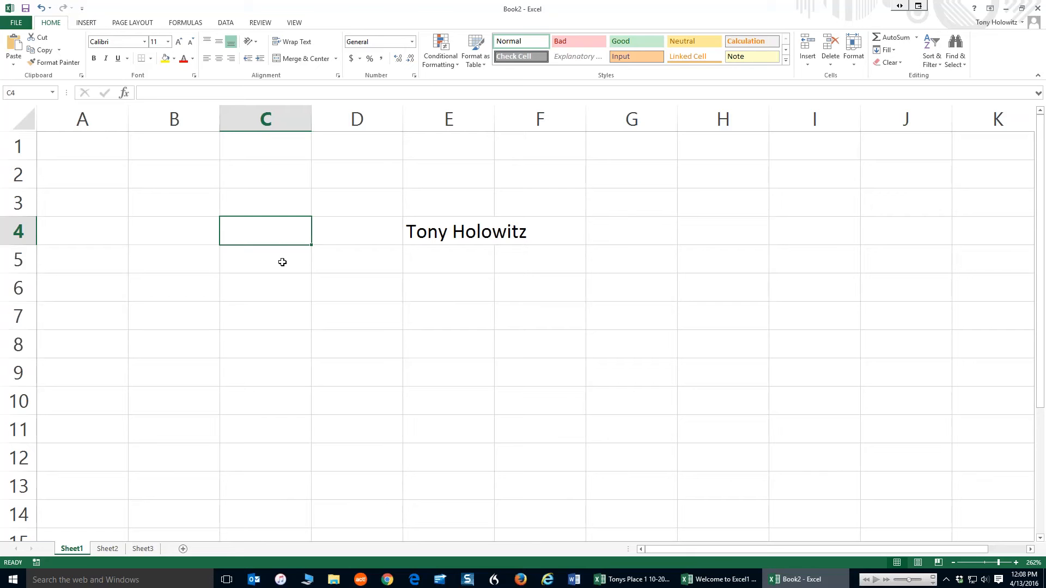
# Format the name in E4 as Arial Black, size 22, with blue text
pyautogui.click(444, 231)
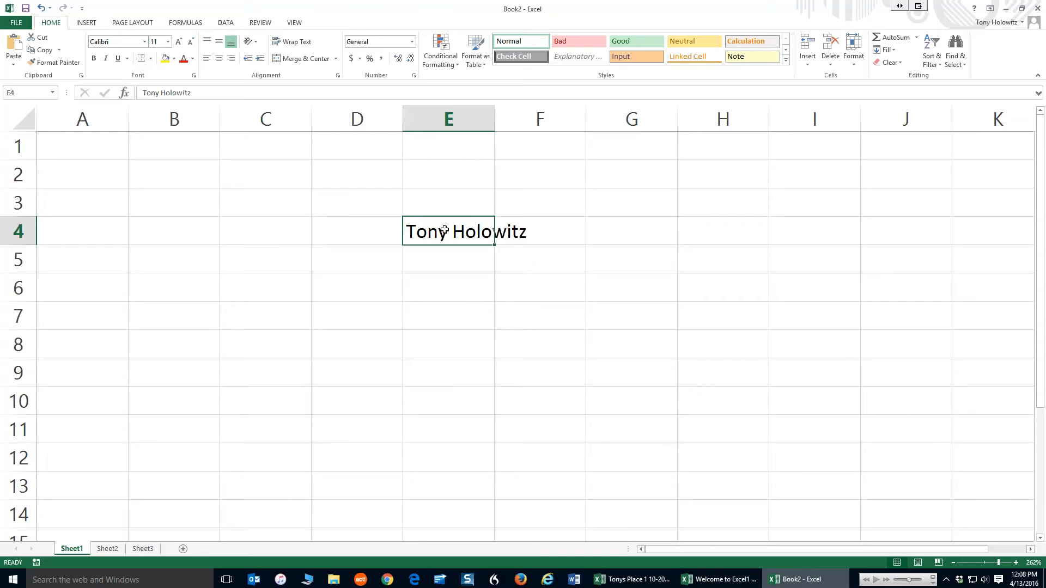
pyautogui.click(144, 42)
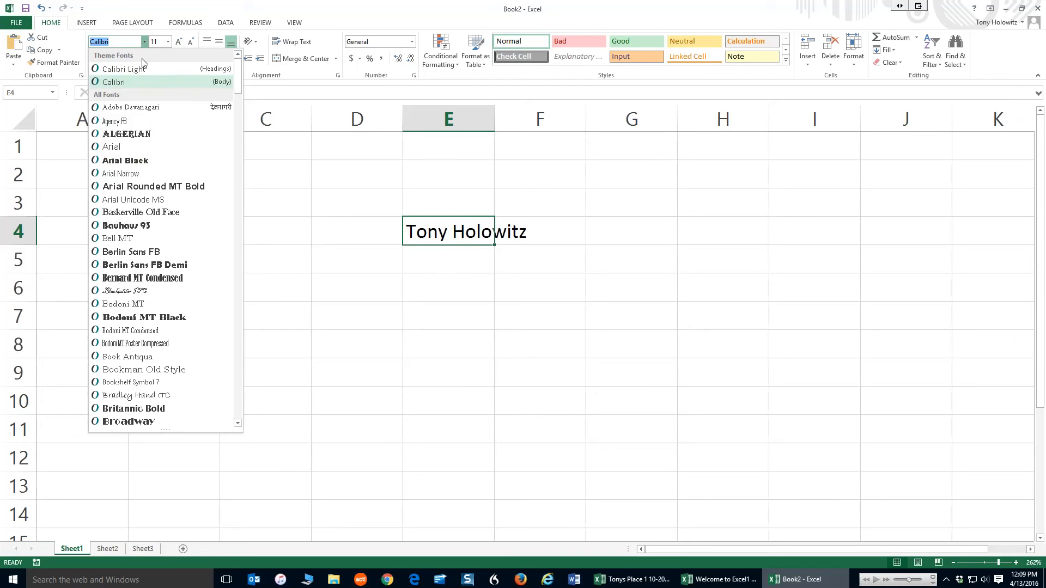
pyautogui.click(119, 166)
pyautogui.click(168, 42)
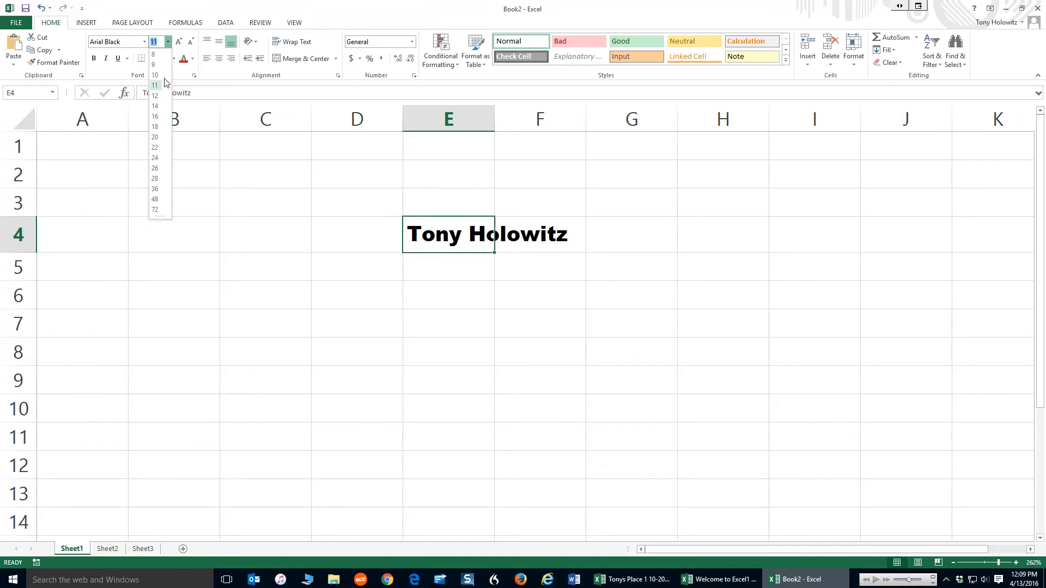
pyautogui.click(154, 147)
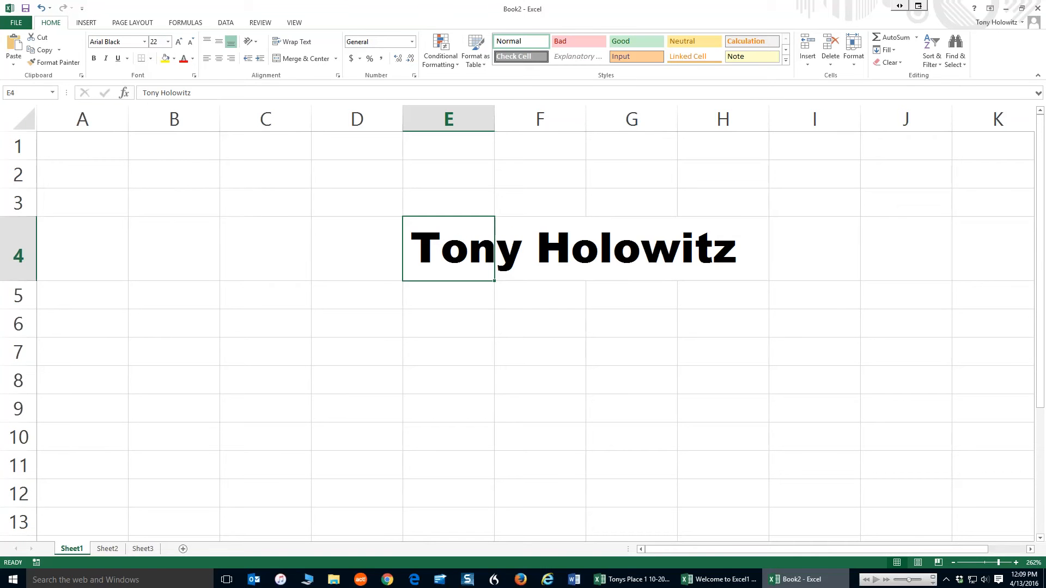
pyautogui.click(192, 59)
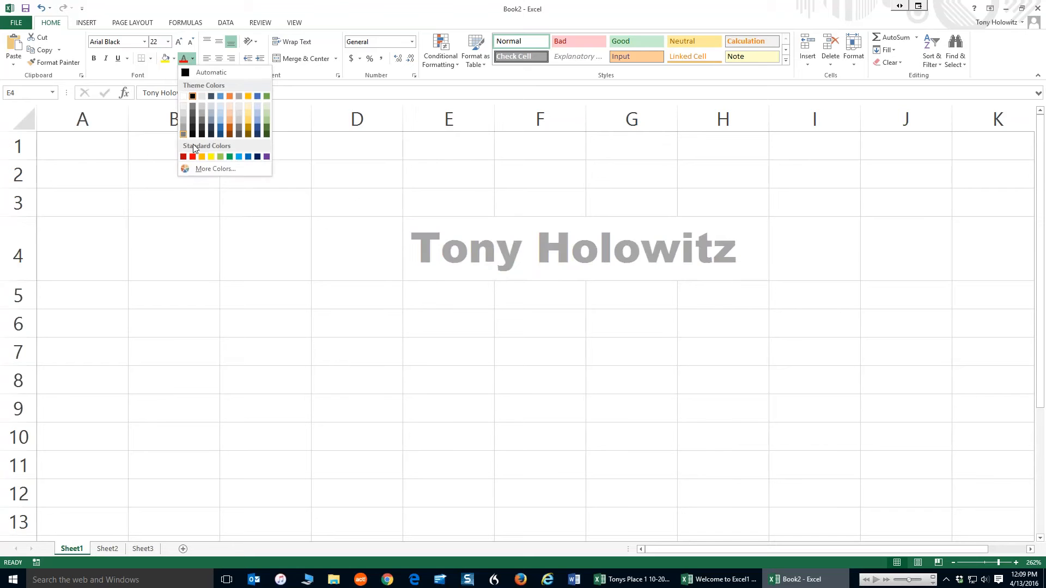
pyautogui.click(248, 157)
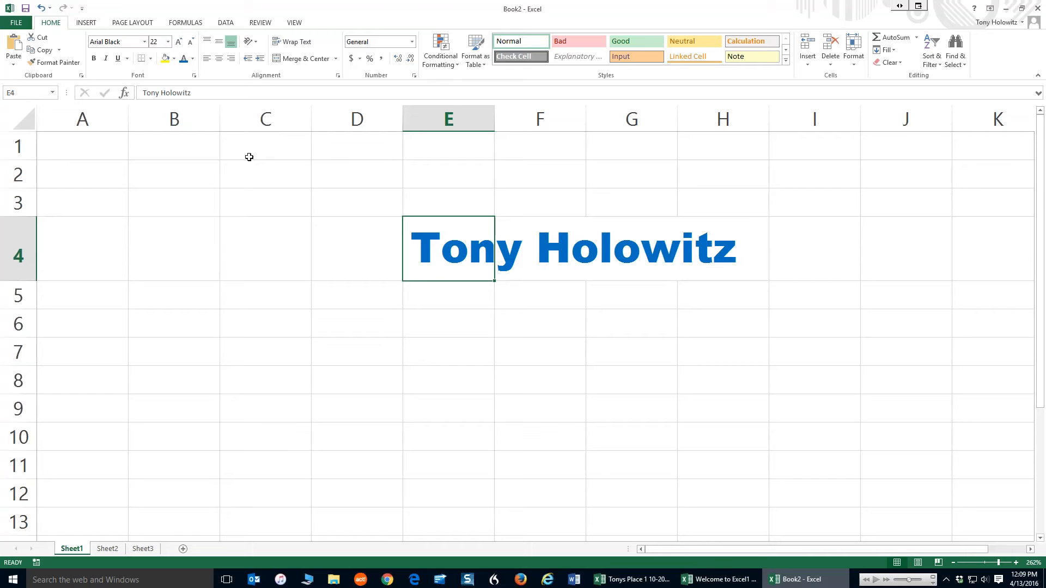
# Undo the colour, size and font changes to the name
pyautogui.click(42, 8)
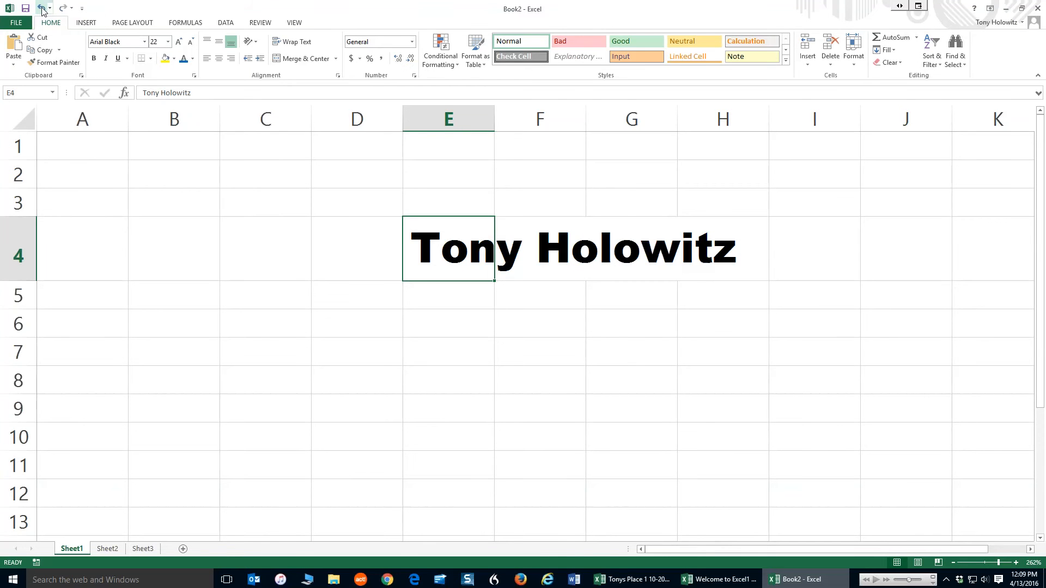
pyautogui.click(42, 8)
pyautogui.click(41, 8)
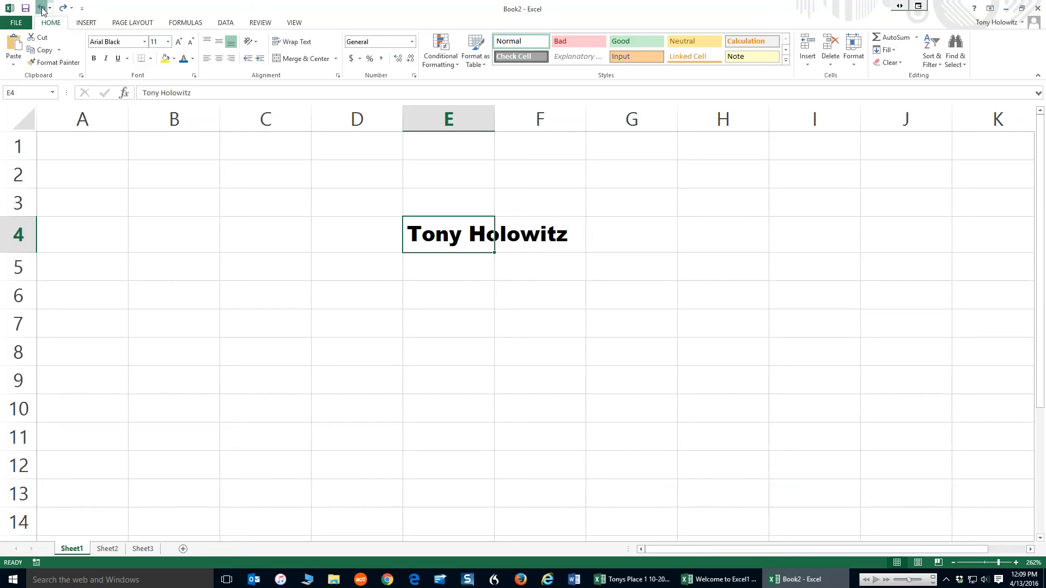
pyautogui.click(42, 8)
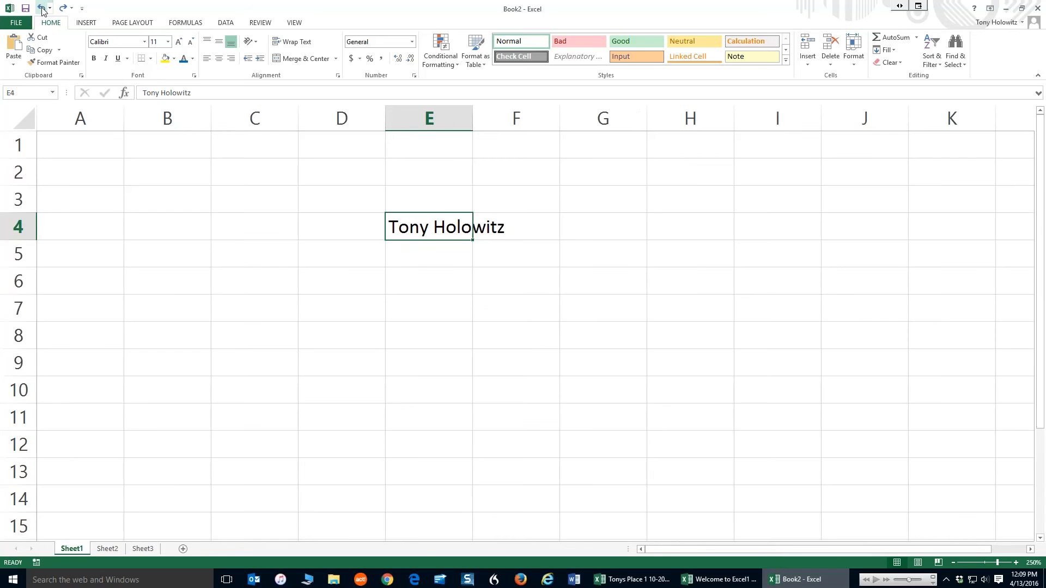
pyautogui.scroll(-1, 44, 12)
pyautogui.click(42, 8)
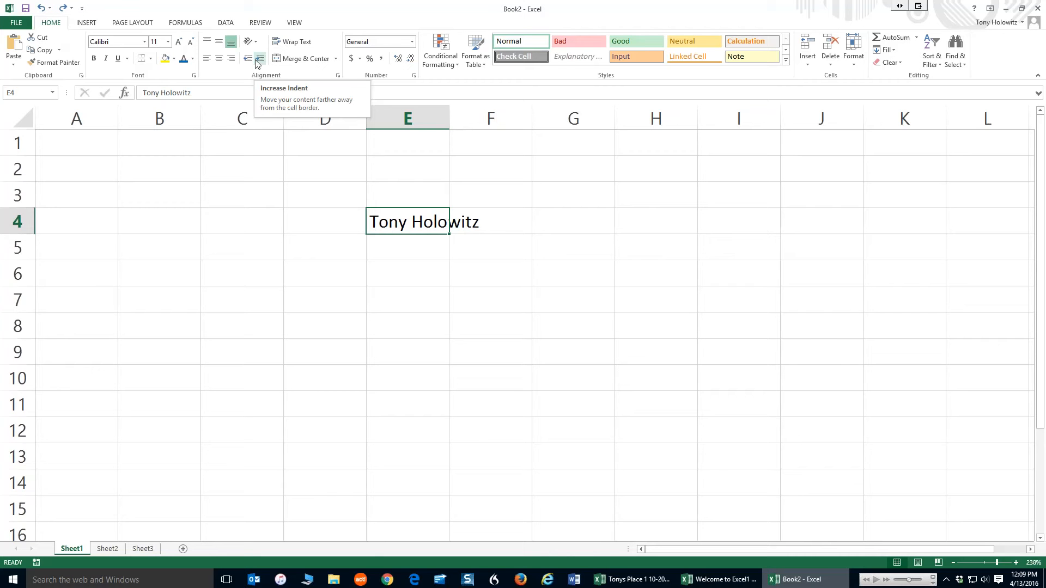
# Move the active cell around the sheet using clicks and the arrow keys
pyautogui.click(168, 165)
pyautogui.click(169, 322)
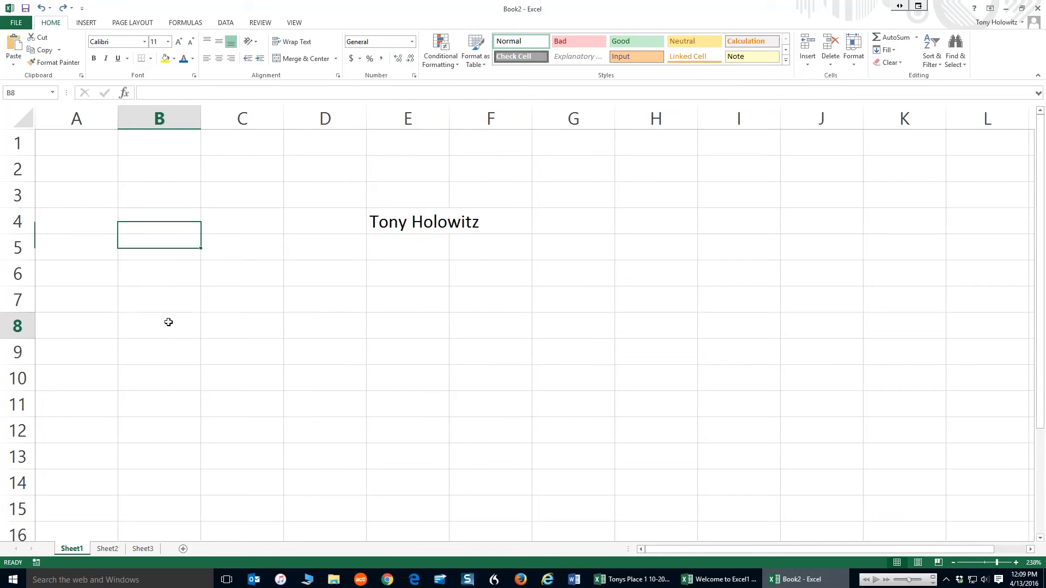
pyautogui.click(717, 402)
pyautogui.click(145, 175)
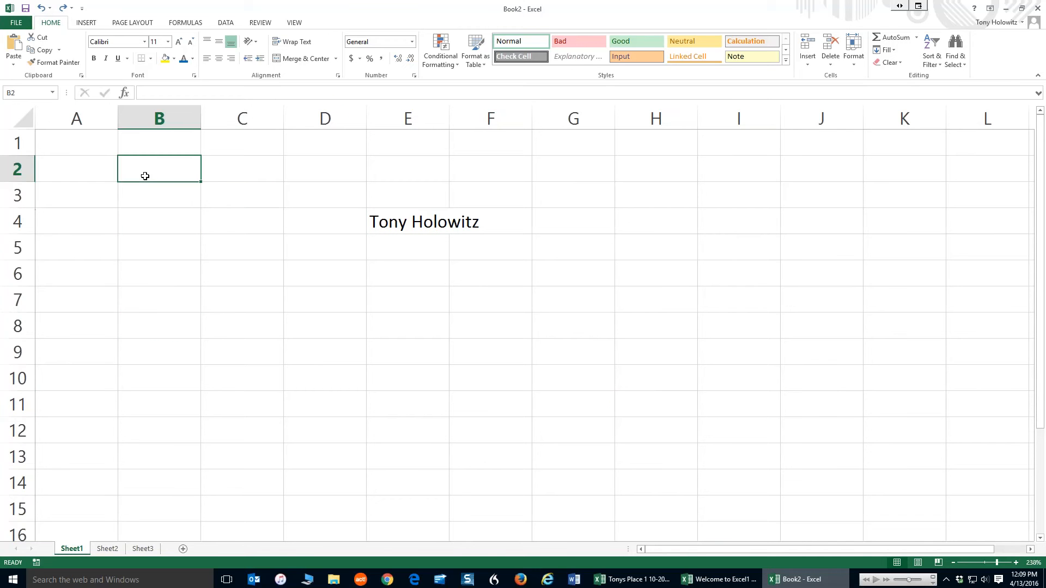
pyautogui.press('Down')
pyautogui.press('Down')
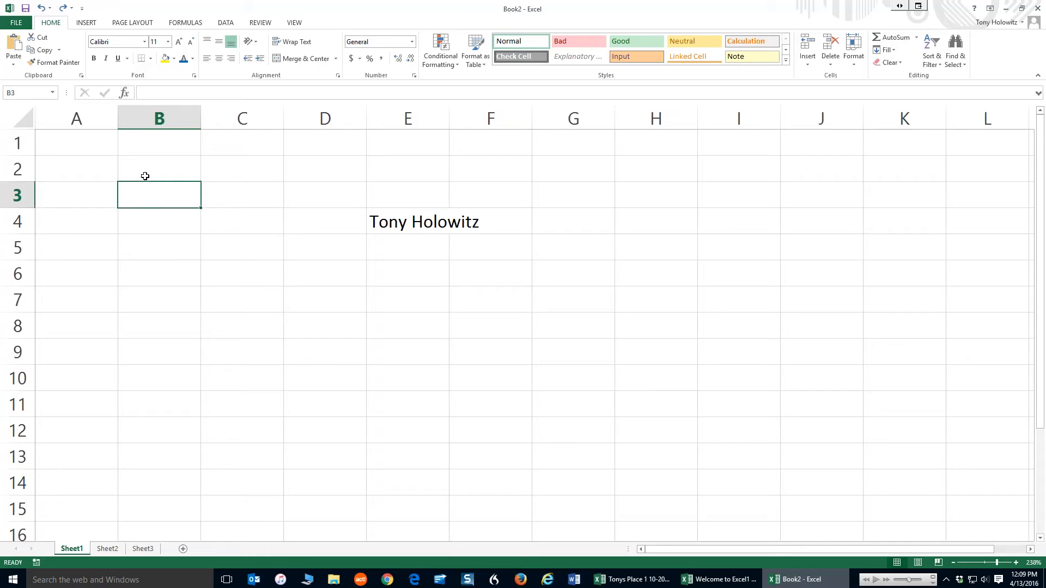
pyautogui.press('Right')
pyautogui.press('Left')
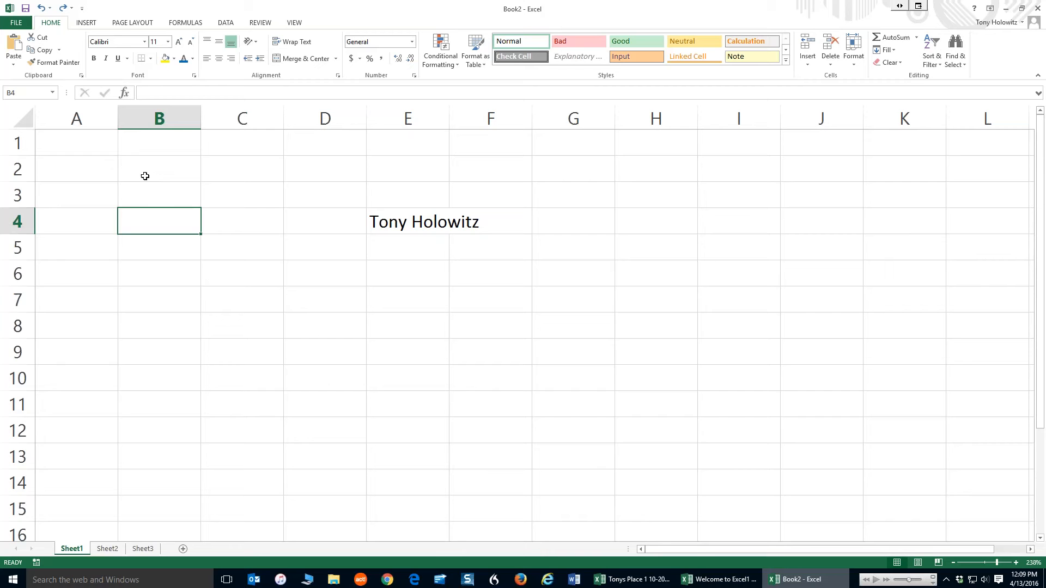
# Page down one screen and move the active cell back up to row 1 of column B
pyautogui.press('pagedown')
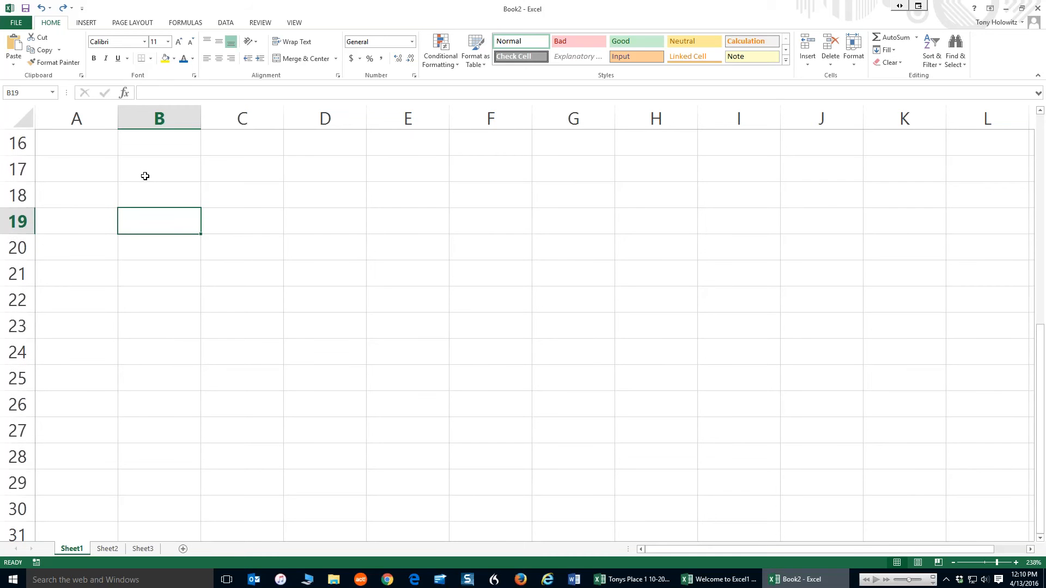
pyautogui.press('Up')
pyautogui.press('Up')
pyautogui.press('Up')
pyautogui.press('Up')
pyautogui.press('Up')
pyautogui.press('Up')
pyautogui.press('Up')
pyautogui.press('Up')
pyautogui.press('Up')
pyautogui.press('Up')
pyautogui.press('Up')
pyautogui.press('Up')
pyautogui.press('Up')
pyautogui.press('Up')
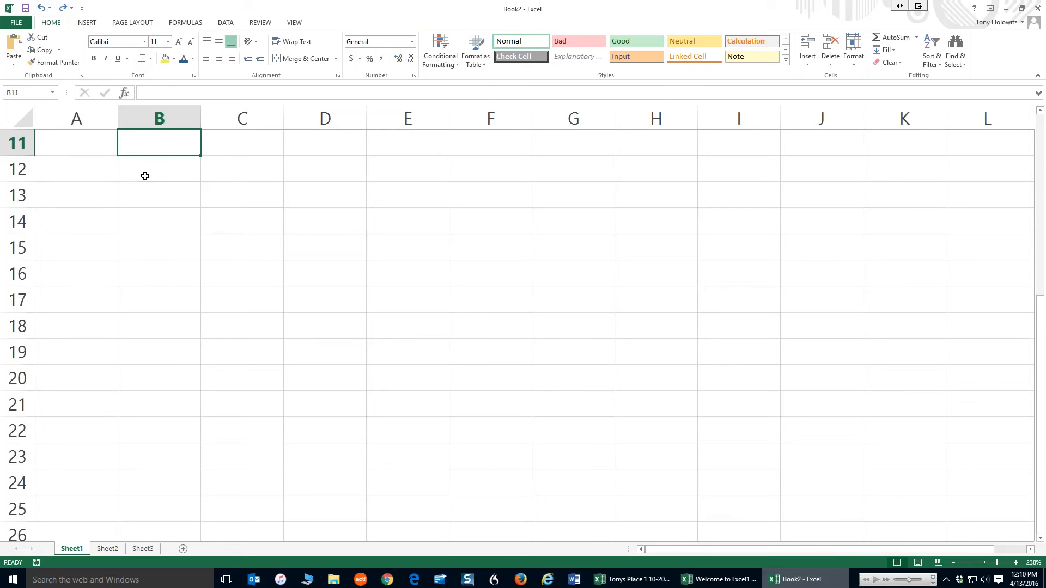
pyautogui.press('Up')
pyautogui.press('Up')
pyautogui.press('Up')
pyautogui.press('Up')
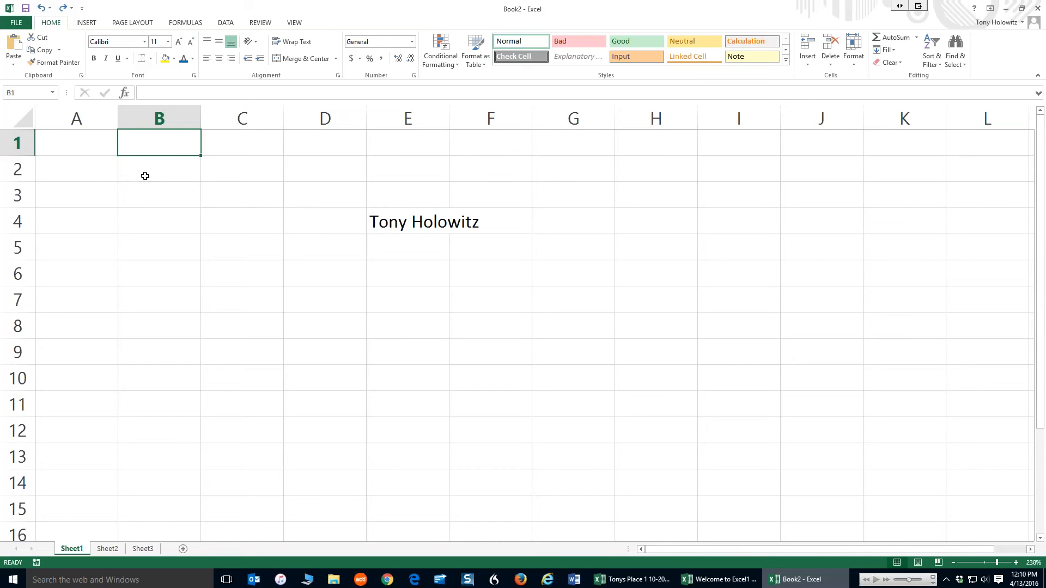
# Page down repeatedly through the sheet to reach row 7310
pyautogui.press('pagedown')
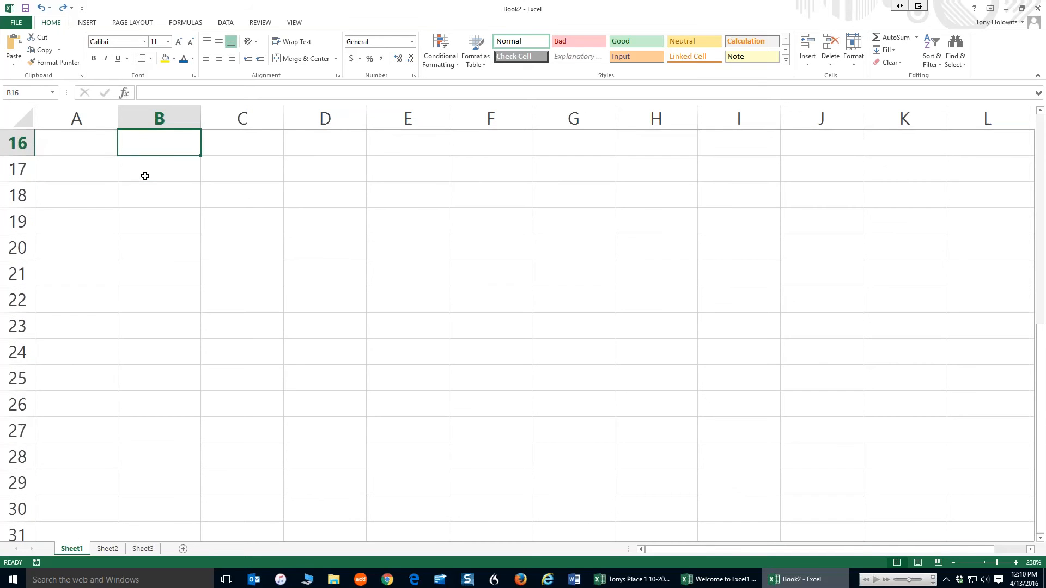
pyautogui.press('pagedown')
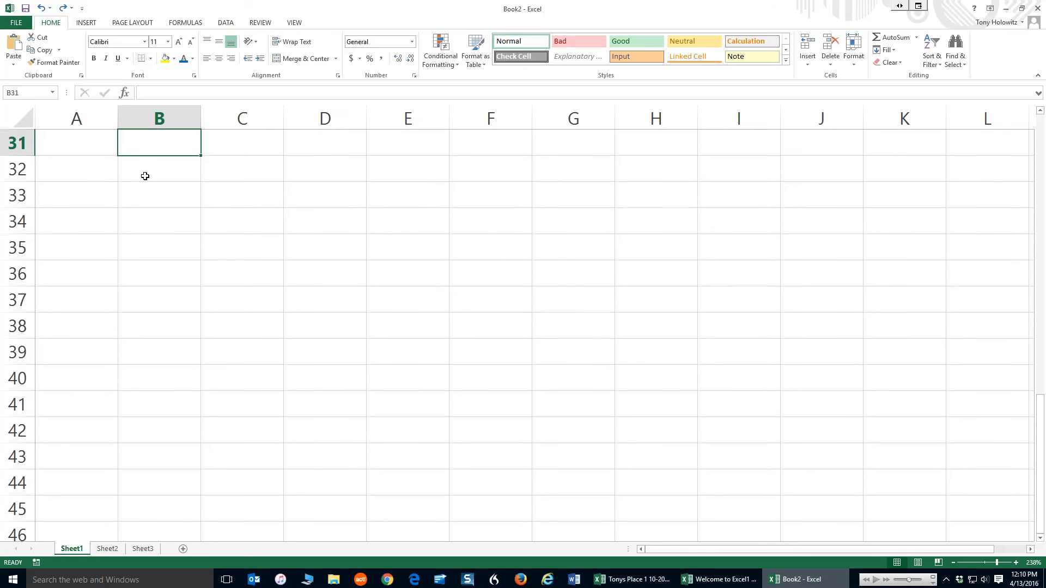
pyautogui.press('pagedown')
pyautogui.press('pagedown')
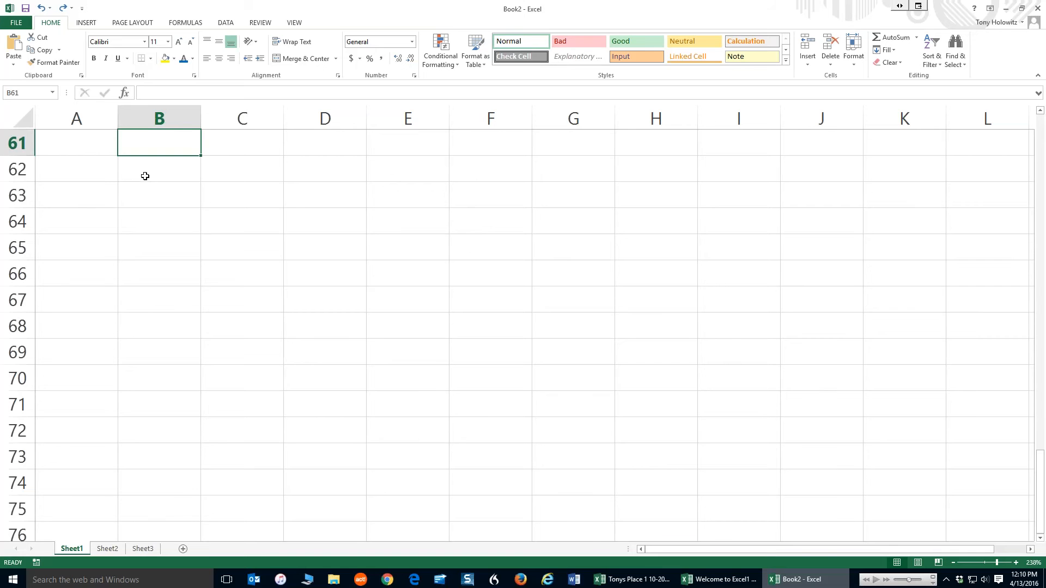
pyautogui.press('pagedown')
pyautogui.press('pagedown')
pyautogui.press('pagedown')
pyautogui.press('pagedown')
pyautogui.press('pagedown')
pyautogui.press('pagedown')
pyautogui.press('pagedown')
pyautogui.press('pagedown')
pyautogui.press('pagedown')
pyautogui.press('pagedown')
pyautogui.press('pagedown')
pyautogui.press('pagedown')
pyautogui.press('pagedown')
pyautogui.press('pagedown')
pyautogui.press('pagedown')
pyautogui.press('pagedown')
pyautogui.press('pagedown')
pyautogui.press('pagedown')
pyautogui.press('pagedown')
pyautogui.press('pagedown')
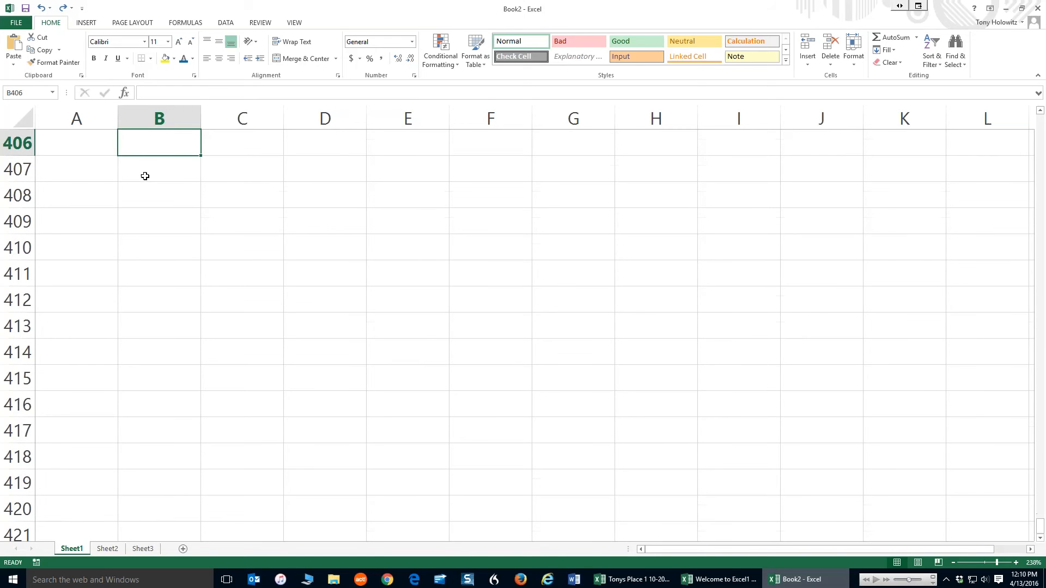
pyautogui.press('pagedown')
pyautogui.press('pagedown')
pyautogui.press('pagedown')
pyautogui.press('pagedown')
pyautogui.press('pagedown')
pyautogui.press('pagedown')
pyautogui.press('pagedown')
pyautogui.press('pagedown')
pyautogui.press('pagedown')
pyautogui.press('pagedown')
pyautogui.press('pagedown')
pyautogui.press('pagedown')
pyautogui.press('pagedown')
pyautogui.press('pagedown')
pyautogui.press('pagedown')
pyautogui.press('pagedown')
pyautogui.press('pagedown')
pyautogui.press('pagedown')
pyautogui.press('pagedown')
pyautogui.press('pagedown')
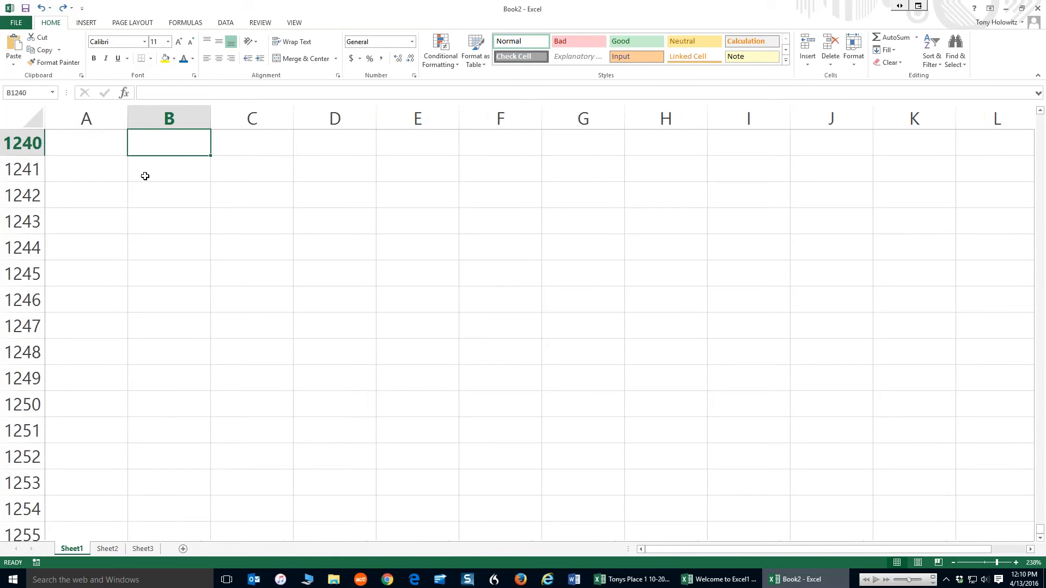
pyautogui.press('pagedown')
pyautogui.press('pagedown')
pyautogui.press('pagedown')
pyautogui.press('pagedown')
pyautogui.press('pagedown')
pyautogui.press('pagedown')
pyautogui.press('pagedown')
pyautogui.press('pagedown')
pyautogui.press('pagedown')
pyautogui.press('pagedown')
pyautogui.press('pagedown')
pyautogui.press('pagedown')
pyautogui.press('pagedown')
pyautogui.press('pagedown')
pyautogui.press('pagedown')
pyautogui.press('pagedown')
pyautogui.press('pagedown')
pyautogui.press('pagedown')
pyautogui.press('pagedown')
pyautogui.press('pagedown')
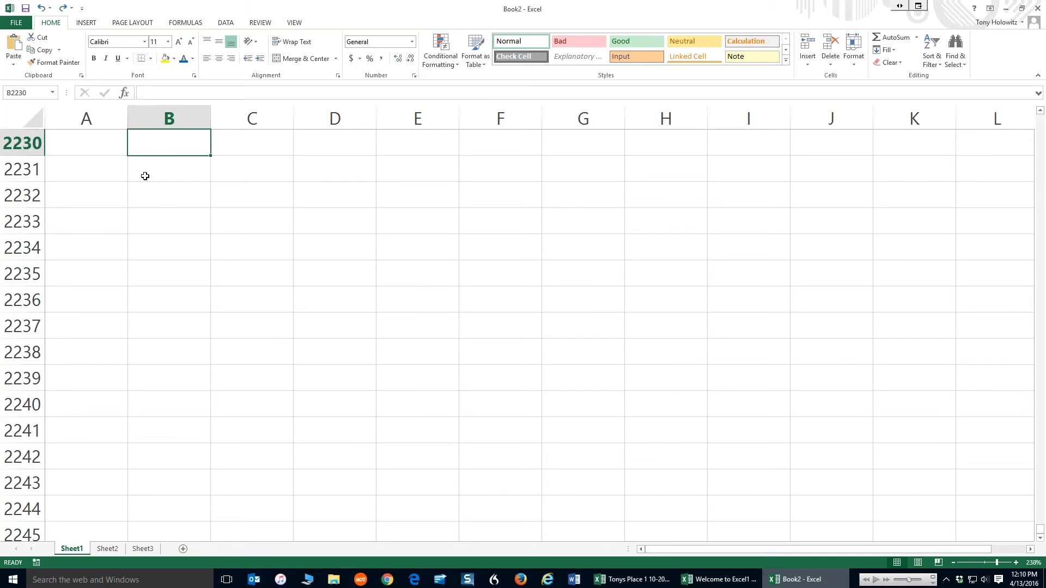
pyautogui.press('pagedown')
pyautogui.press('pagedown')
pyautogui.press('pagedown')
pyautogui.press('pagedown')
pyautogui.press('pagedown')
pyautogui.press('pagedown')
pyautogui.press('pagedown')
pyautogui.press('pagedown')
pyautogui.press('pagedown')
pyautogui.press('pagedown')
pyautogui.press('pagedown')
pyautogui.press('pagedown')
pyautogui.press('pagedown')
pyautogui.press('pagedown')
pyautogui.press('pagedown')
pyautogui.press('pagedown')
pyautogui.press('pagedown')
pyautogui.press('pagedown')
pyautogui.press('pagedown')
pyautogui.press('pagedown')
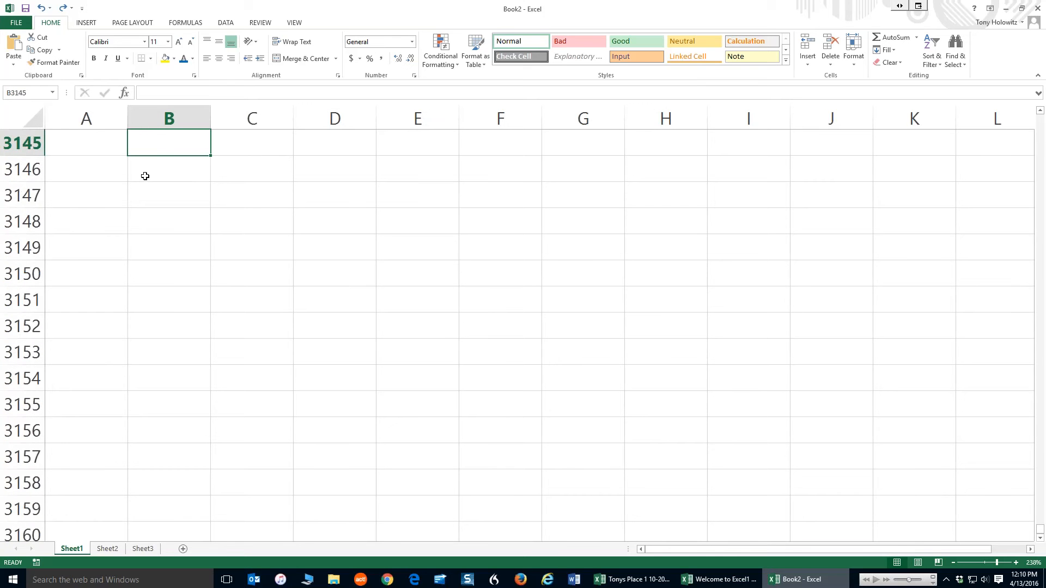
pyautogui.press('pagedown')
pyautogui.press('pagedown')
pyautogui.press('pagedown')
pyautogui.press('pagedown')
pyautogui.press('pagedown')
pyautogui.press('pagedown')
pyautogui.press('pagedown')
pyautogui.press('pagedown')
pyautogui.press('pagedown')
pyautogui.press('pagedown')
pyautogui.press('pagedown')
pyautogui.press('pagedown')
pyautogui.press('pagedown')
pyautogui.press('pagedown')
pyautogui.press('pagedown')
pyautogui.press('pagedown')
pyautogui.press('pagedown')
pyautogui.press('pagedown')
pyautogui.press('pagedown')
pyautogui.press('pagedown')
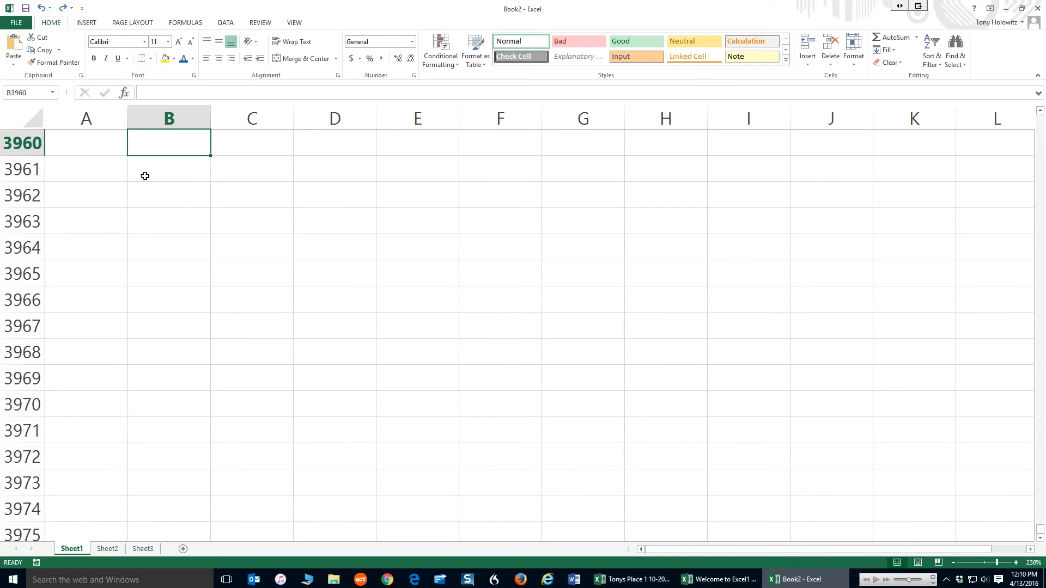
pyautogui.press('pagedown')
pyautogui.press('pagedown')
pyautogui.press('pagedown')
pyautogui.press('pagedown')
pyautogui.press('pagedown')
pyautogui.press('pagedown')
pyautogui.press('pagedown')
pyautogui.press('pagedown')
pyautogui.press('pagedown')
pyautogui.press('pagedown')
pyautogui.press('pagedown')
pyautogui.press('pagedown')
pyautogui.press('pagedown')
pyautogui.press('pagedown')
pyautogui.press('pagedown')
pyautogui.press('pagedown')
pyautogui.press('pagedown')
pyautogui.press('pagedown')
pyautogui.press('pagedown')
pyautogui.press('pagedown')
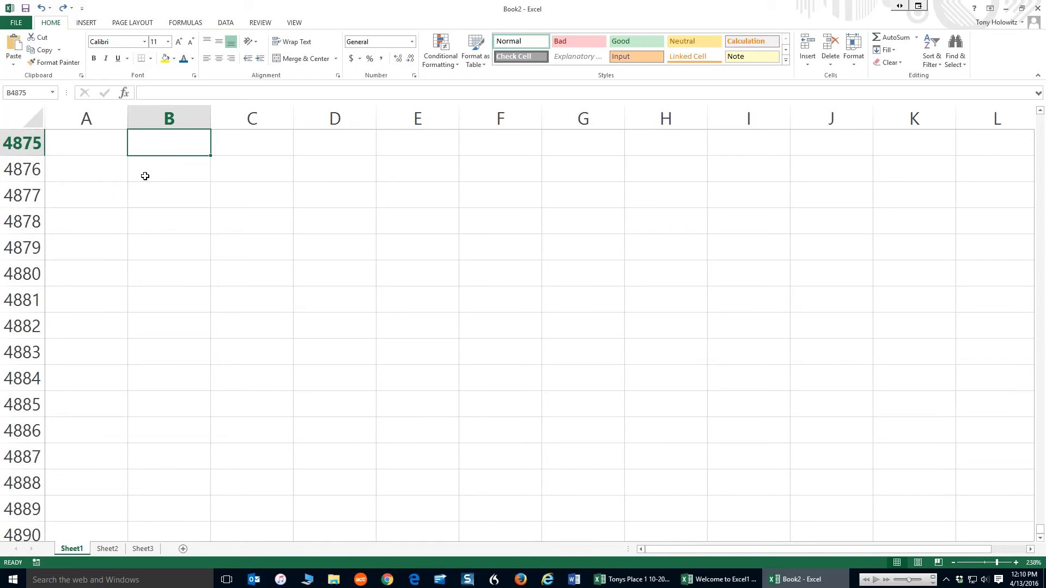
pyautogui.press('pagedown')
pyautogui.press('pagedown')
pyautogui.press('pagedown')
pyautogui.press('pagedown')
pyautogui.press('pagedown')
pyautogui.press('pagedown')
pyautogui.press('pagedown')
pyautogui.press('pagedown')
pyautogui.press('pagedown')
pyautogui.press('pagedown')
pyautogui.press('pagedown')
pyautogui.press('pagedown')
pyautogui.press('pagedown')
pyautogui.press('pagedown')
pyautogui.press('pagedown')
pyautogui.press('pagedown')
pyautogui.press('pagedown')
pyautogui.press('pagedown')
pyautogui.press('pagedown')
pyautogui.press('pagedown')
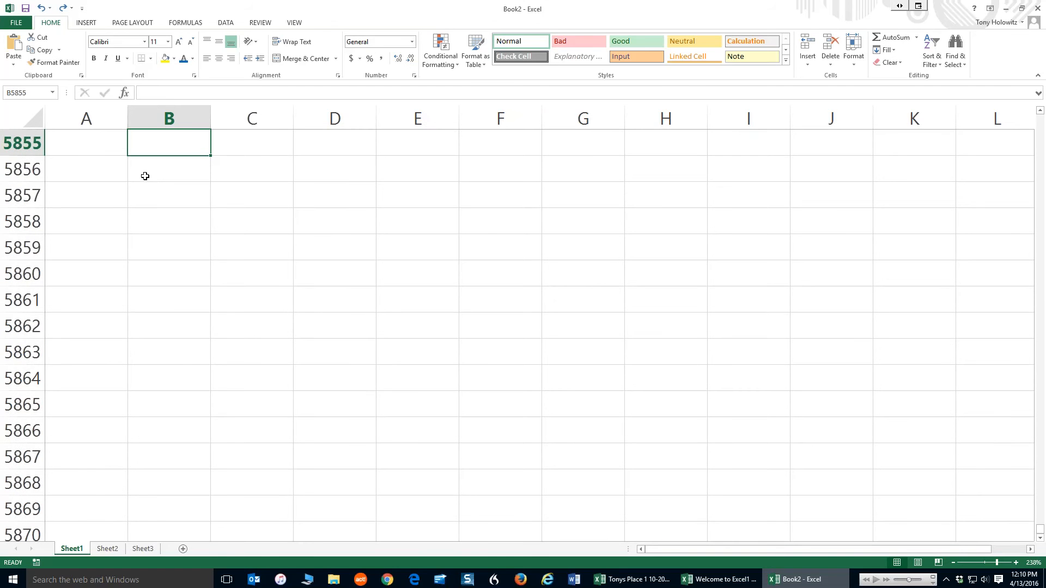
pyautogui.press('pagedown')
pyautogui.press('pagedown')
pyautogui.press('pagedown')
pyautogui.press('pagedown')
pyautogui.press('pagedown')
pyautogui.press('pagedown')
pyautogui.press('pagedown')
pyautogui.press('pagedown')
pyautogui.press('pagedown')
pyautogui.press('pagedown')
pyautogui.press('pagedown')
pyautogui.press('pagedown')
pyautogui.press('pagedown')
pyautogui.press('pagedown')
pyautogui.press('pagedown')
pyautogui.press('pagedown')
pyautogui.press('pagedown')
pyautogui.press('pagedown')
pyautogui.press('pagedown')
pyautogui.press('pagedown')
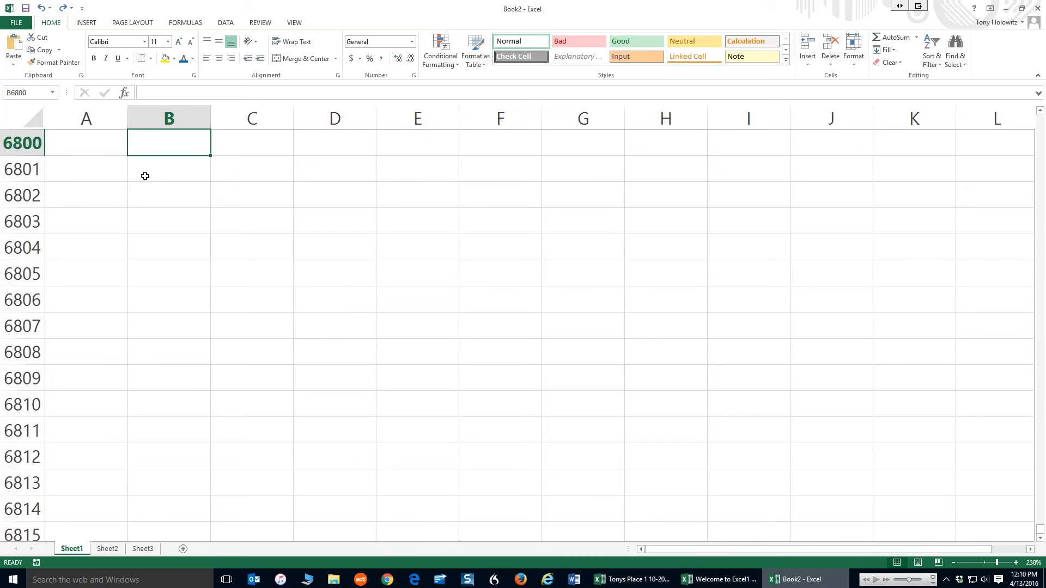
pyautogui.press('pagedown')
pyautogui.press('pagedown')
pyautogui.press('pagedown')
pyautogui.press('pagedown')
pyautogui.press('pagedown')
pyautogui.press('pagedown')
pyautogui.press('pagedown')
pyautogui.press('pagedown')
pyautogui.press('pagedown')
pyautogui.press('pagedown')
pyautogui.press('pagedown')
pyautogui.press('pagedown')
pyautogui.press('pagedown')
pyautogui.press('pagedown')
pyautogui.press('pagedown')
pyautogui.press('pagedown')
pyautogui.press('pagedown')
pyautogui.press('pagedown')
pyautogui.press('pagedown')
pyautogui.press('pagedown')
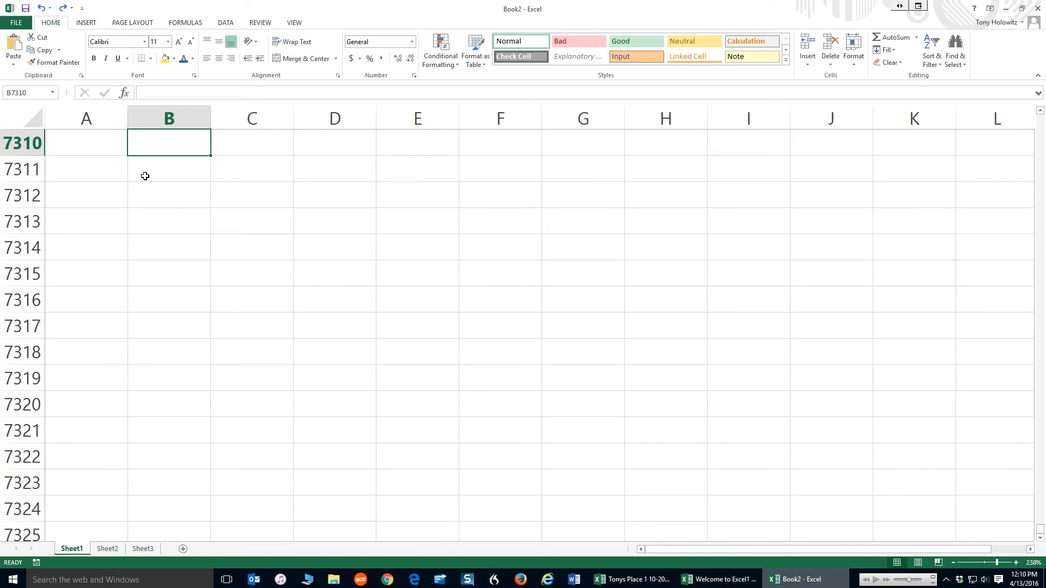
# Select cell E7316 and move the active cell rightward along the row to column DG
pyautogui.click(409, 303)
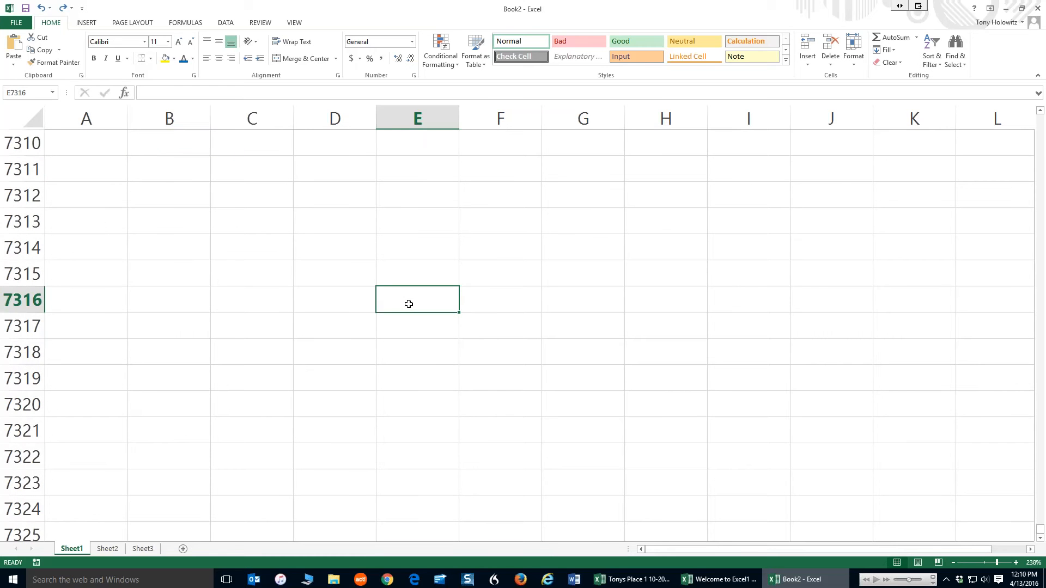
pyautogui.press('Right')
pyautogui.press('Right')
pyautogui.press('Right')
pyautogui.press('Right')
pyautogui.press('Right')
pyautogui.press('Right')
pyautogui.press('Right')
pyautogui.press('Right')
pyautogui.press('Right')
pyautogui.press('Right')
pyautogui.press('Right')
pyautogui.press('Right')
pyautogui.press('Right')
pyautogui.press('Right')
pyautogui.press('Right')
pyautogui.press('Right')
pyautogui.press('Right')
pyautogui.press('Right')
pyautogui.press('Right')
pyautogui.press('Right')
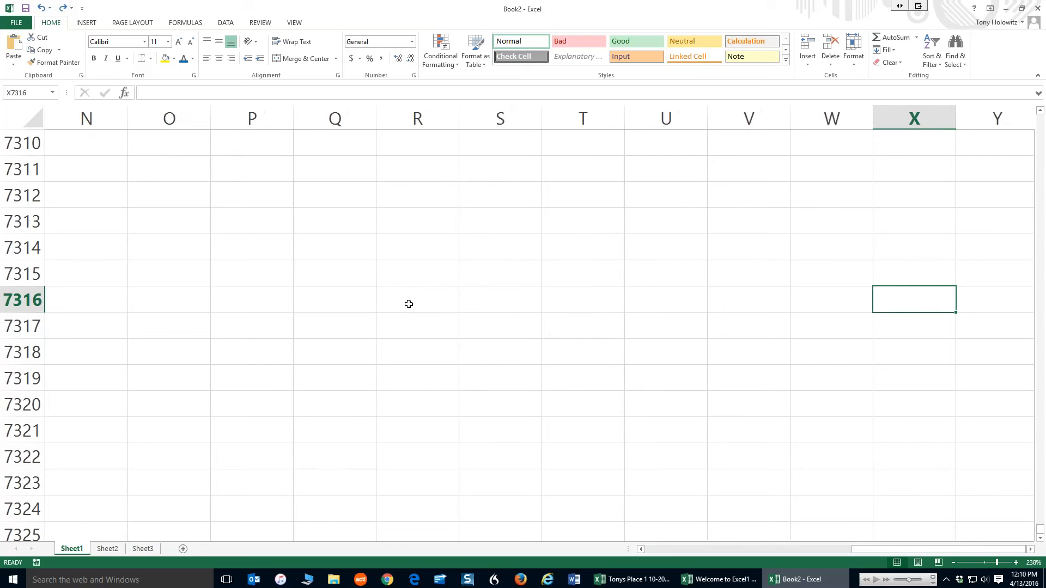
pyautogui.press('Right')
pyautogui.press('Right')
pyautogui.press('Right')
pyautogui.press('Right')
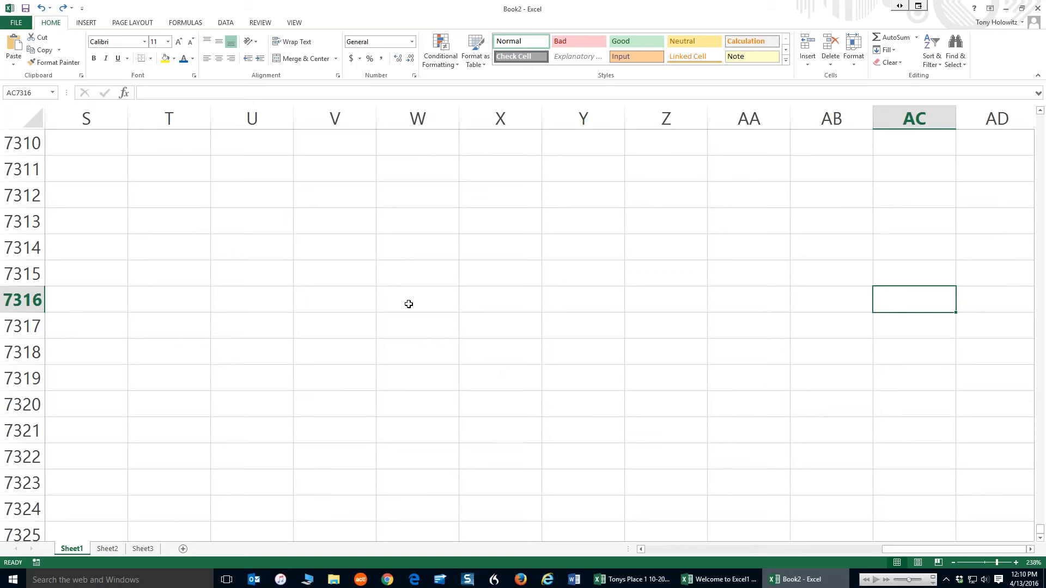
pyautogui.press('Right')
pyautogui.press('Right')
pyautogui.press('Right')
pyautogui.press('Right')
pyautogui.press('Right')
pyautogui.press('Right')
pyautogui.press('Right')
pyautogui.press('Right')
pyautogui.press('Right')
pyautogui.press('Right')
pyautogui.press('Right')
pyautogui.press('Right')
pyautogui.press('Right')
pyautogui.press('Right')
pyautogui.press('Right')
pyautogui.press('Right')
pyautogui.press('Right')
pyautogui.press('Right')
pyautogui.press('Right')
pyautogui.press('Right')
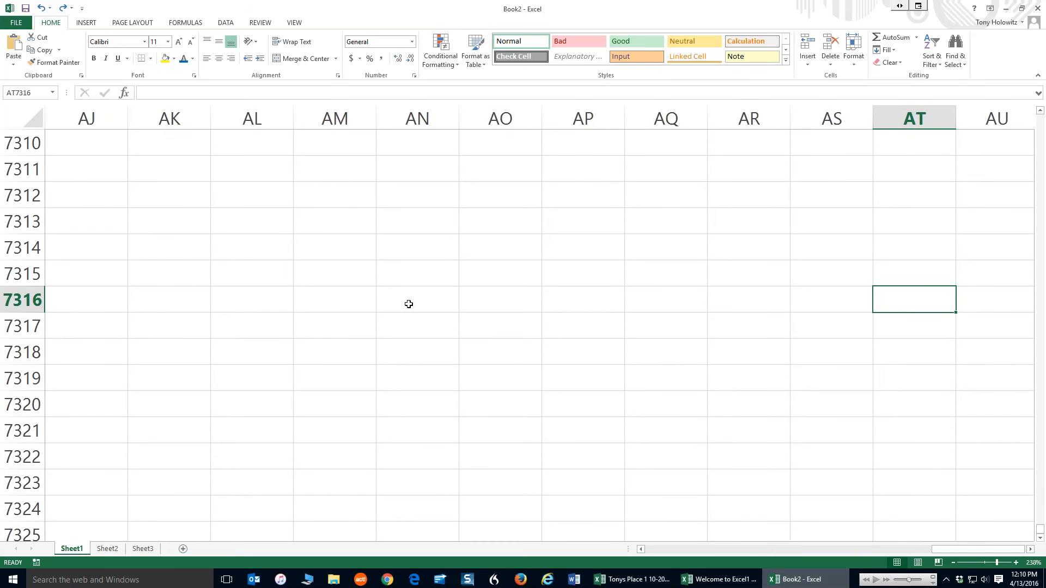
pyautogui.press('Right')
pyautogui.press('Right')
pyautogui.press('Right')
pyautogui.press('Right')
pyautogui.press('Right')
pyautogui.press('Right')
pyautogui.press('Right')
pyautogui.press('Right')
pyautogui.press('Right')
pyautogui.press('Right')
pyautogui.press('Right')
pyautogui.press('Right')
pyautogui.press('Right')
pyautogui.press('Right')
pyautogui.press('Right')
pyautogui.press('Right')
pyautogui.press('Right')
pyautogui.press('Right')
pyautogui.press('Right')
pyautogui.press('Right')
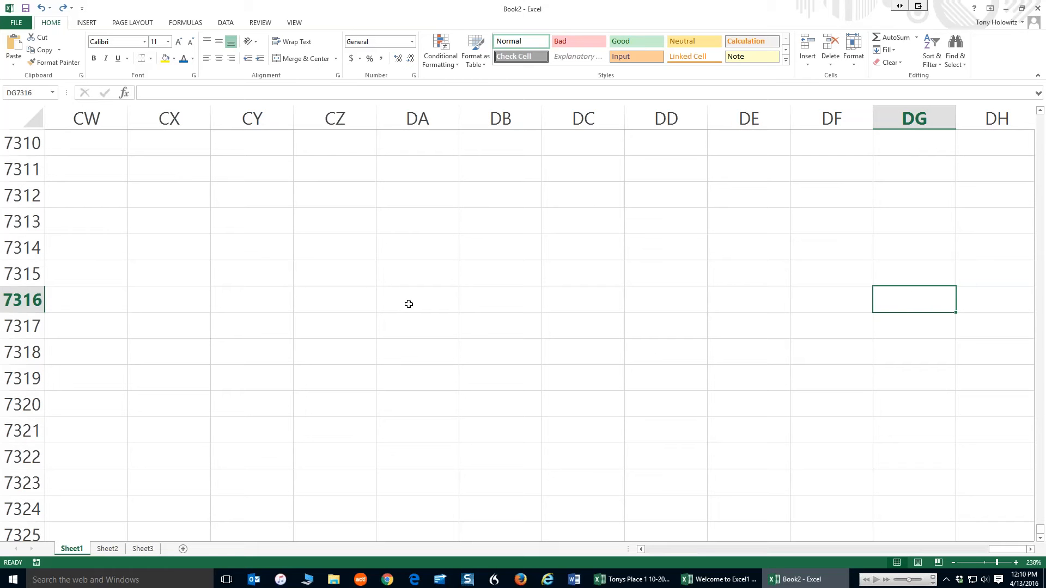
# Enter the text Fred in cell CZ8097
pyautogui.click(349, 324)
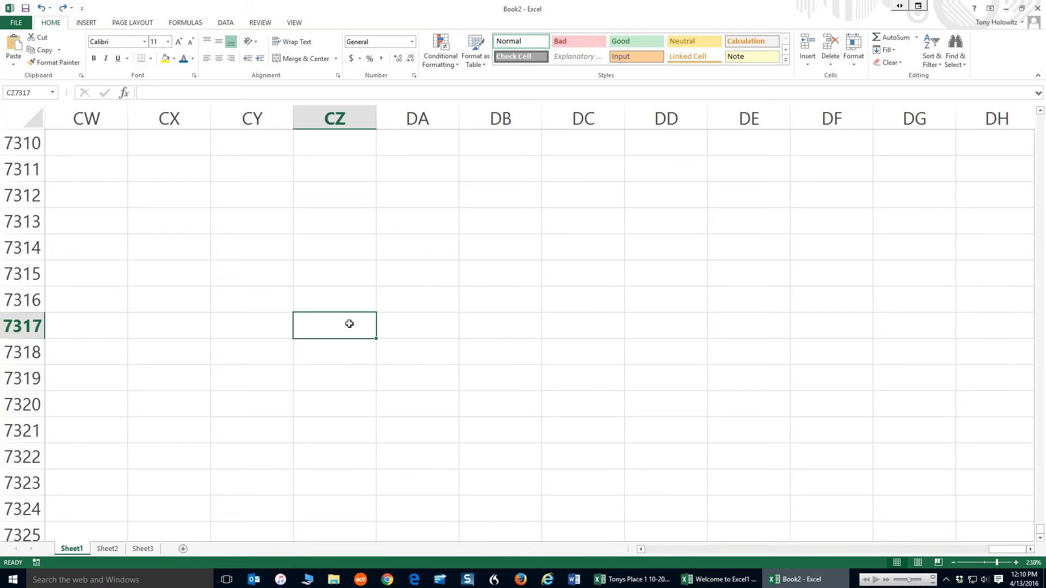
pyautogui.press('Down')
pyautogui.press('Down')
pyautogui.press('Down')
pyautogui.press('Down')
pyautogui.press('Down')
pyautogui.press('Down')
pyautogui.press('Down')
pyautogui.press('Down')
pyautogui.press('Down')
pyautogui.press('Down')
pyautogui.press('Down')
pyautogui.press('Down')
pyautogui.press('Down')
pyautogui.press('Down')
pyautogui.press('Down')
pyautogui.press('Down')
pyautogui.press('Down')
pyautogui.press('Down')
pyautogui.press('Down')
pyautogui.press('Down')
pyautogui.press('Down')
pyautogui.press('Down')
pyautogui.press('Down')
pyautogui.press('Down')
pyautogui.press('Down')
pyautogui.press('Down')
pyautogui.press('Down')
pyautogui.press('Down')
pyautogui.press('Down')
pyautogui.press('Down')
pyautogui.press('Down')
pyautogui.press('Down')
pyautogui.press('Down')
pyautogui.press('Down')
pyautogui.press('Down')
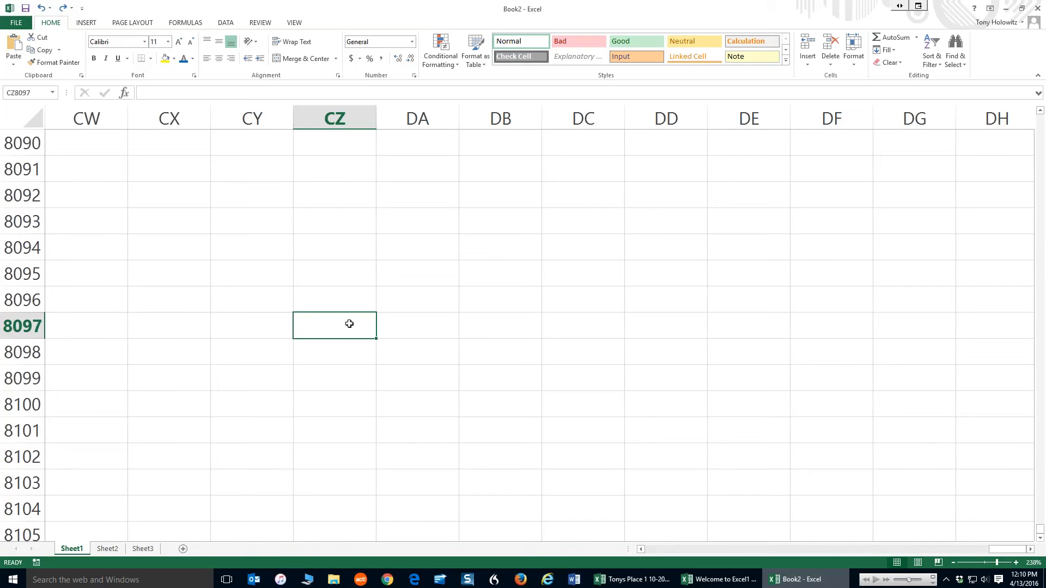
pyautogui.write('Fred')
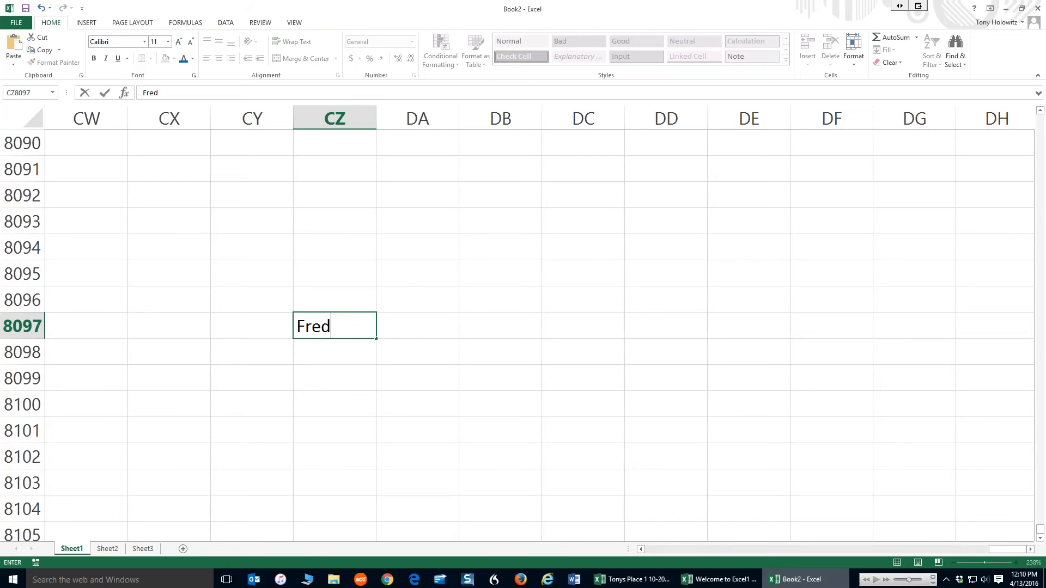
pyautogui.press('Return')
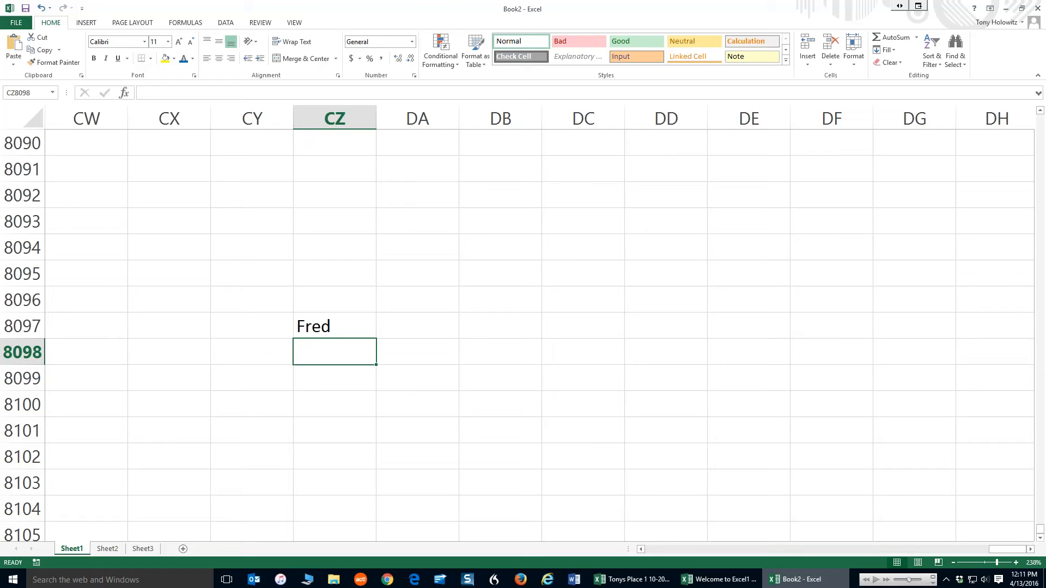
# Return to cell A1 and search the sheet for Fred with Find
pyautogui.hotkey('ctrl', 'Home')
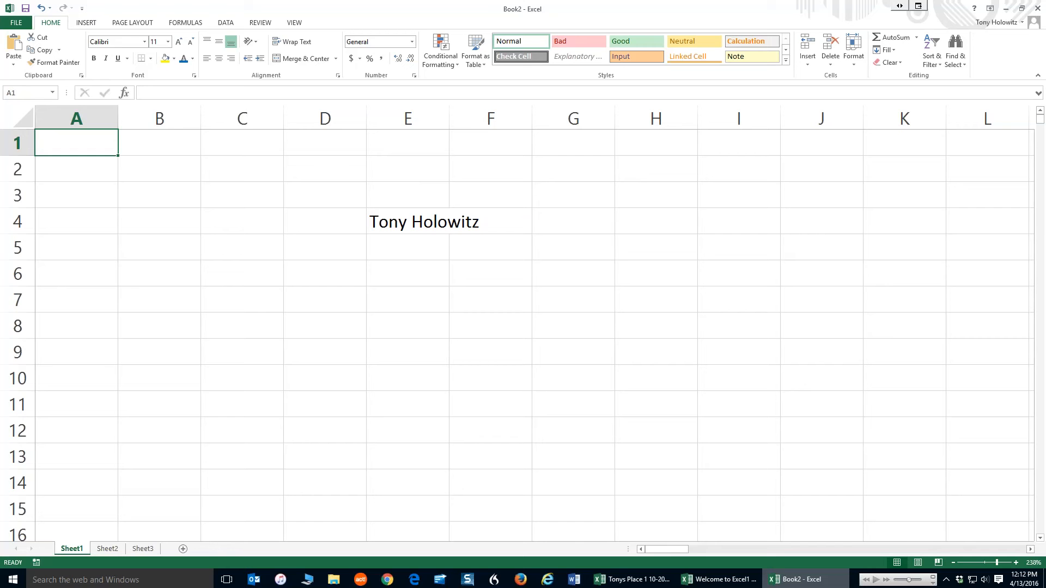
pyautogui.hotkey('ctrl', 'f')
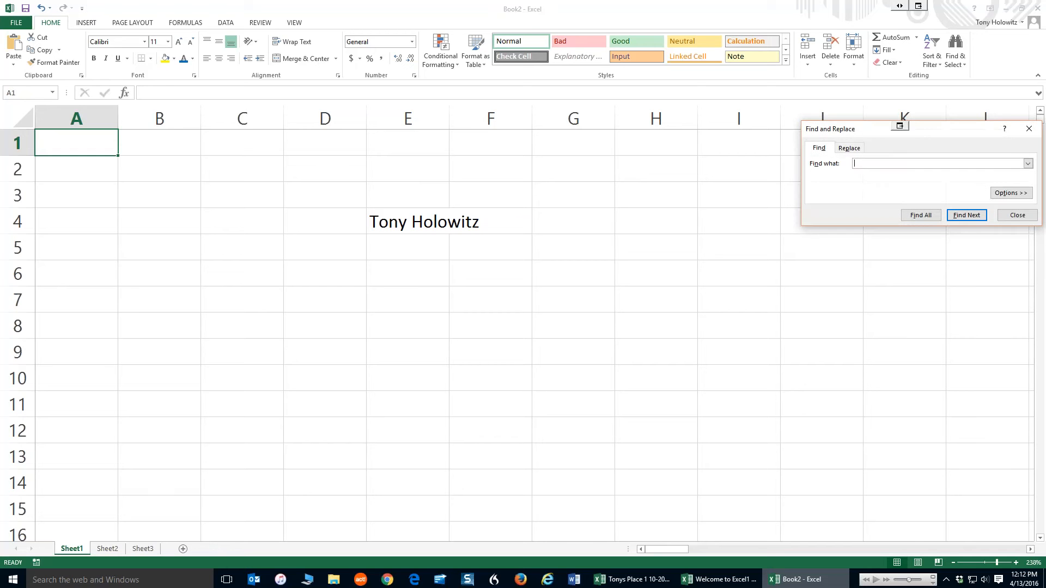
pyautogui.moveTo(863, 131); pyautogui.dragTo(363, 186)
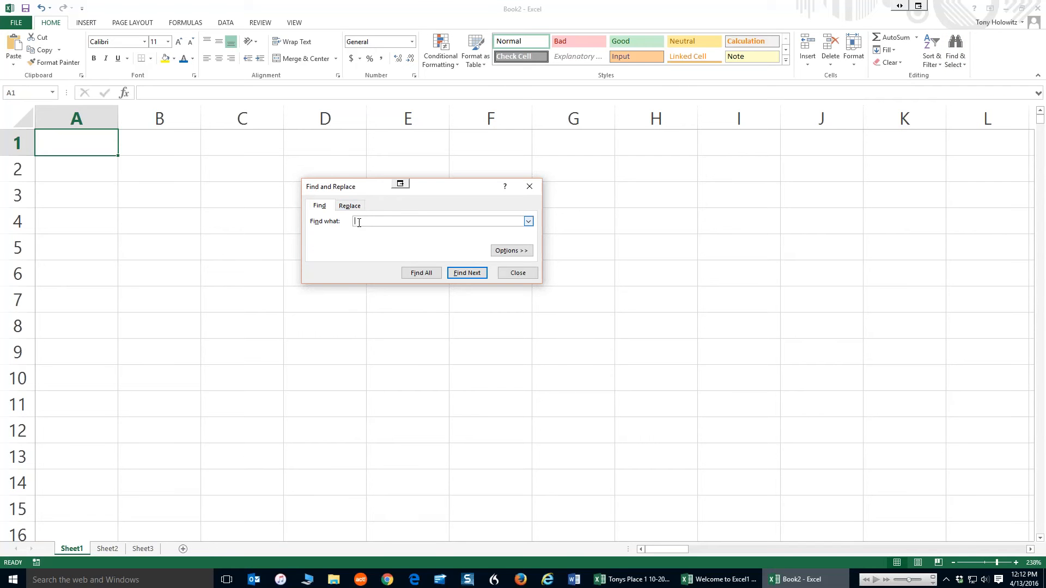
pyautogui.write('Fred')
pyautogui.click(467, 273)
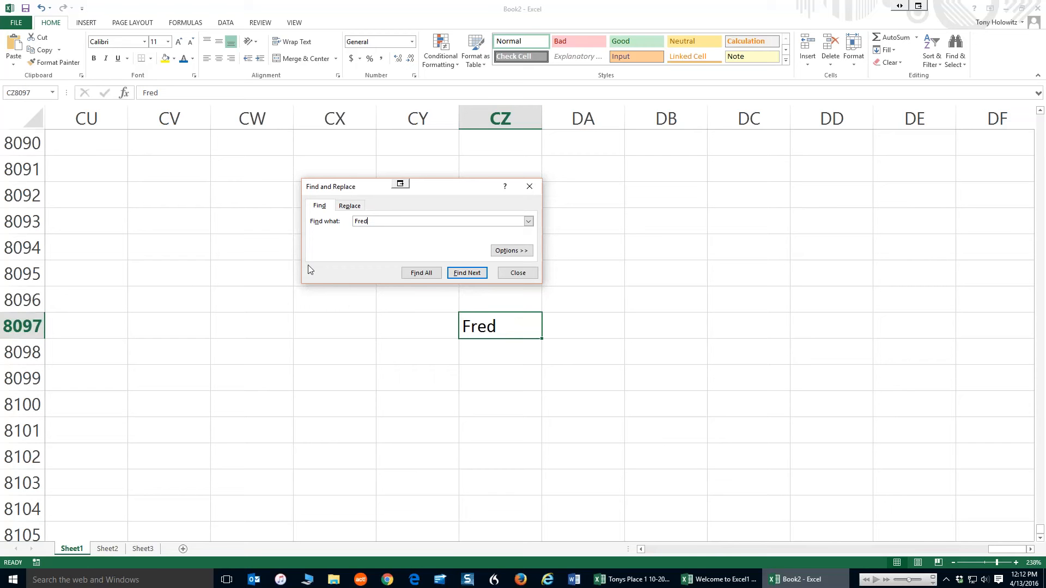
# Replace Fred with Anthony in the found cell and close the Find and Replace dialog
pyautogui.click(351, 207)
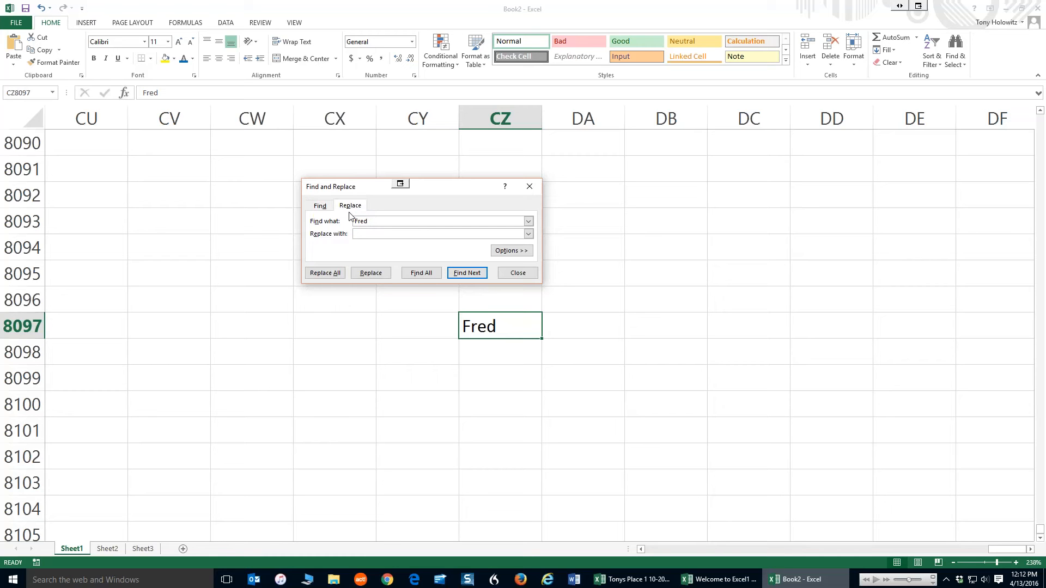
pyautogui.write('Anthony')
pyautogui.click(374, 277)
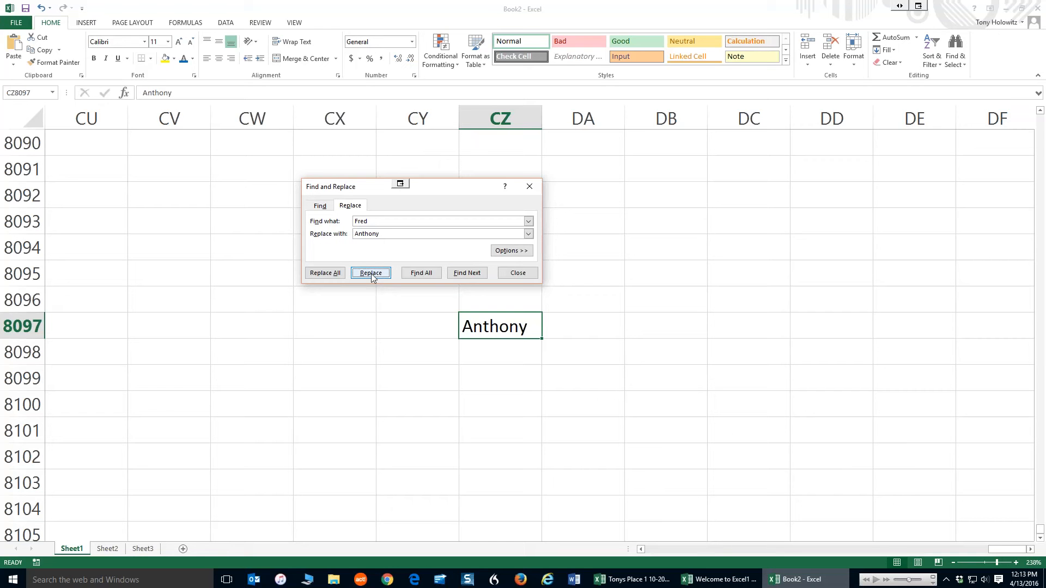
pyautogui.click(518, 273)
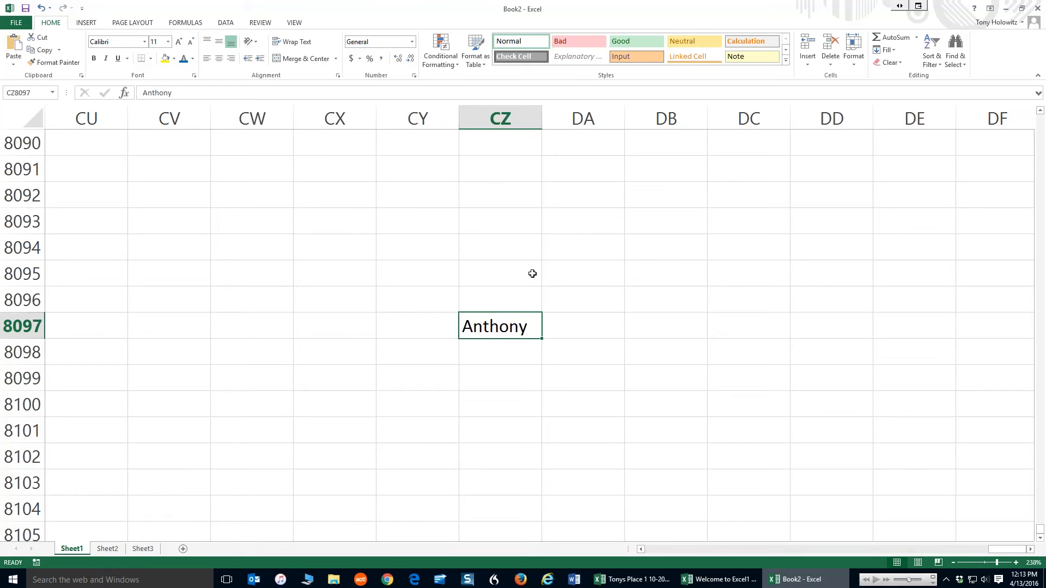
# Jump to the start of the sheet, to the last used cell, and back to A1
pyautogui.hotkey('ctrl', 'Home')
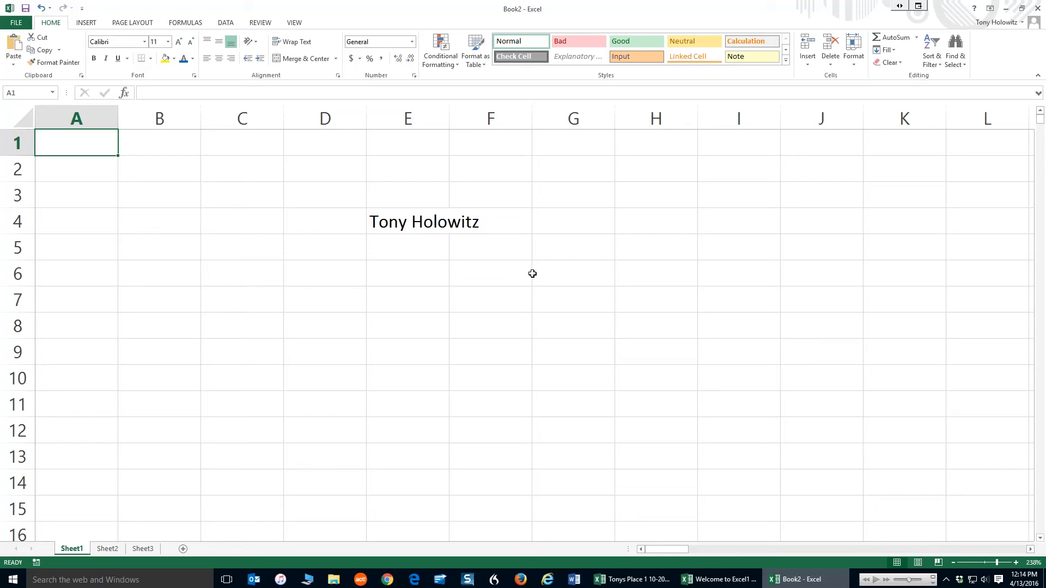
pyautogui.hotkey('ctrl', 'End')
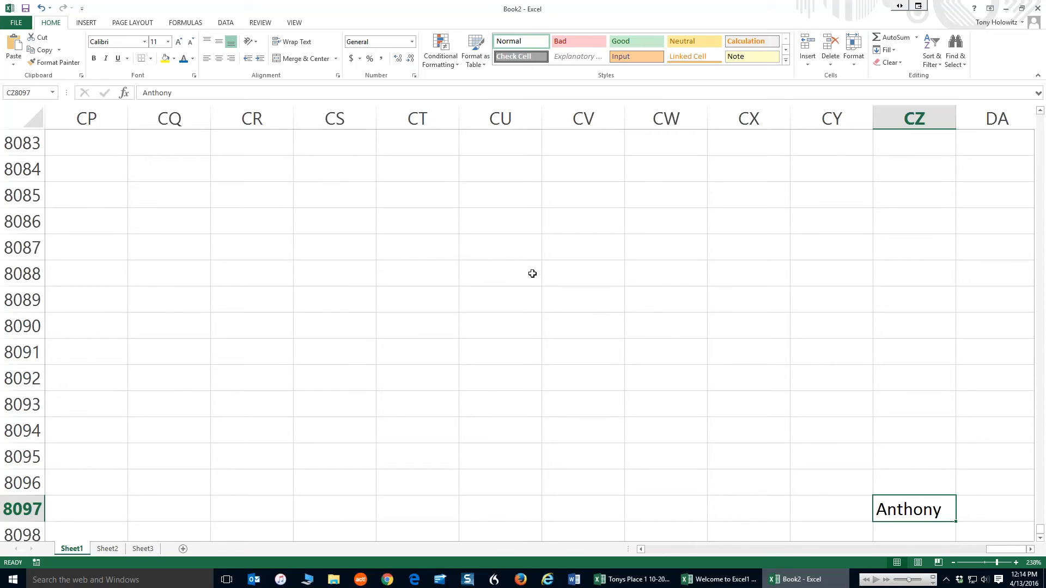
pyautogui.hotkey('ctrl', 'Home')
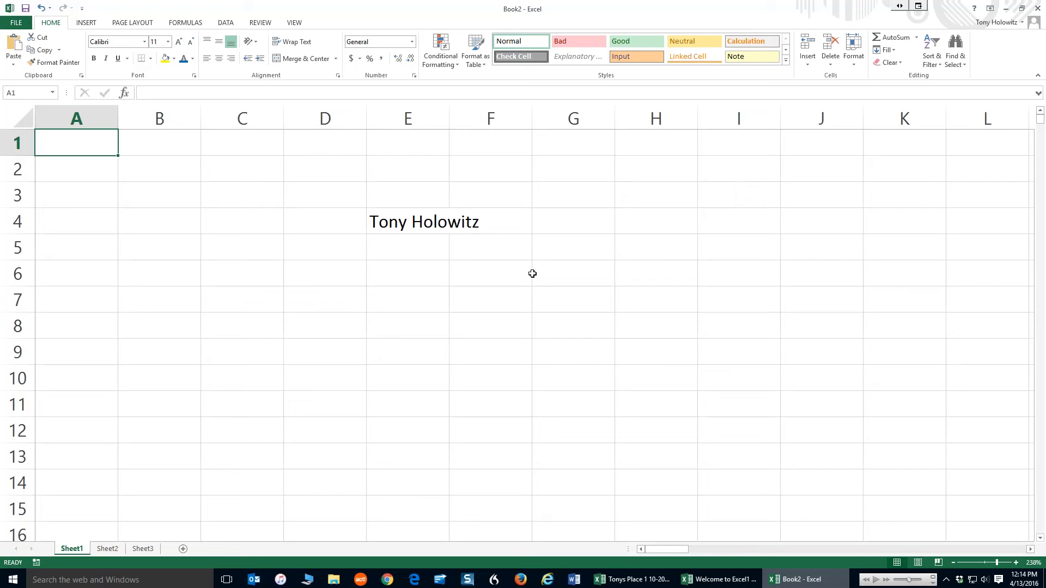
# Append the words was here to the name in cell E4 by editing it in the formula bar
pyautogui.click(396, 222)
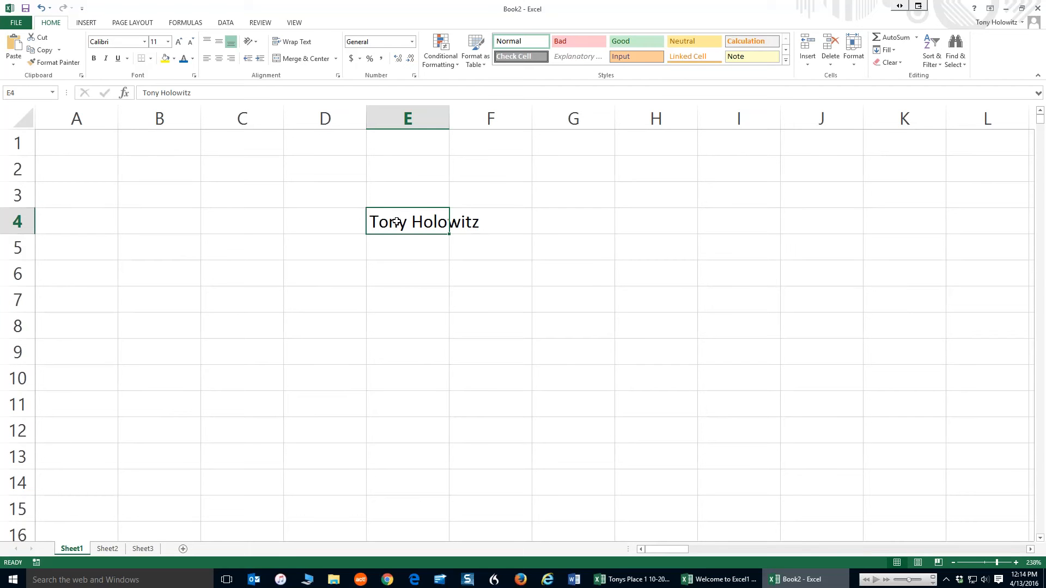
pyautogui.click(213, 95)
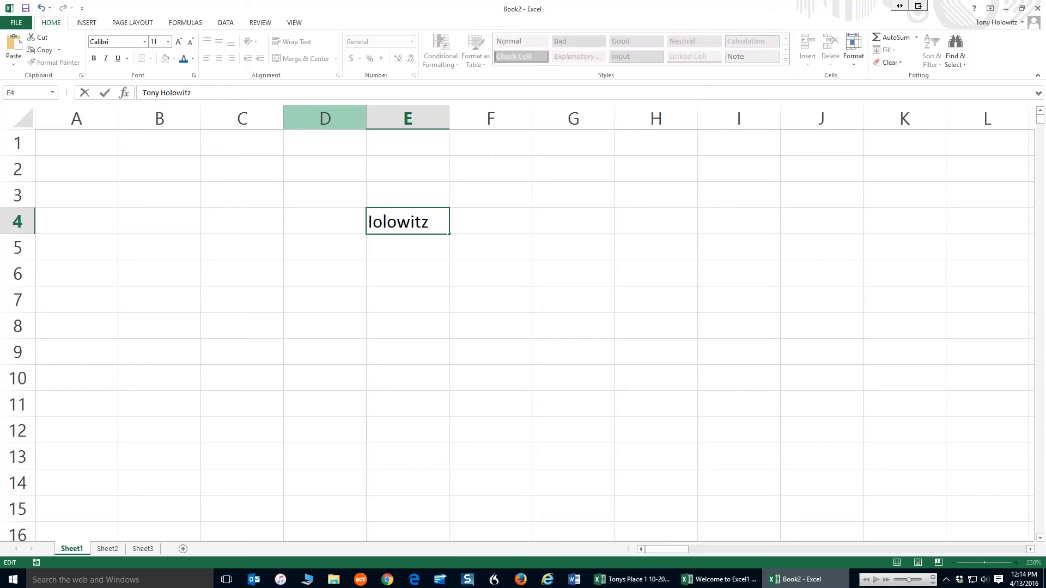
pyautogui.write('was')
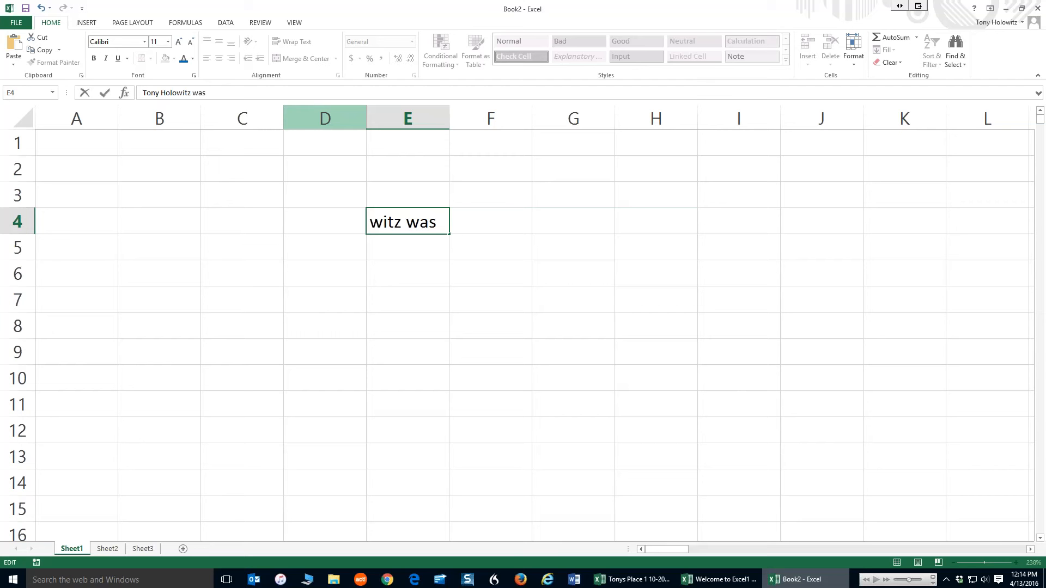
pyautogui.write(' here')
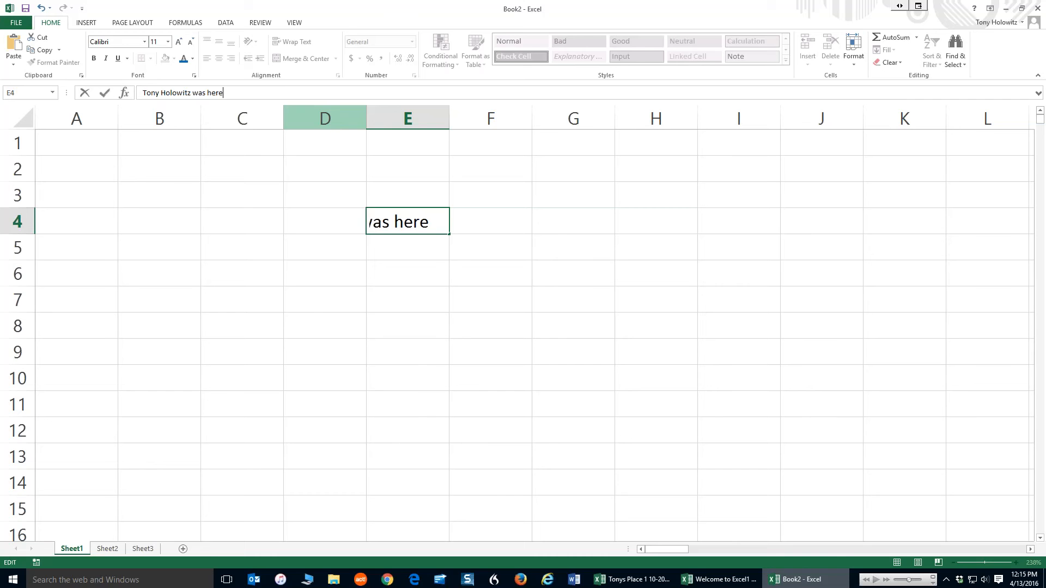
pyautogui.press('Return')
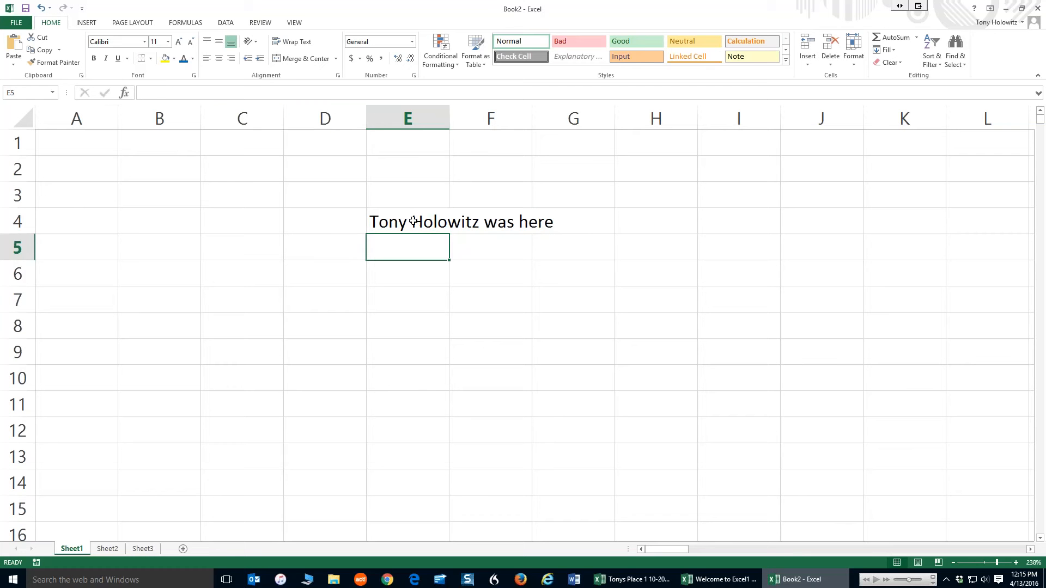
# Edit cell E4 directly in the cell to append on Wednesday to its text
pyautogui.click(410, 221)
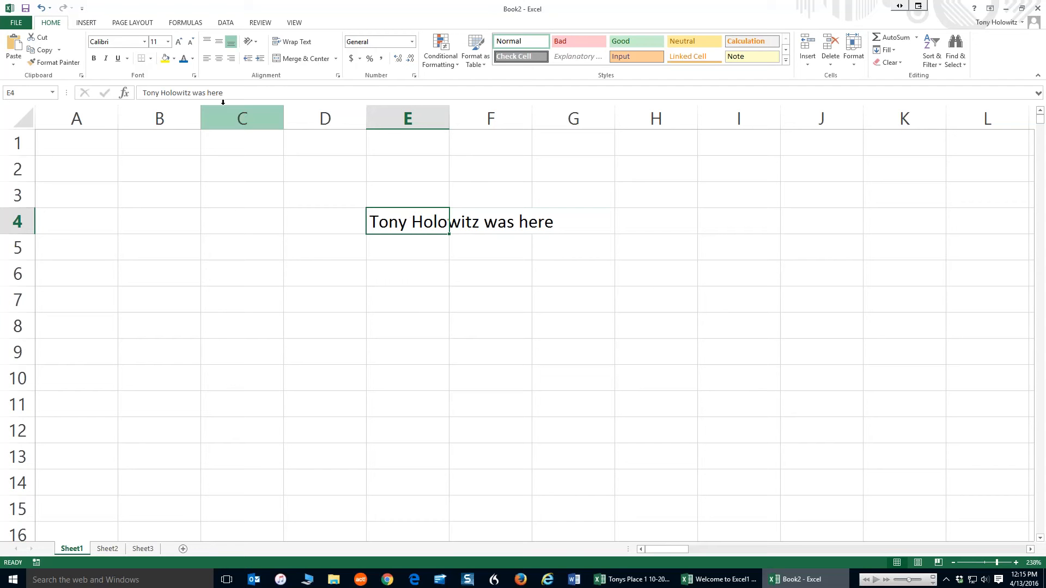
pyautogui.doubleClick(412, 222)
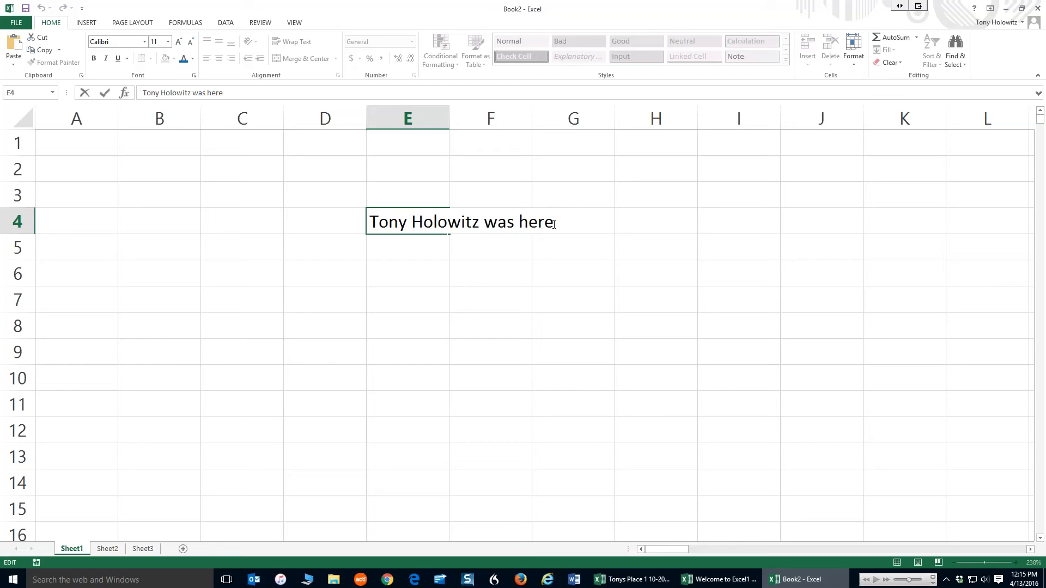
pyautogui.write('on Wednesday')
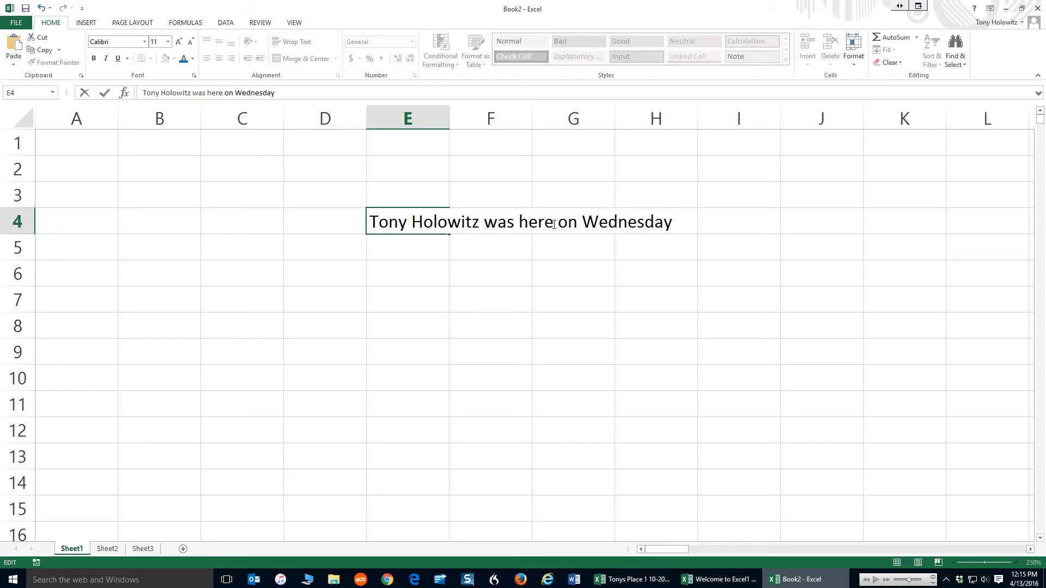
pyautogui.press('Return')
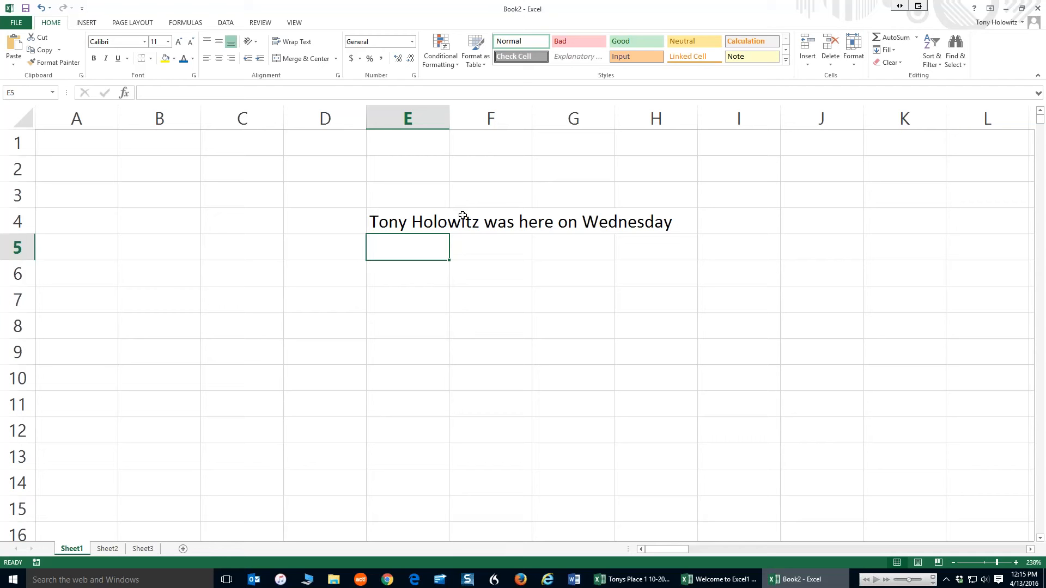
# Check which cell holds the overflowing sentence, and enter Monday in cell F4 beside it
pyautogui.click(666, 222)
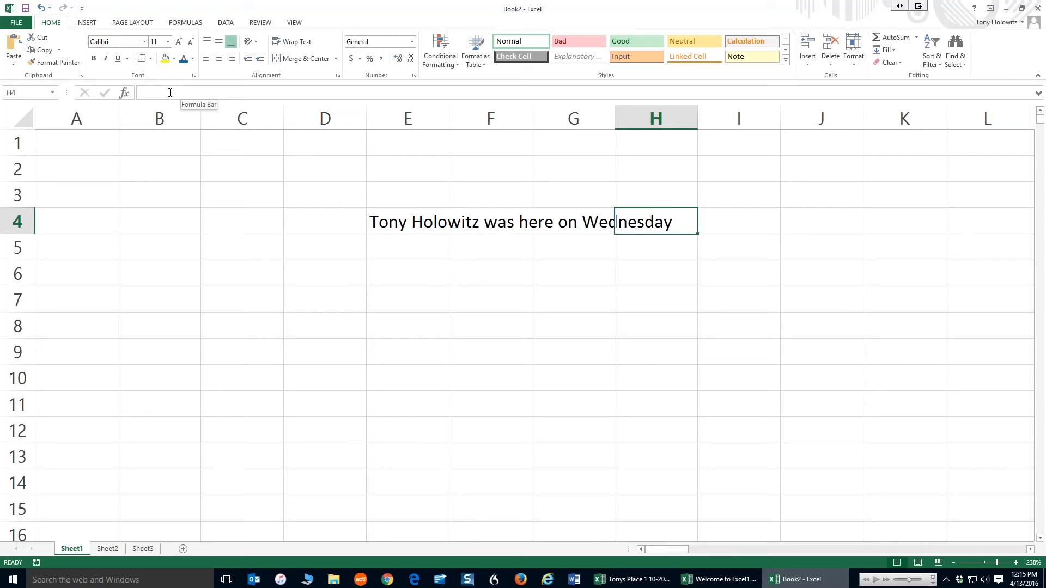
pyautogui.click(580, 225)
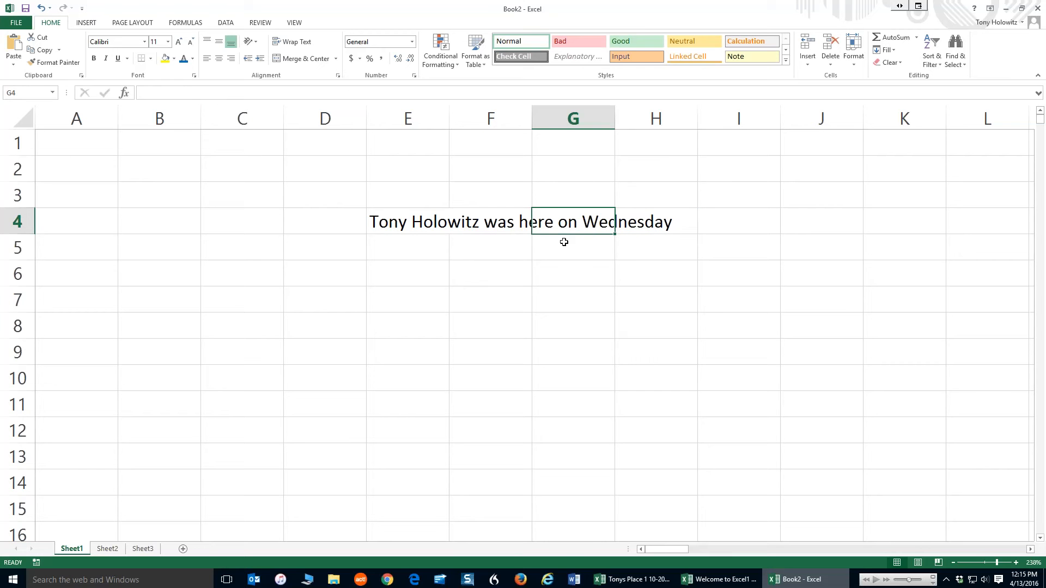
pyautogui.click(401, 224)
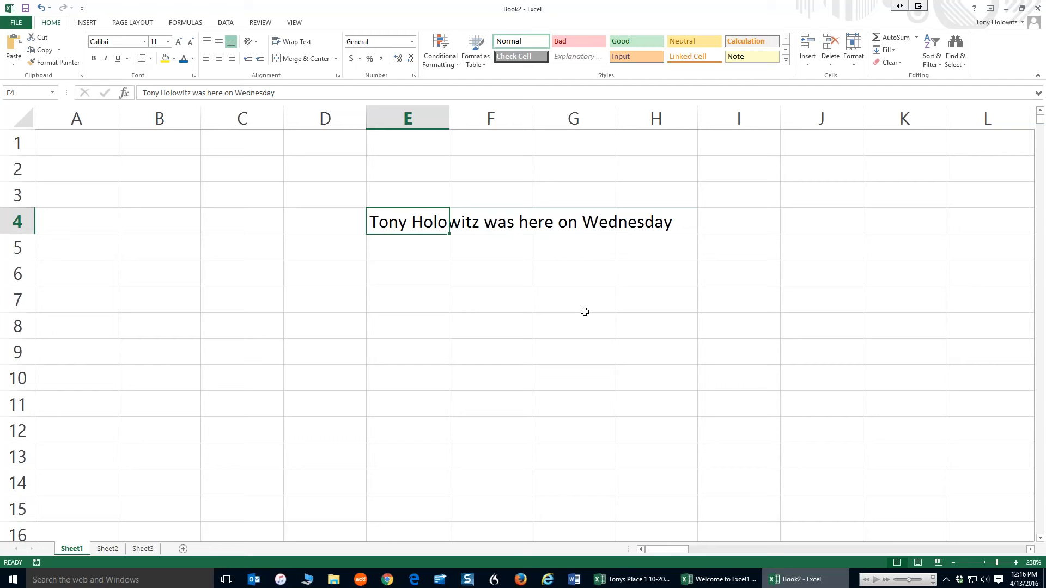
pyautogui.click(483, 223)
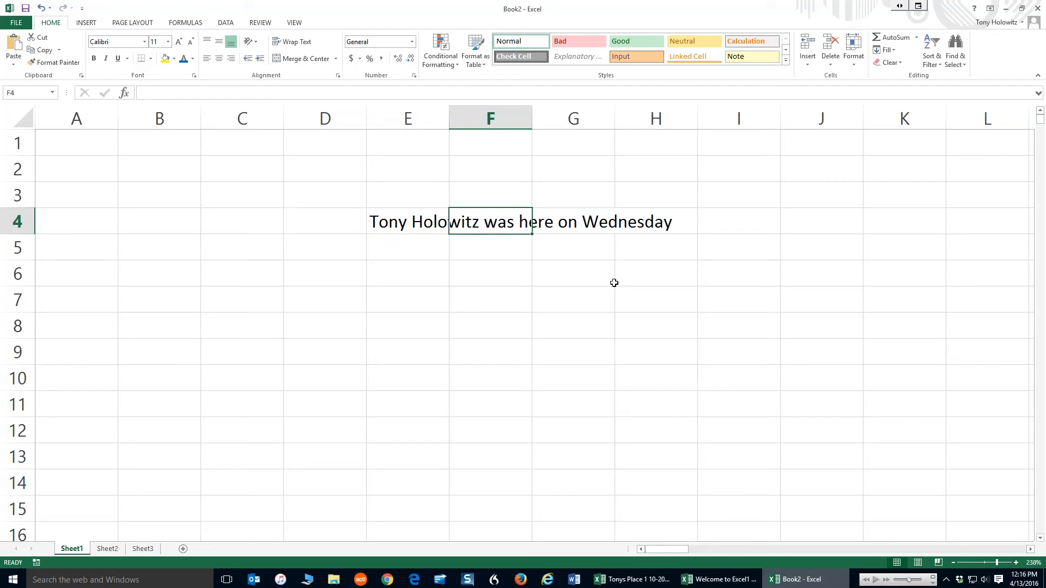
pyautogui.write('Monday')
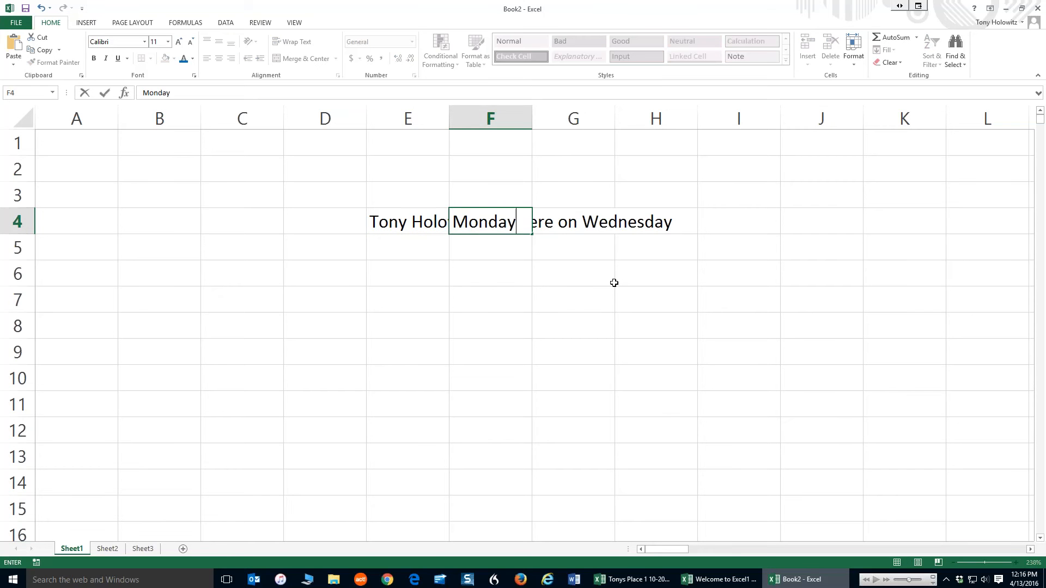
pyautogui.press('Return')
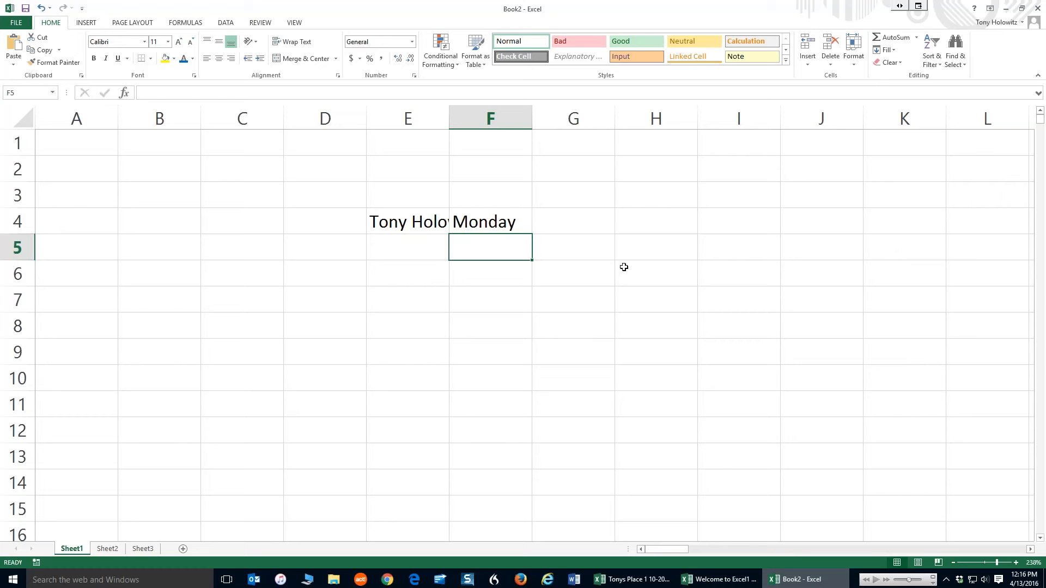
# Move the sentence cell from E4 to B5, and from there on to H2
pyautogui.click(394, 218)
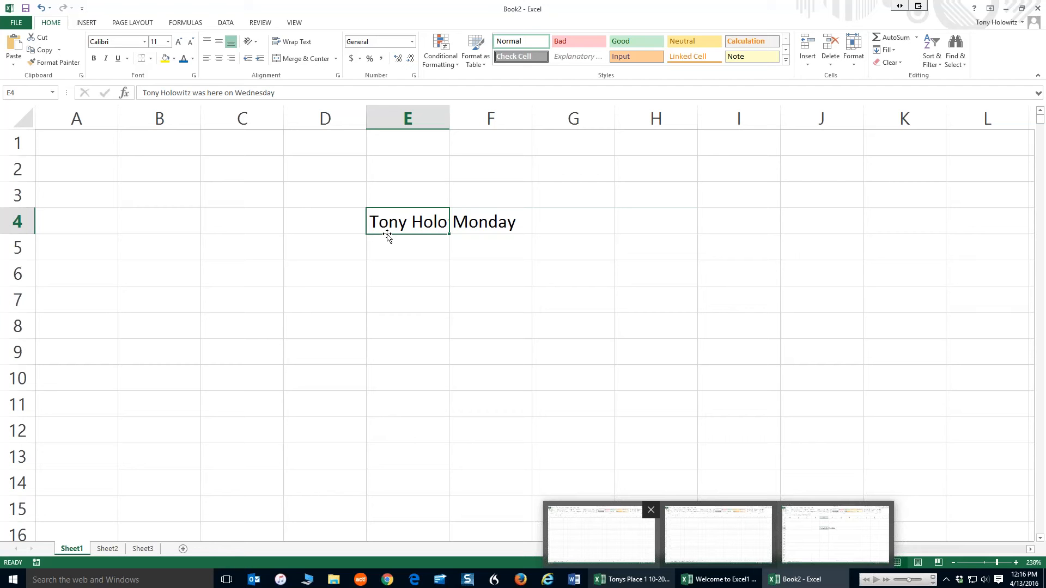
pyautogui.moveTo(387, 235); pyautogui.dragTo(189, 260)
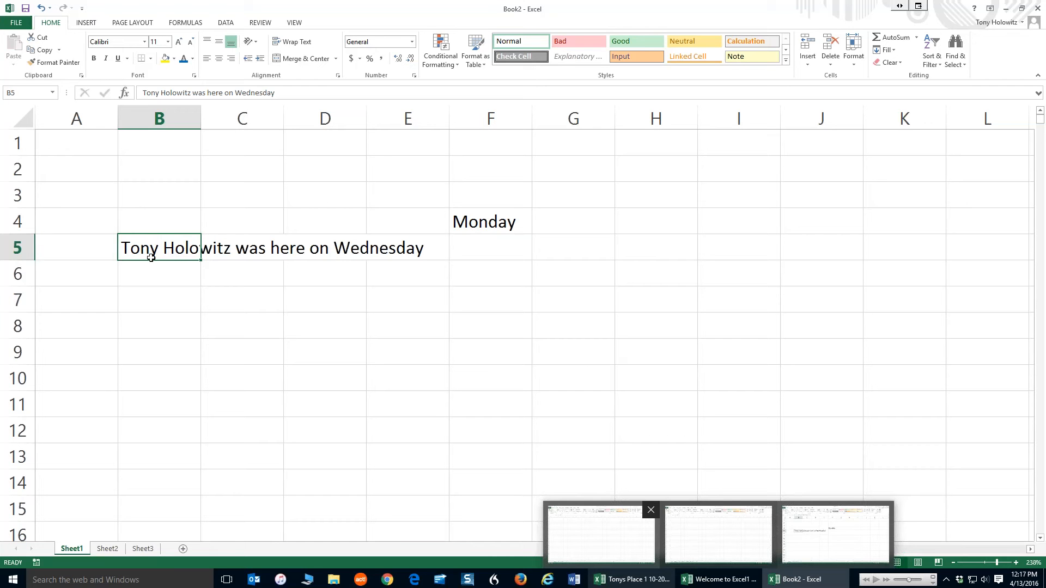
pyautogui.moveTo(151, 257); pyautogui.dragTo(689, 169)
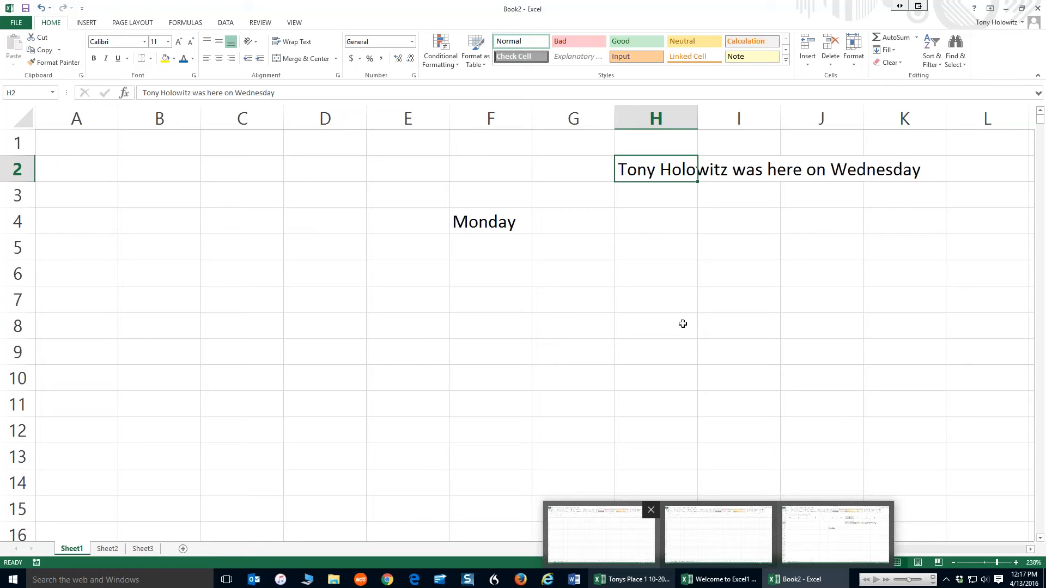
# Enter 1 in cell B1 and 2 in cell B2
pyautogui.click(165, 173)
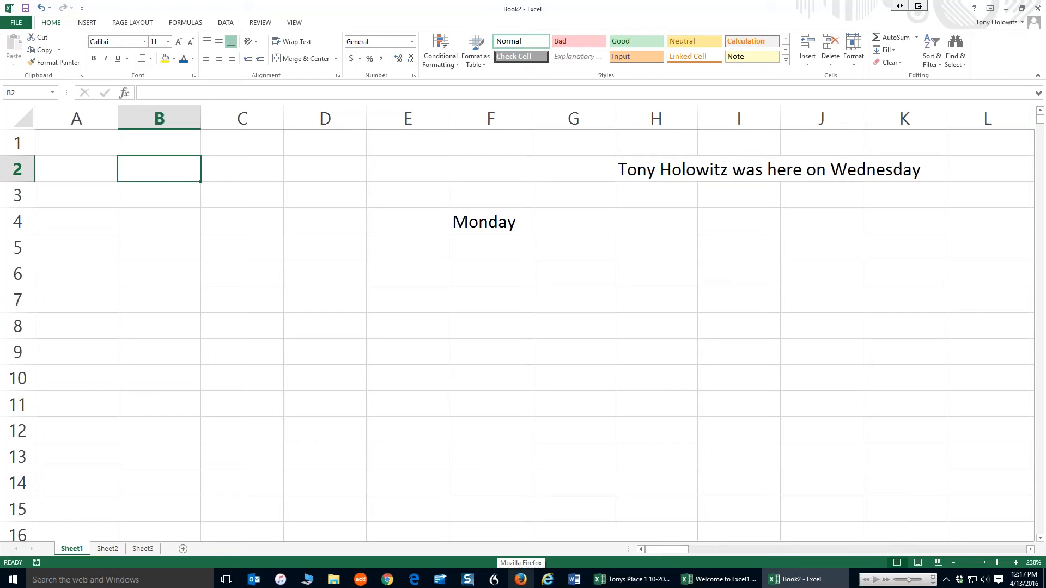
pyautogui.press('Up')
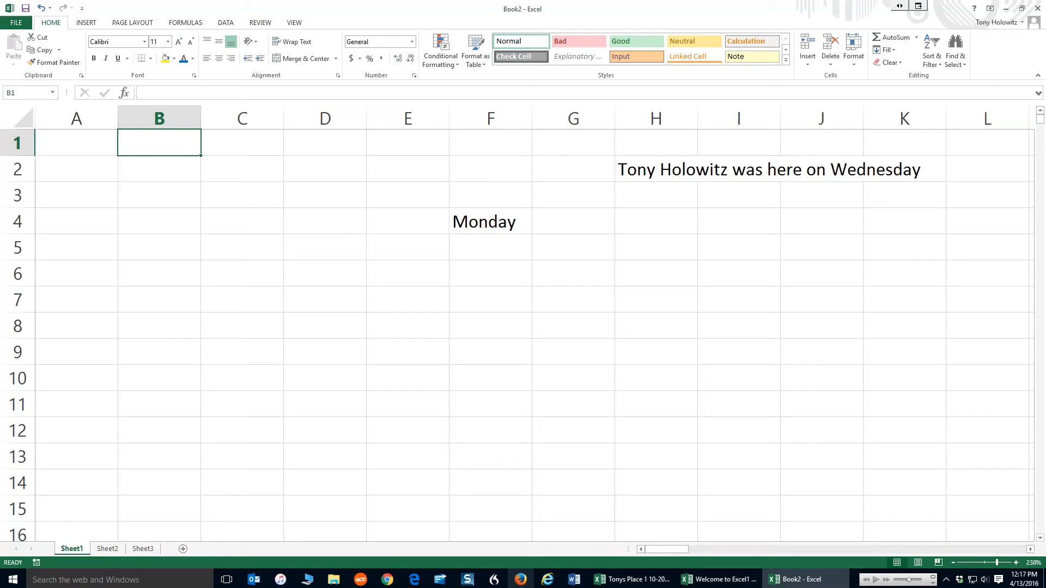
pyautogui.write('1')
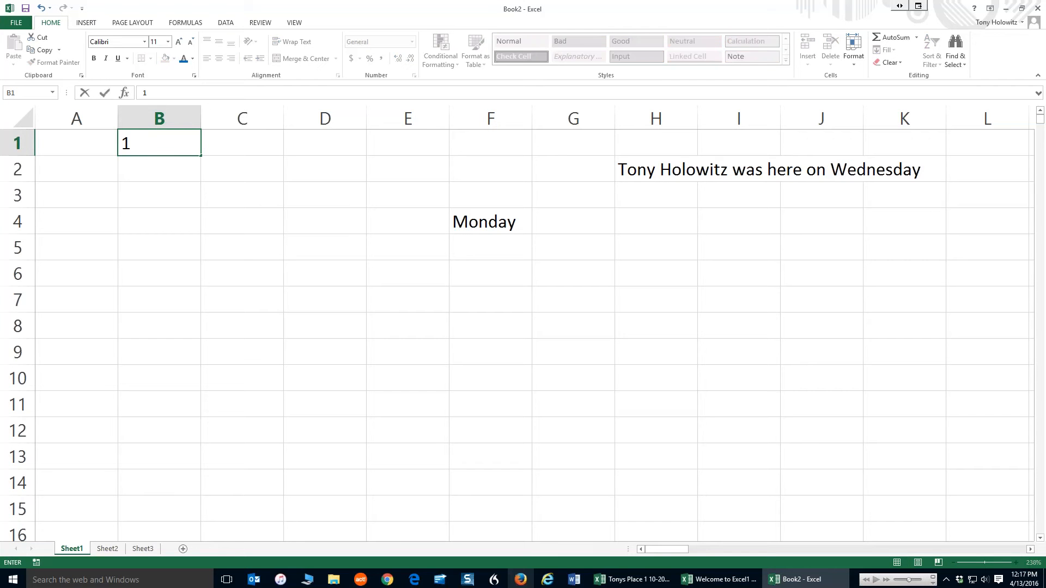
pyautogui.press('Return')
pyautogui.write('2')
pyautogui.press('Return')
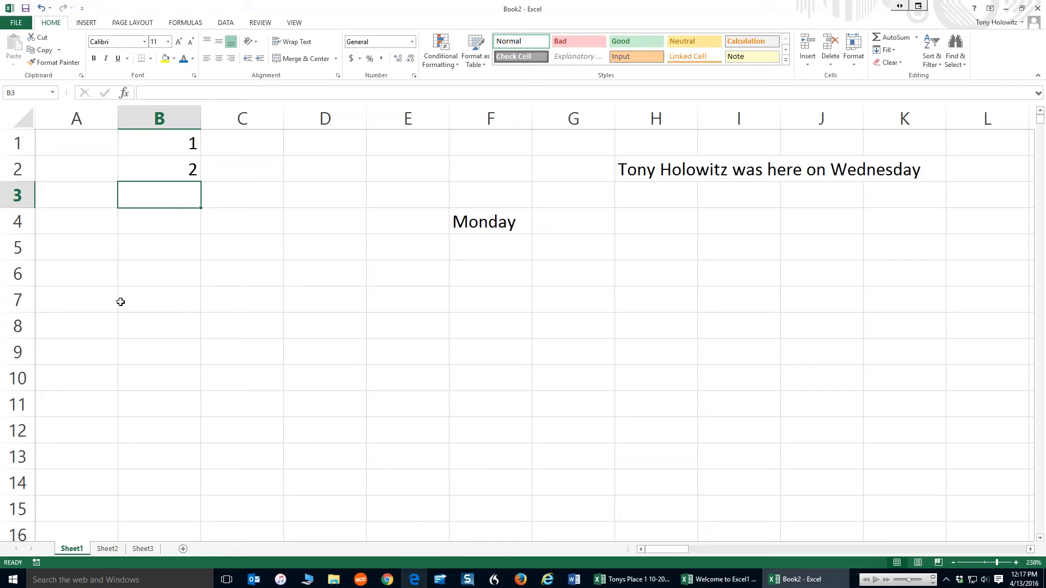
# Select B1:B2 and autofill the number series down column B to row 114
pyautogui.click(165, 141)
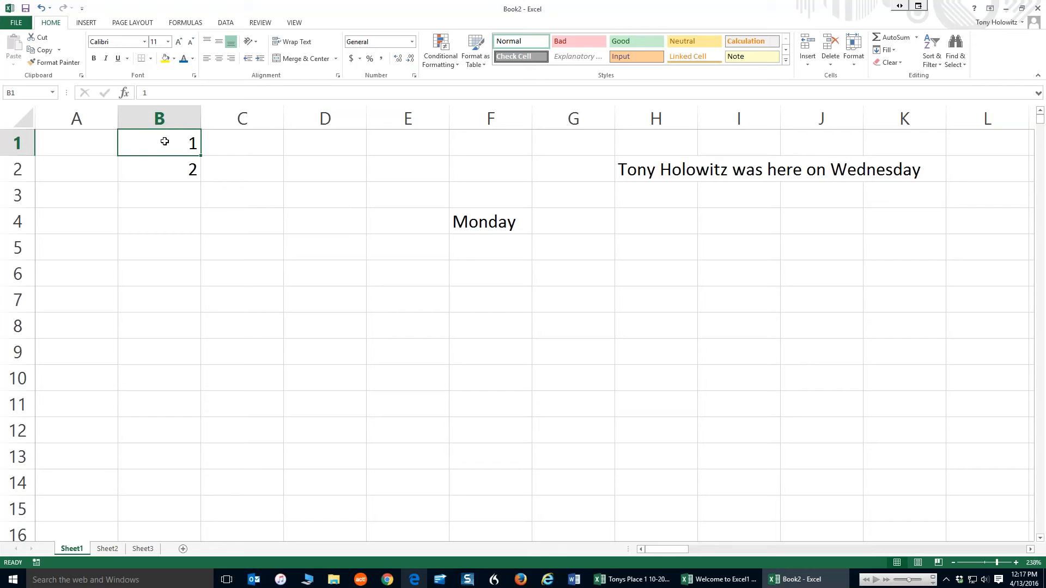
pyautogui.click(236, 142)
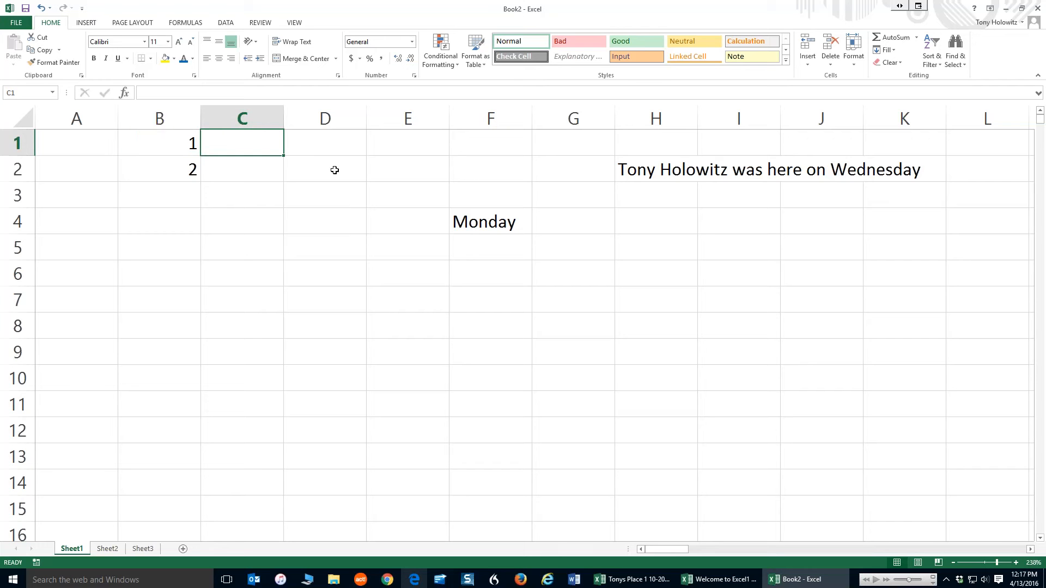
pyautogui.click(164, 140)
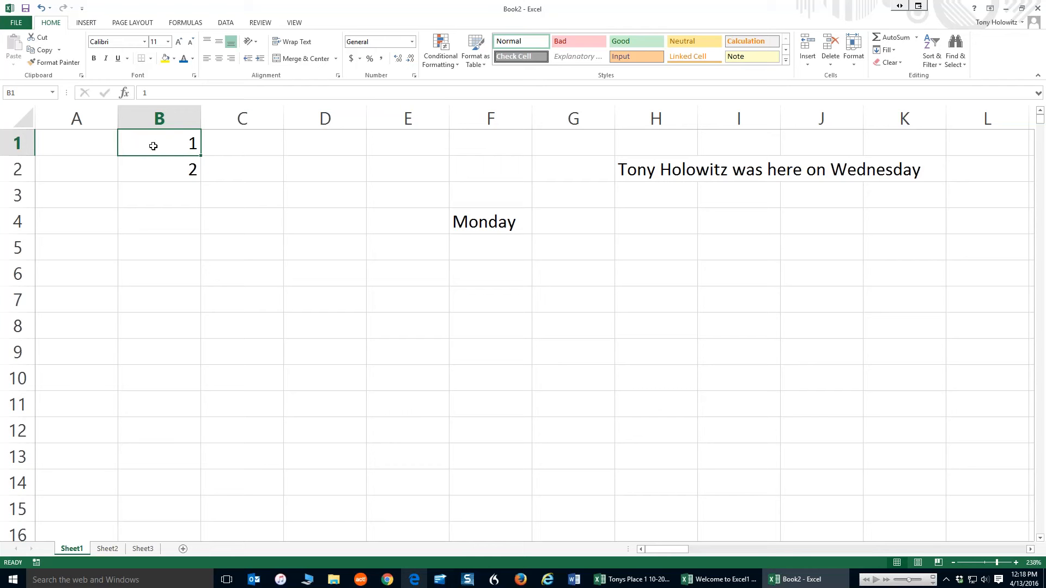
pyautogui.moveTo(154, 145); pyautogui.dragTo(154, 171)
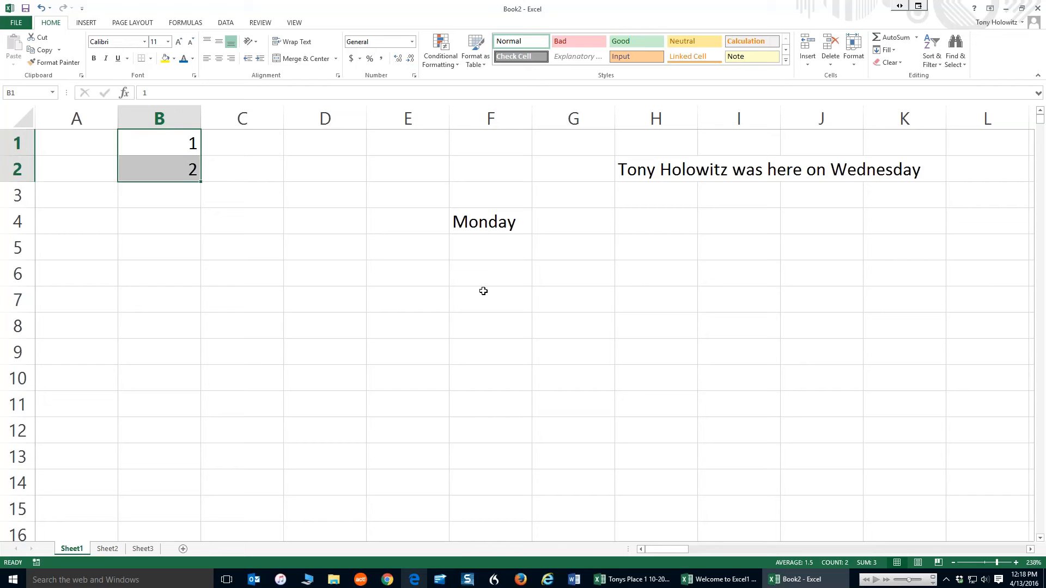
pyautogui.moveTo(277, 191)
pyautogui.moveTo(201, 182); pyautogui.dragTo(203, 279)
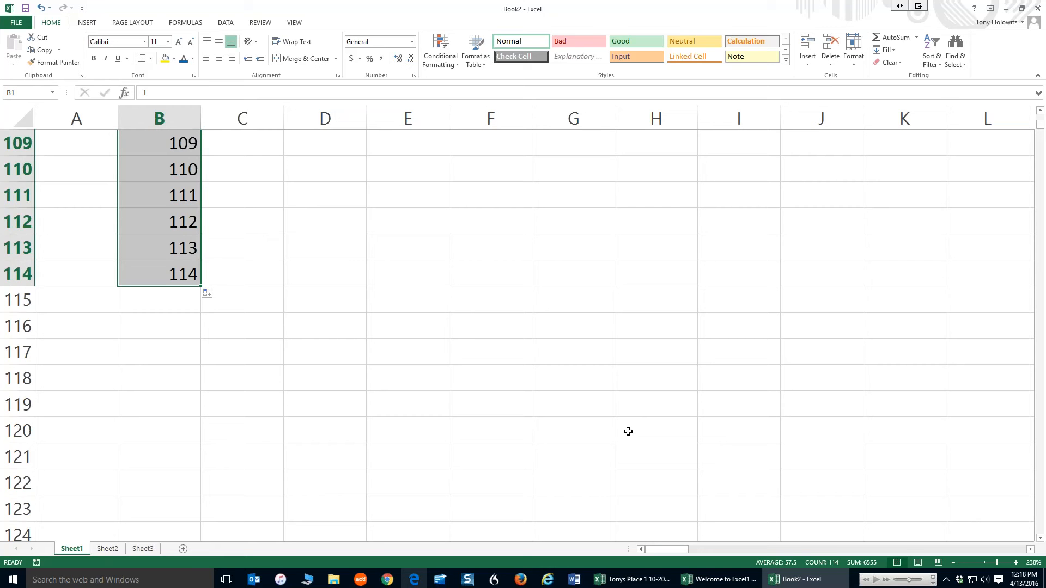
# Return to the top of the sheet and move Monday from cell F4 to F1
pyautogui.scroll(9, 370, 338)
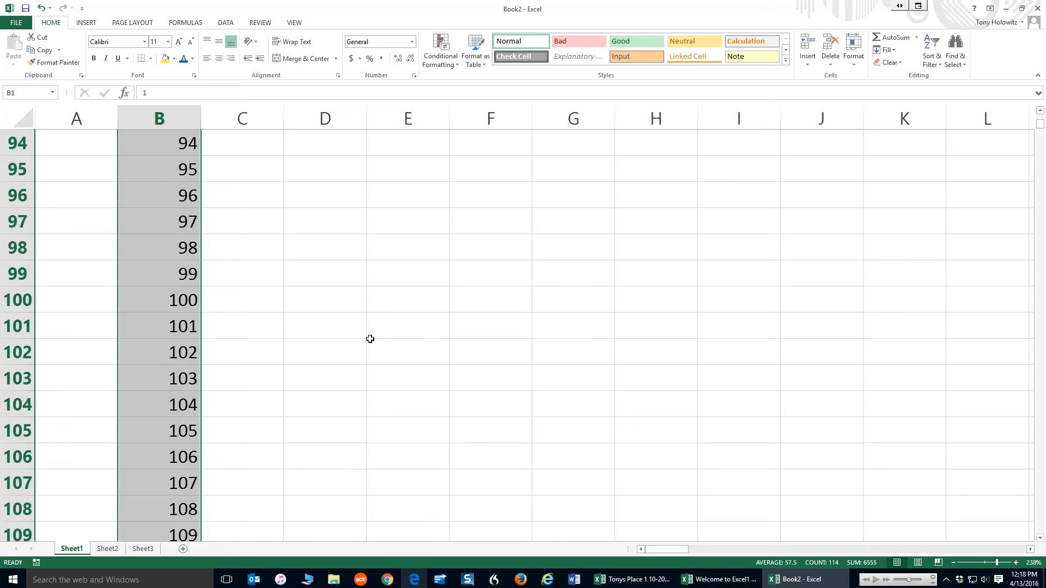
pyautogui.scroll(9, 370, 339)
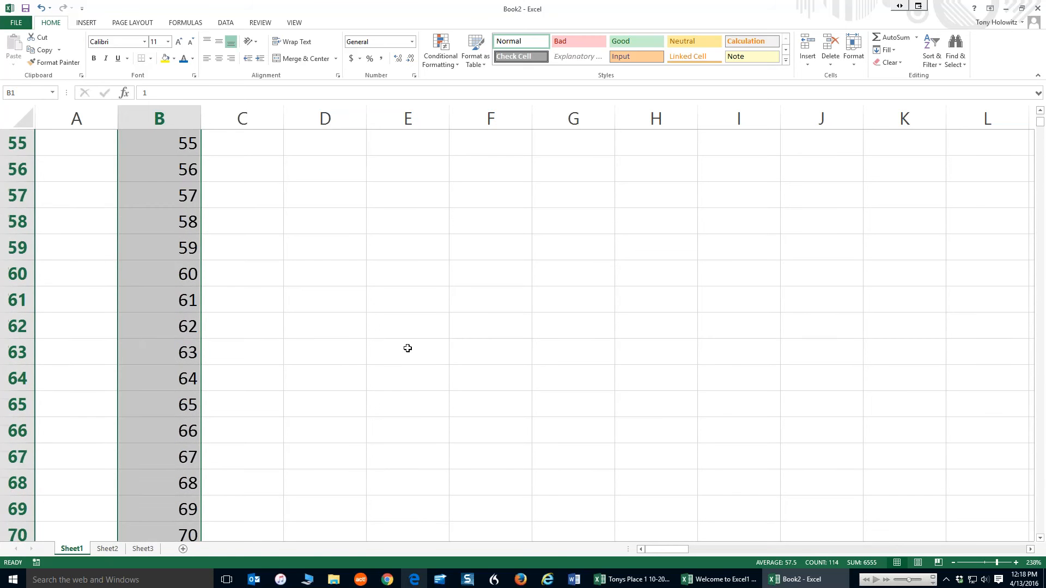
pyautogui.click(406, 340)
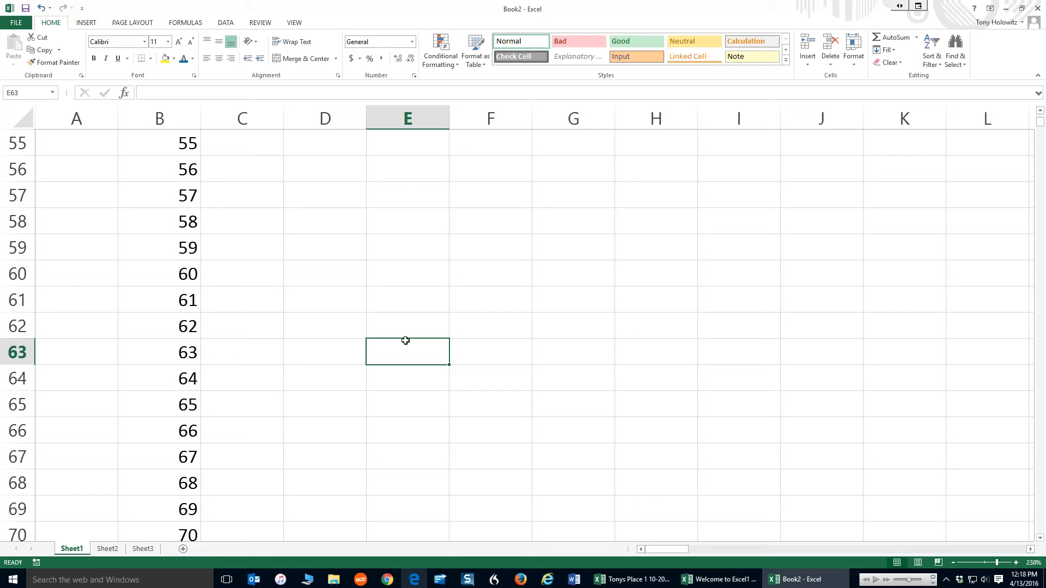
pyautogui.hotkey('ctrl', 'Home')
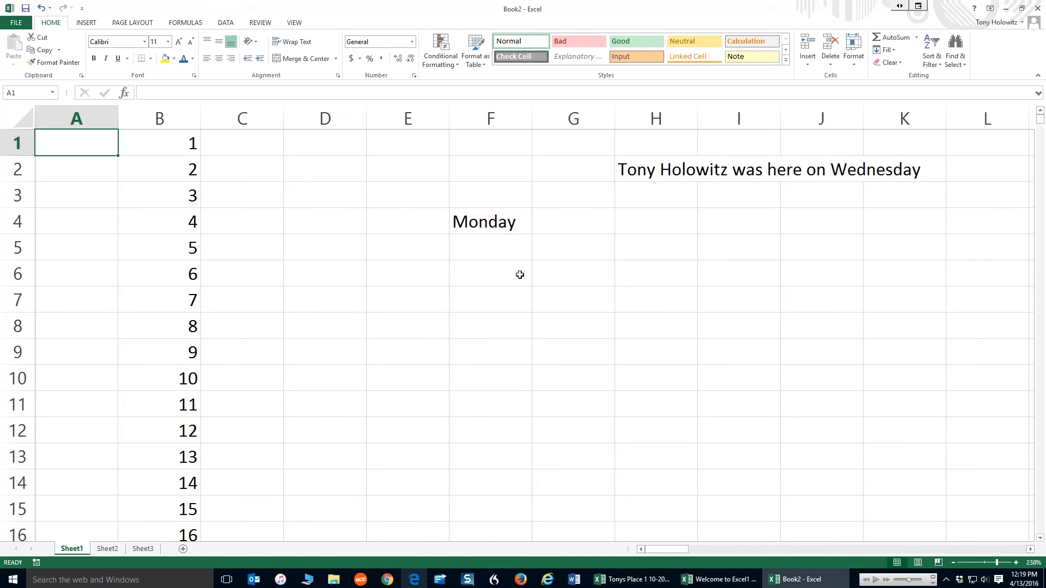
pyautogui.click(499, 225)
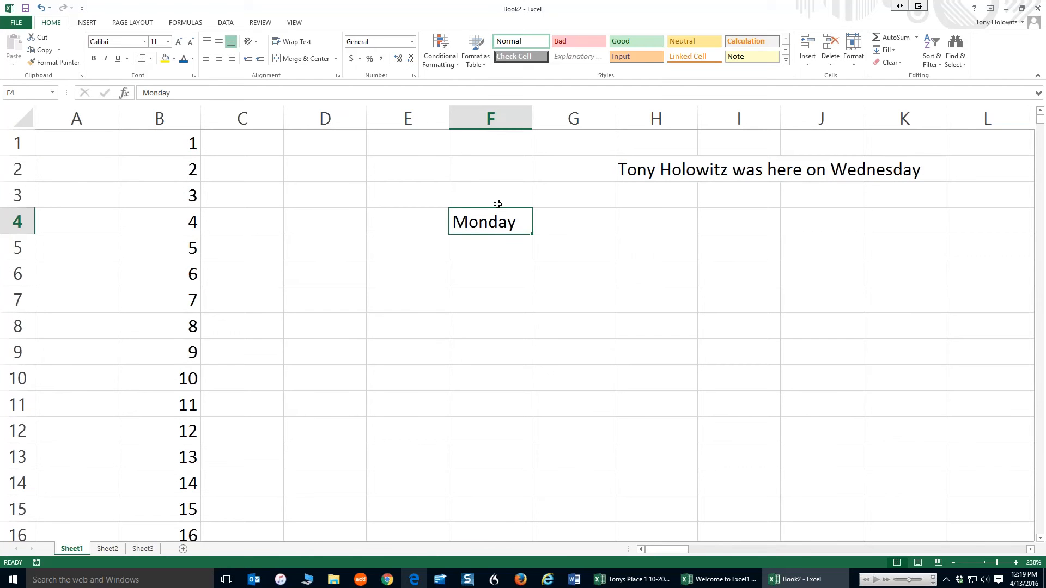
pyautogui.moveTo(497, 208); pyautogui.dragTo(490, 145)
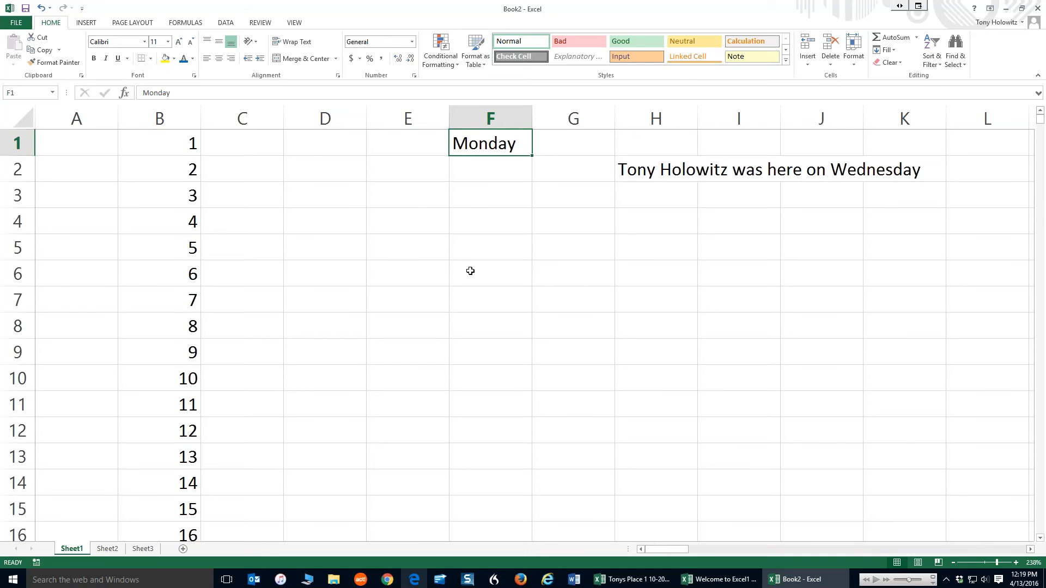
# Enter Tuesday in F2, then select F1:F2 and autofill the weekday series down column F to row 15
pyautogui.click(488, 165)
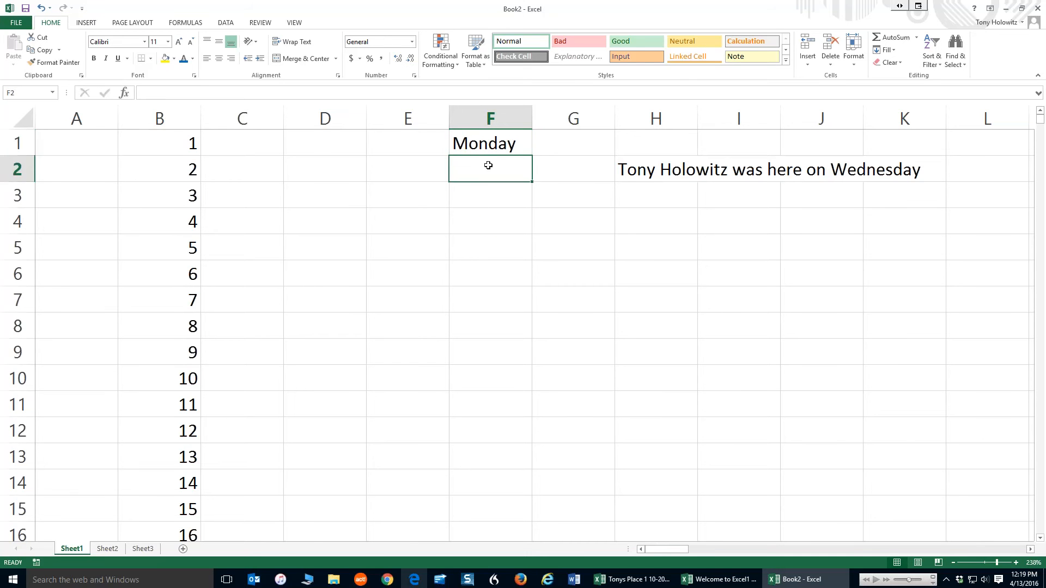
pyautogui.write('Tue')
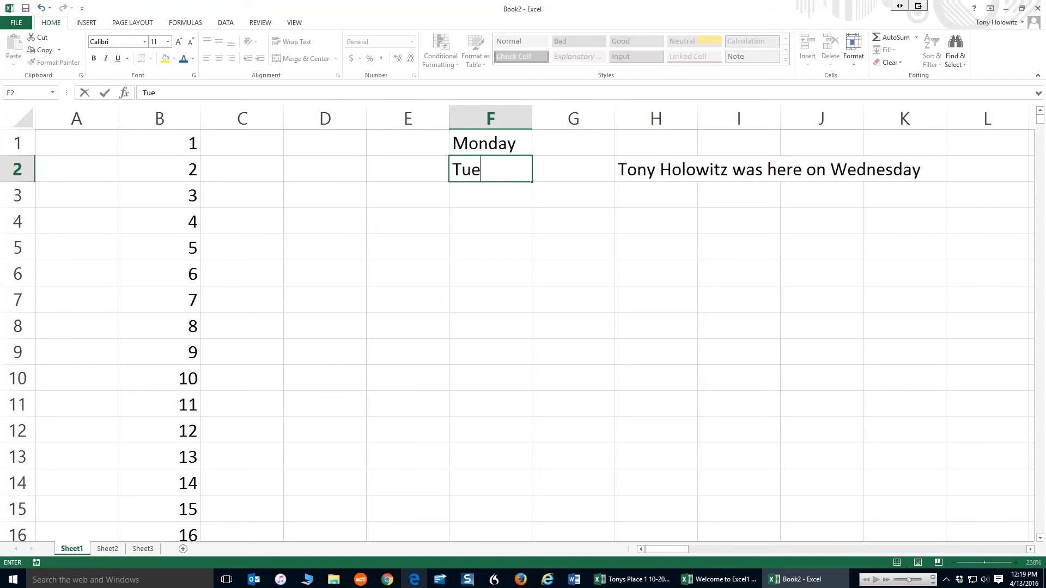
pyautogui.write('sday')
pyautogui.press('Return')
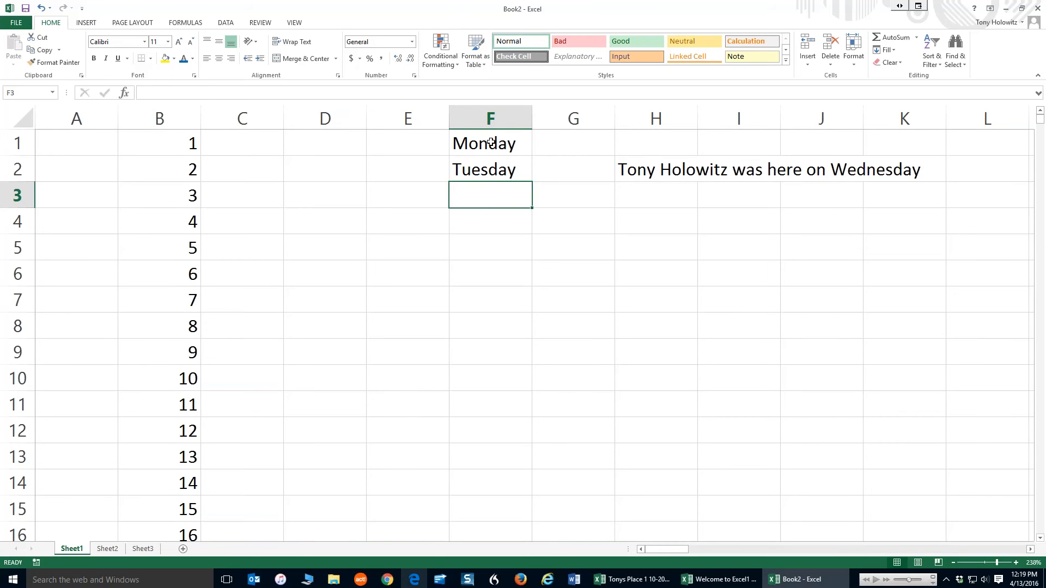
pyautogui.click(491, 143)
pyautogui.moveTo(491, 143); pyautogui.dragTo(484, 168)
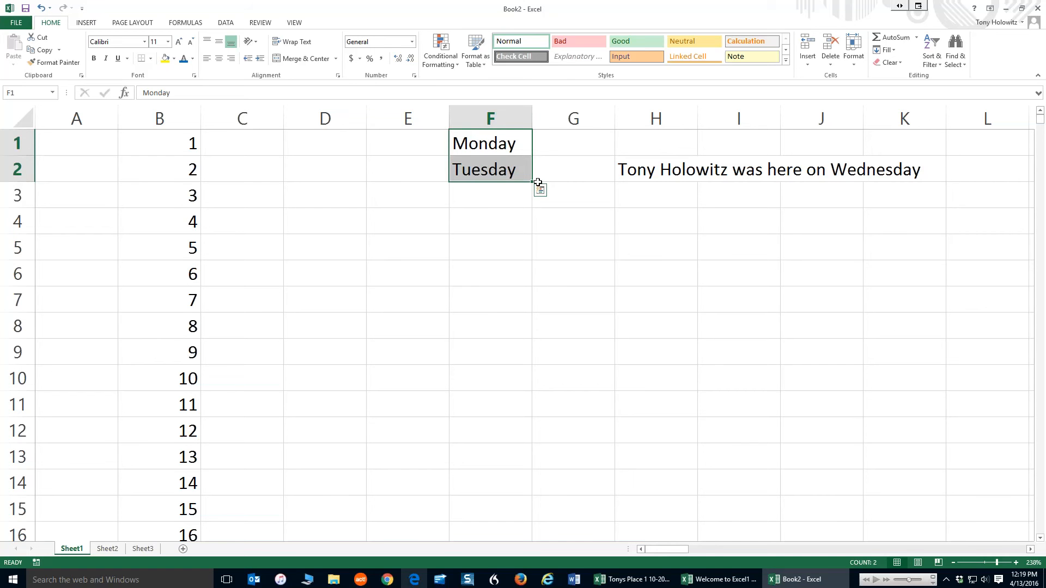
pyautogui.moveTo(533, 183); pyautogui.dragTo(513, 518)
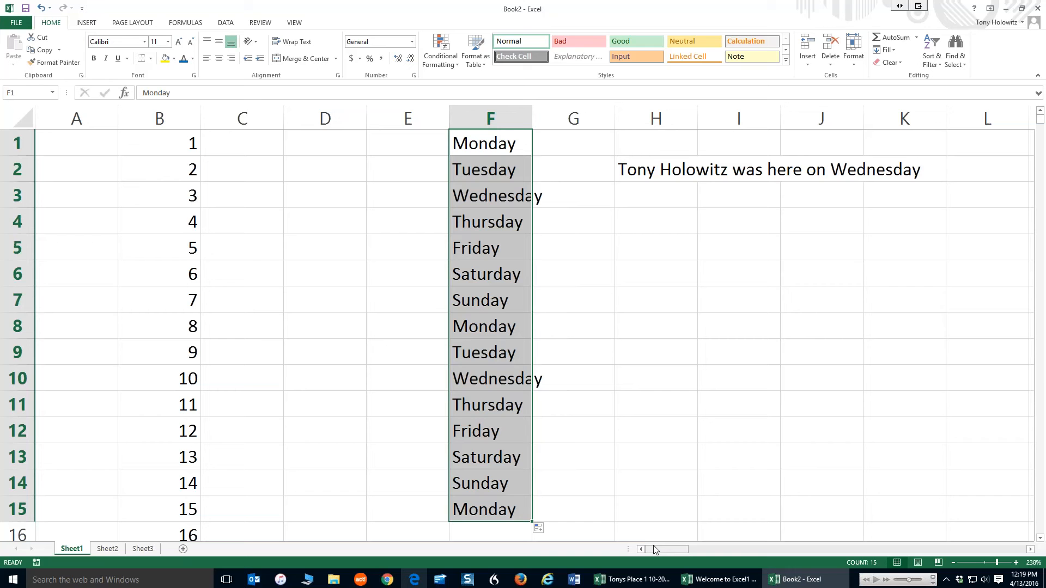
# Enter Mon in D1 and Tue in D2, then autofill the abbreviated weekday series down column D to row 15
pyautogui.click(319, 143)
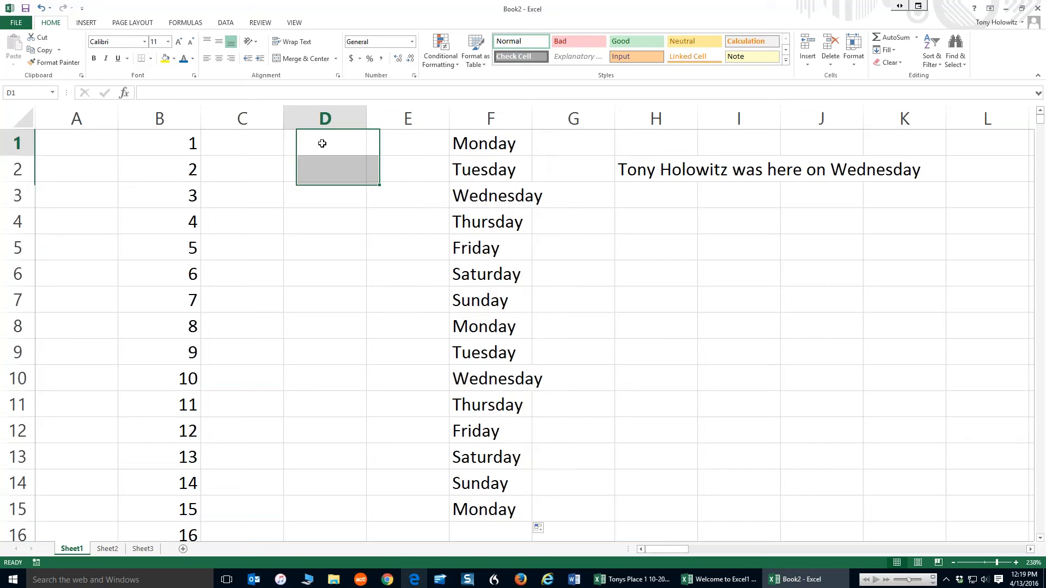
pyautogui.write('Mon')
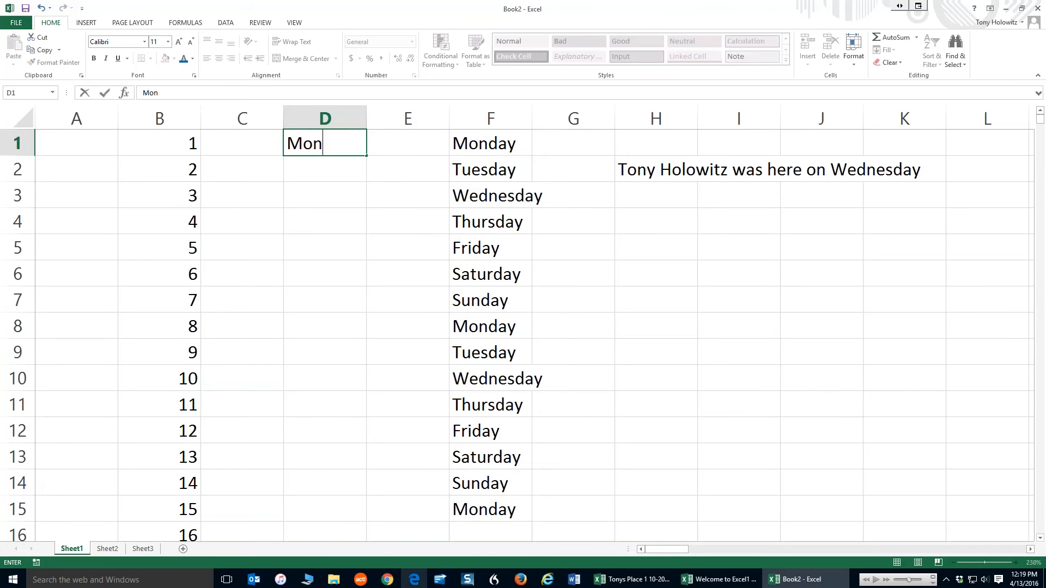
pyautogui.press('Return')
pyautogui.write('Tue')
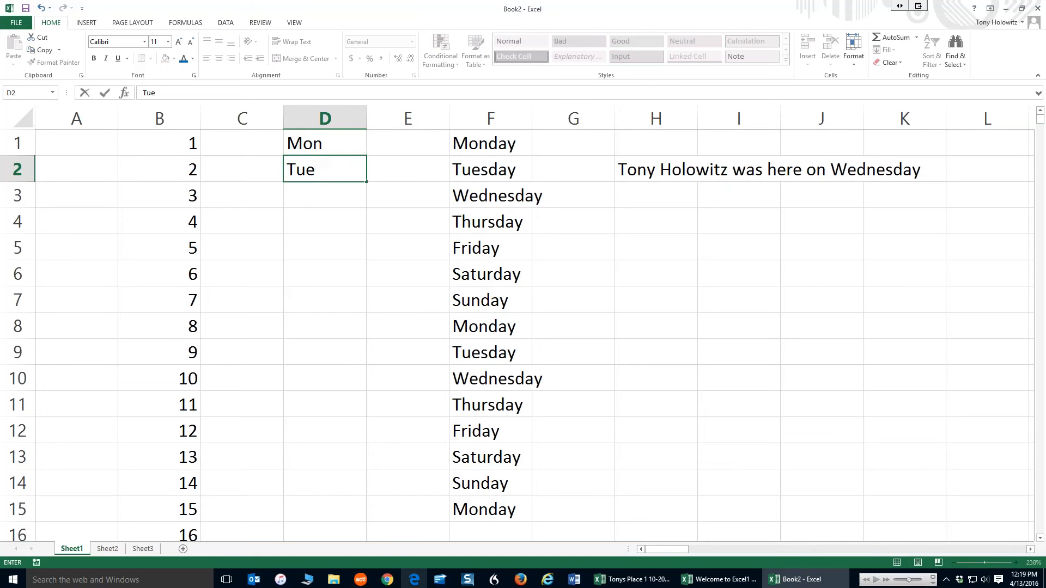
pyautogui.click(385, 148)
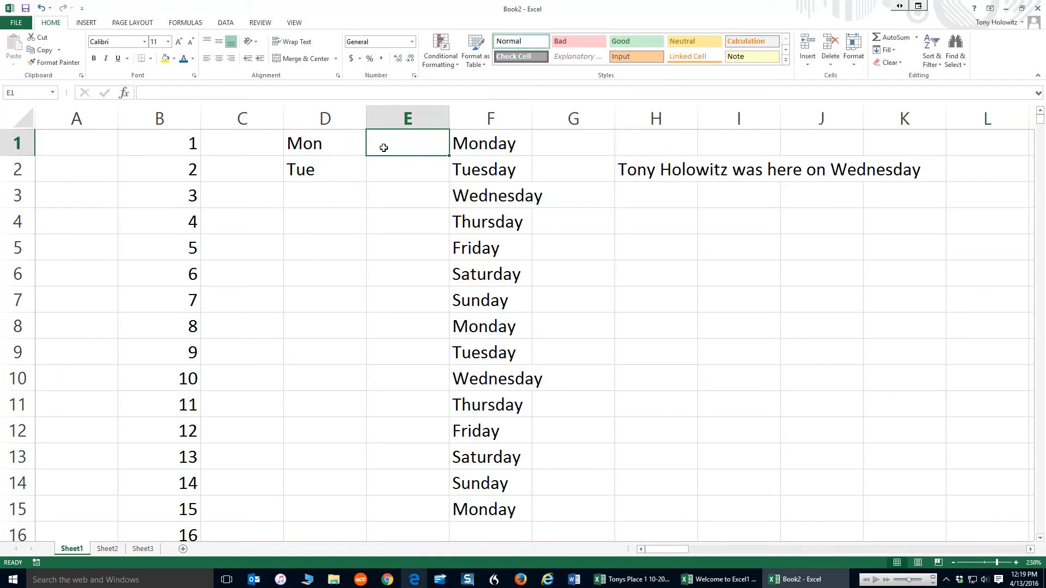
pyautogui.click(313, 137)
pyautogui.moveTo(313, 137); pyautogui.dragTo(344, 517)
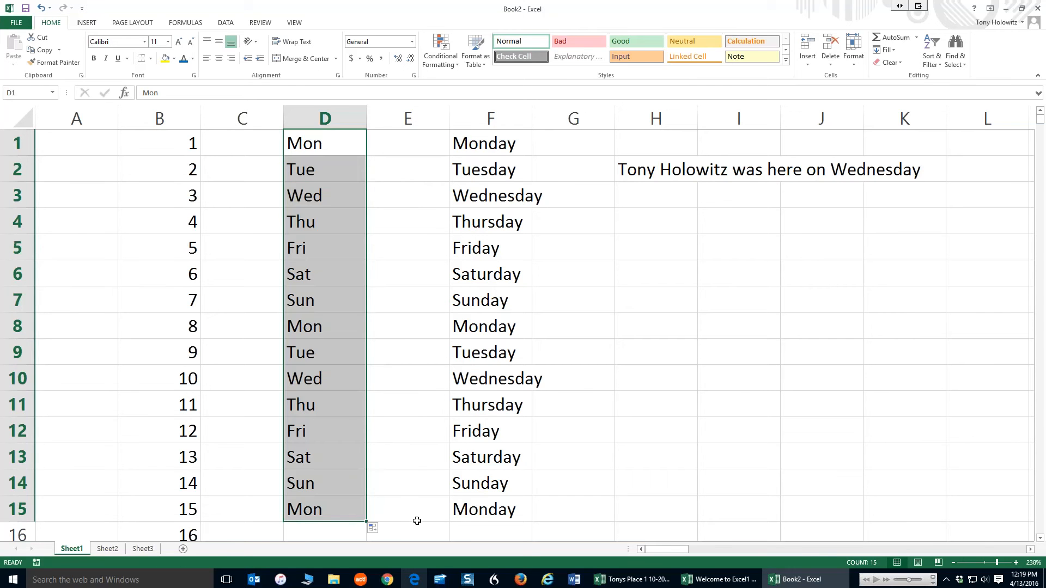
# Enter Jan in A1 and Feb in A2, then autofill the month series down column A to row 14
pyautogui.click(100, 145)
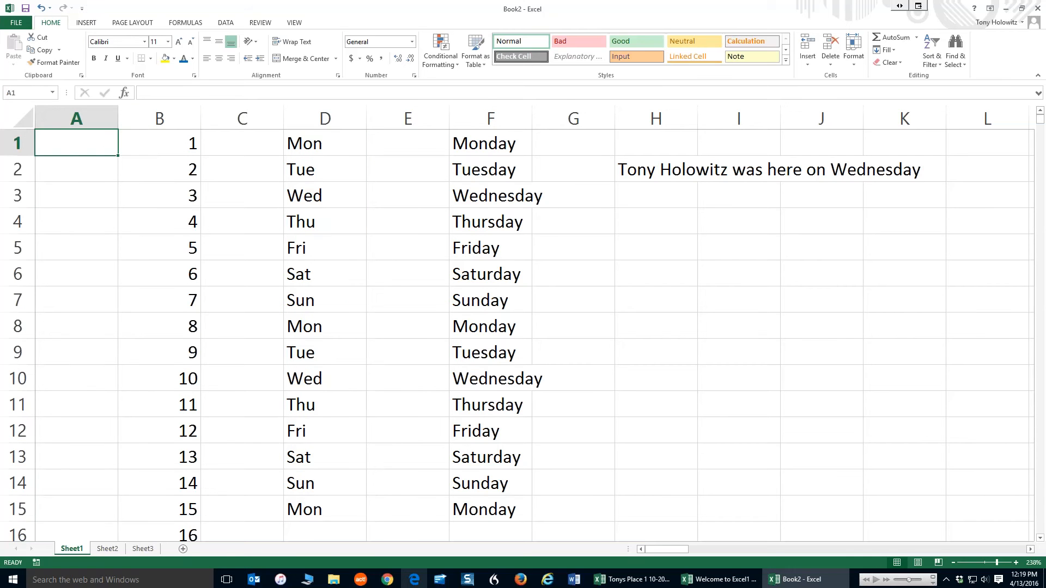
pyautogui.write('Jan')
pyautogui.press('Return')
pyautogui.write('Feb')
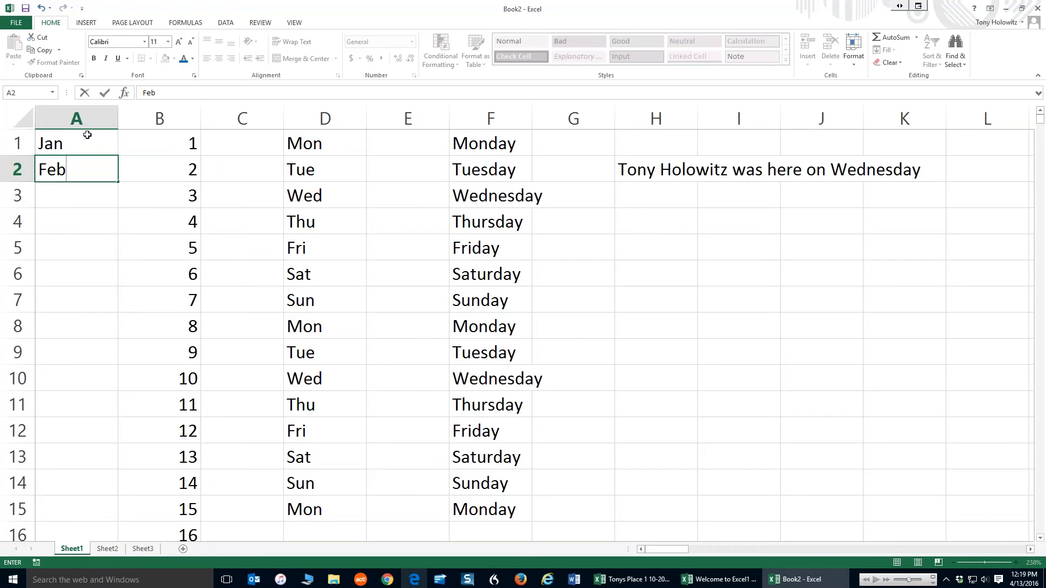
pyautogui.moveTo(86, 143); pyautogui.dragTo(127, 502)
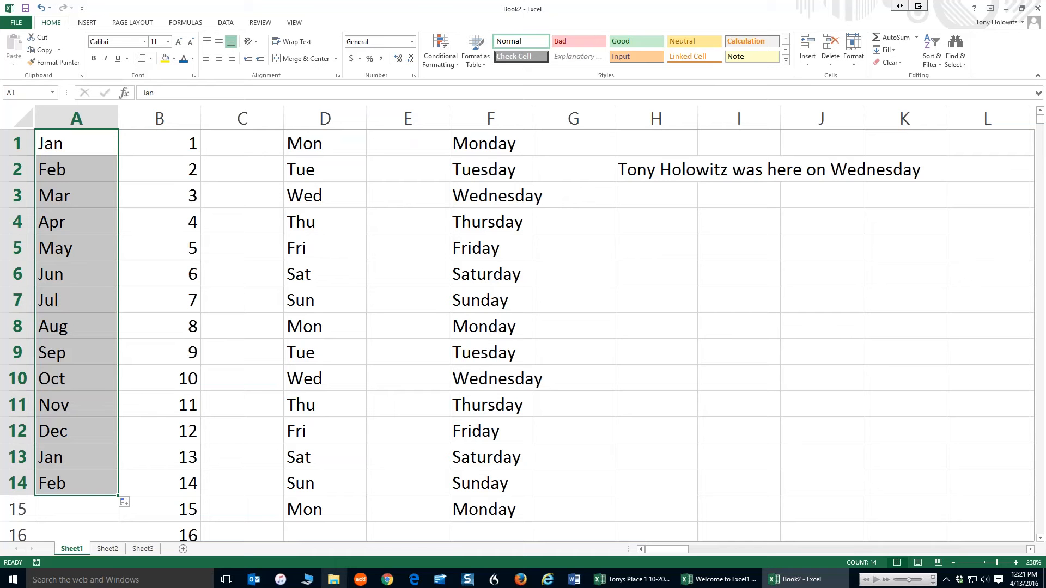
# Look through the other sheets, then rename Sheet1 as Excel Tips
pyautogui.click(107, 550)
pyautogui.click(143, 550)
pyautogui.click(71, 549)
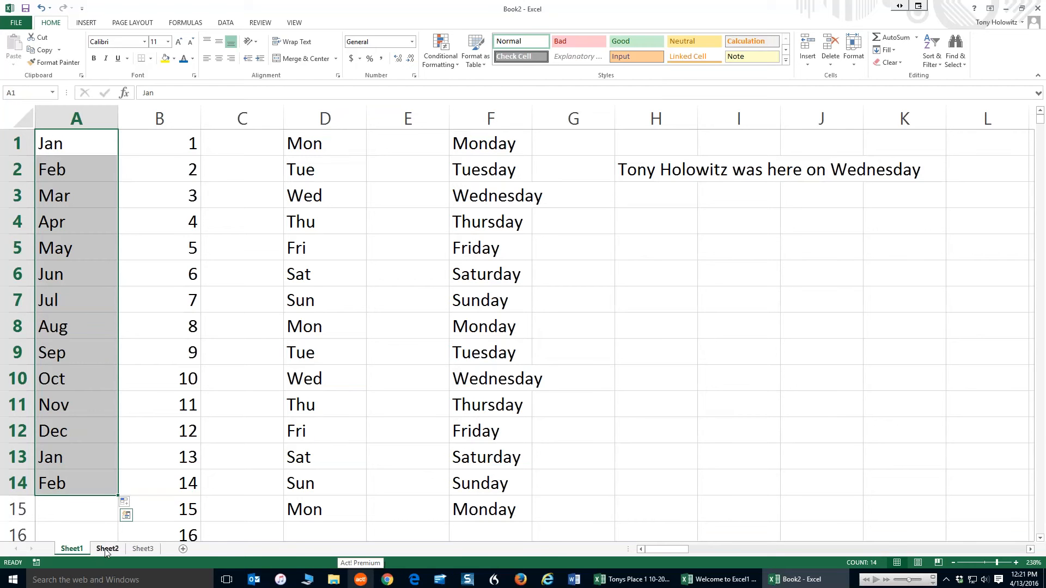
pyautogui.doubleClick(73, 548)
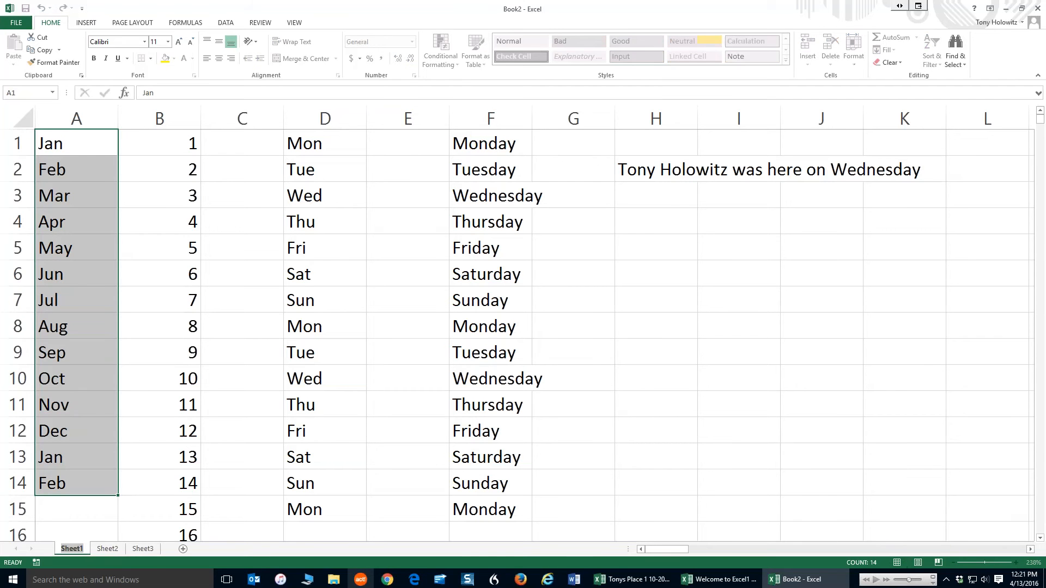
pyautogui.write('Ex')
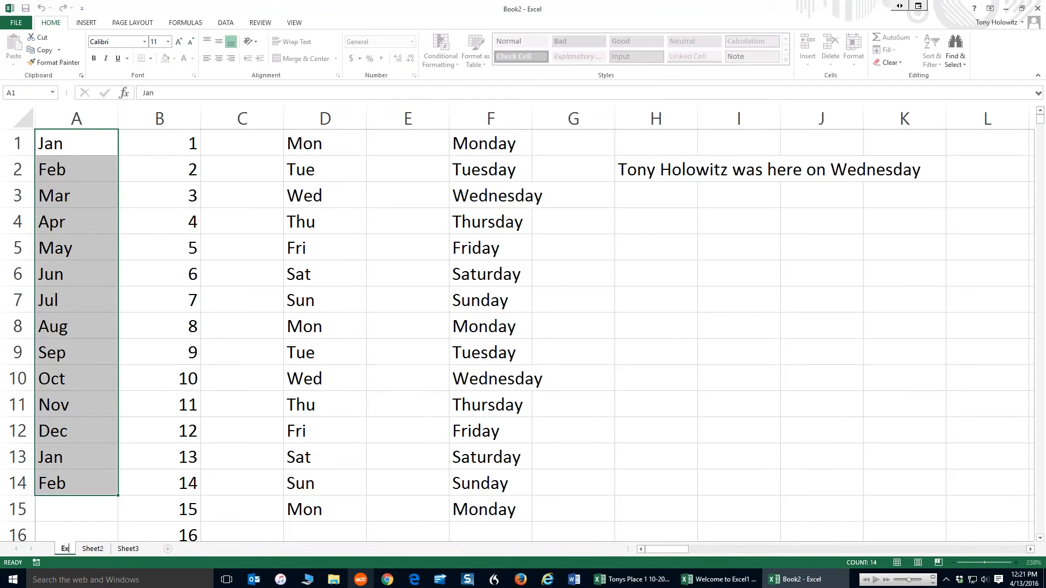
pyautogui.write('cel Ti')
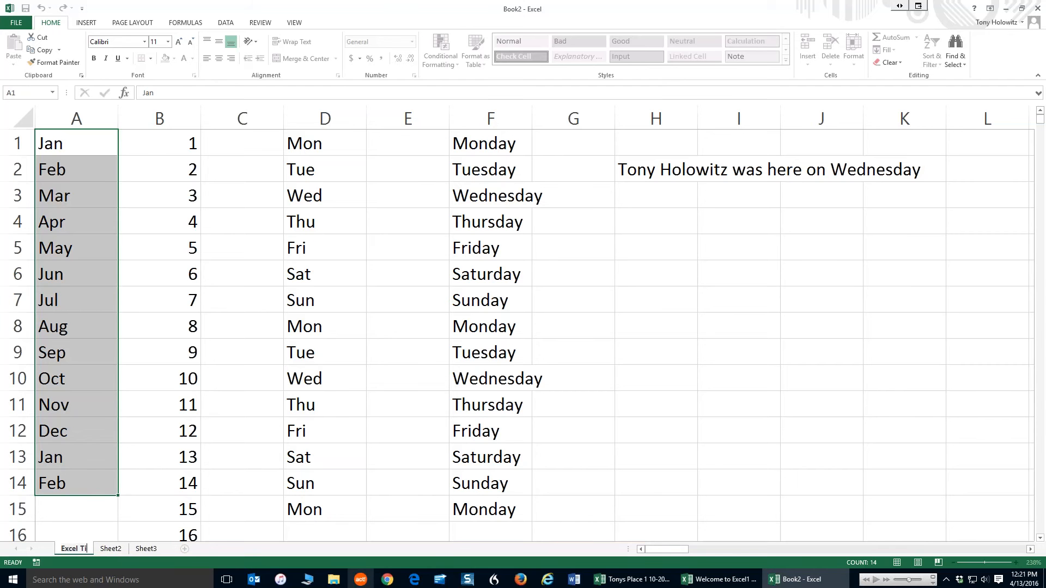
pyautogui.write('ps')
# Rename Sheet3 with the user's first name
pyautogui.click(163, 548)
pyautogui.doubleClick(158, 550)
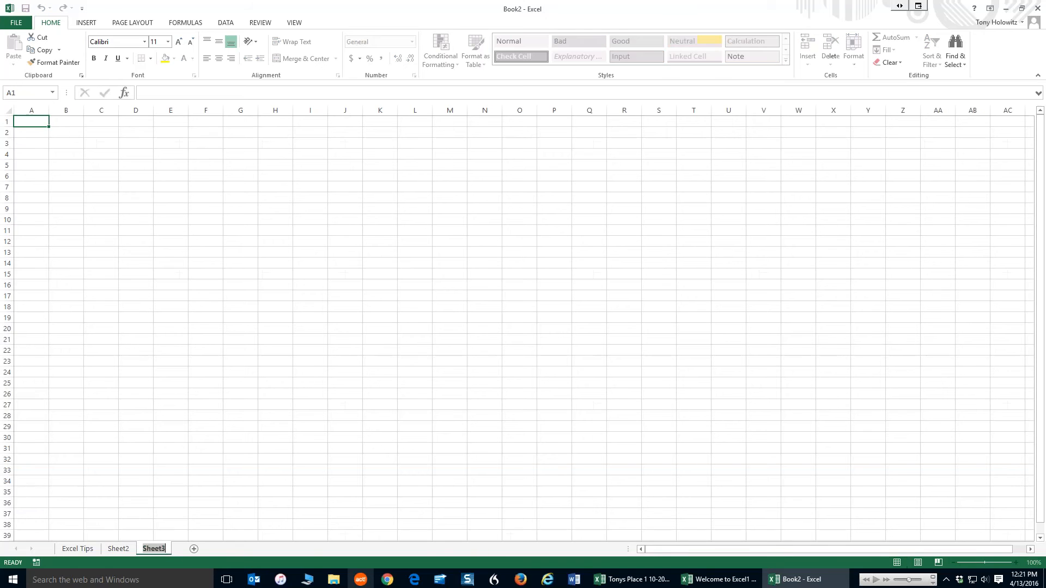
pyautogui.write('Tony')
pyautogui.click(105, 462)
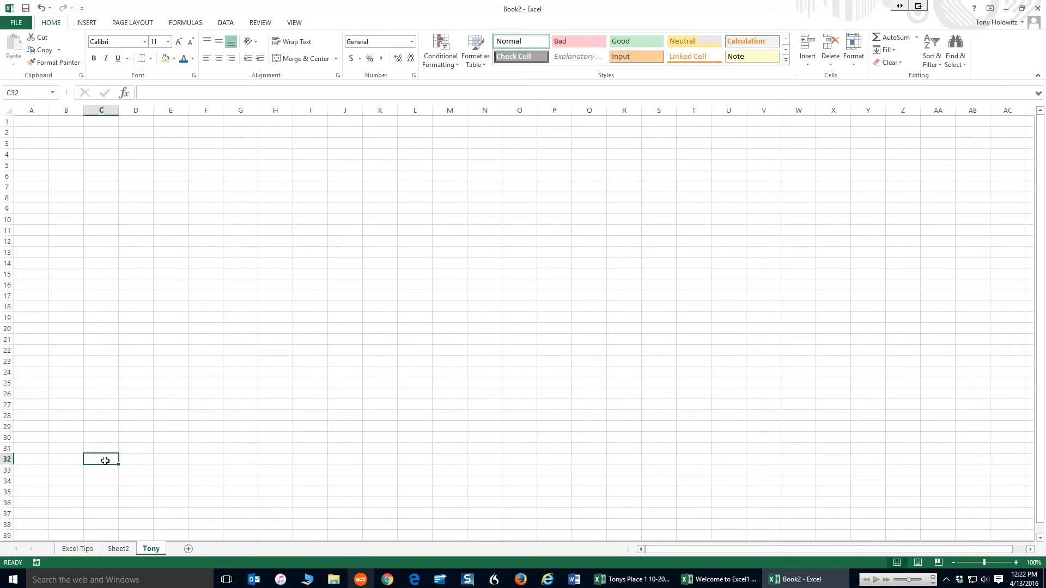
# Move the renamed third sheet to the front of the workbook, before Excel Tips
pyautogui.click(73, 550)
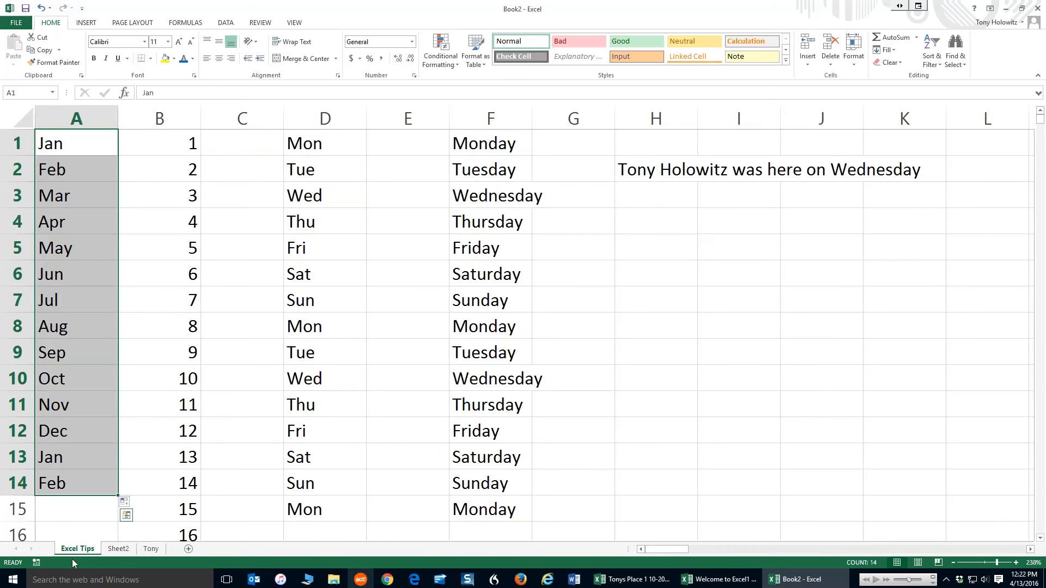
pyautogui.click(152, 549)
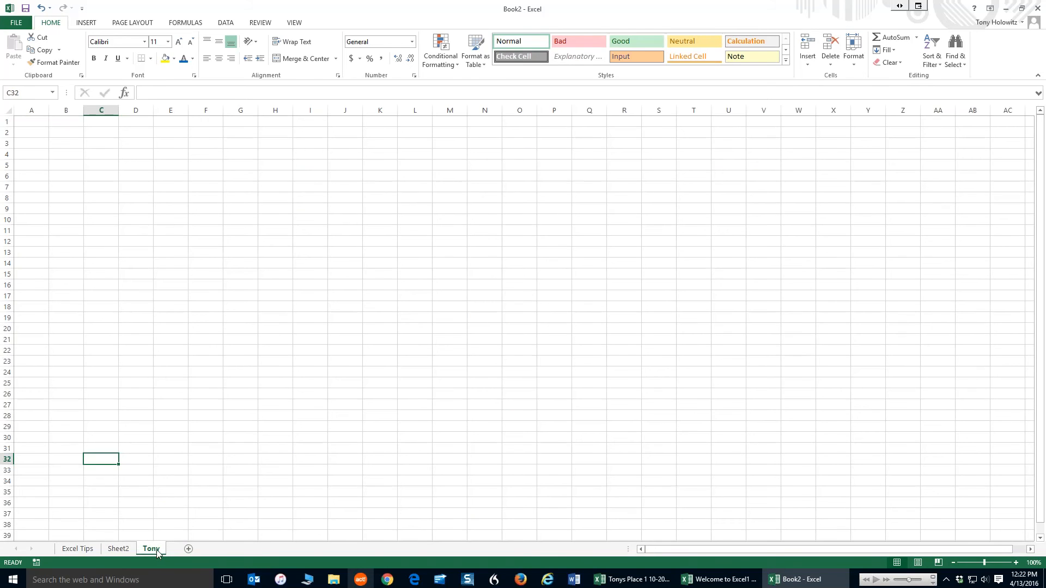
pyautogui.moveTo(154, 552); pyautogui.dragTo(56, 547)
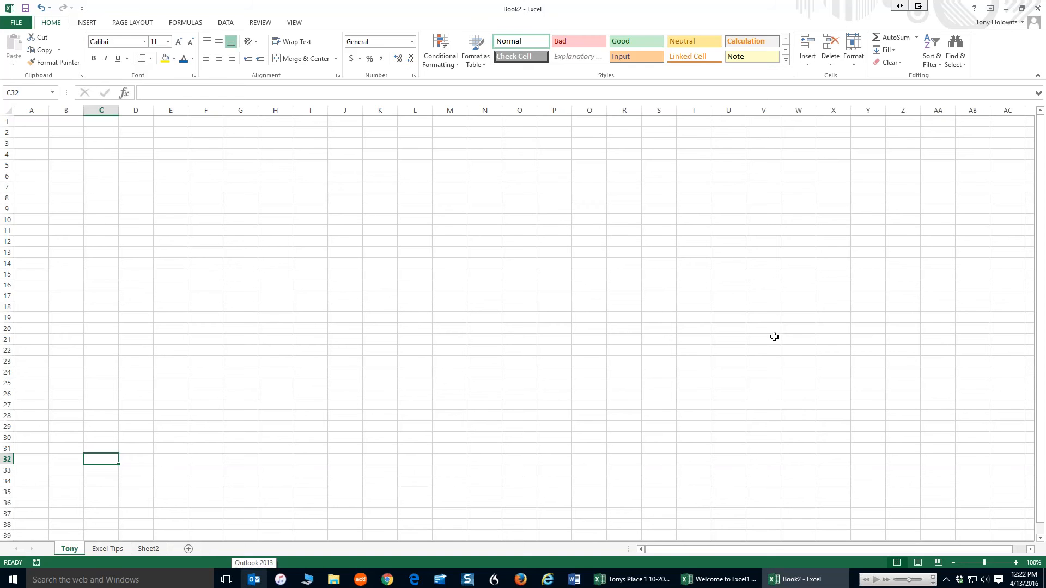
# Switch to the Tonys Place 1 10-2014 workbook's HR sheet and enter an employee's full name in A2 under Name
pyautogui.click(638, 579)
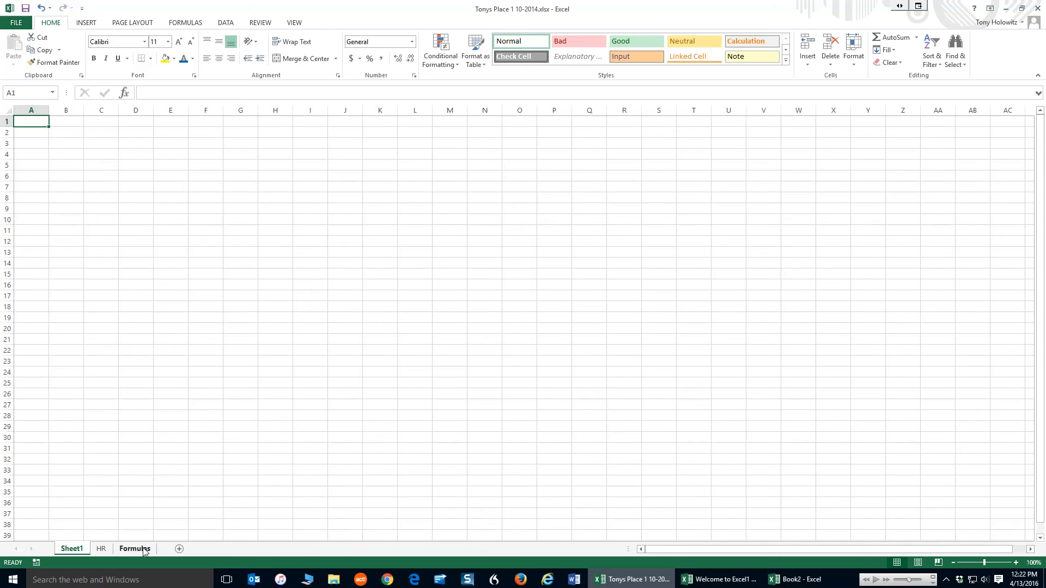
pyautogui.click(100, 549)
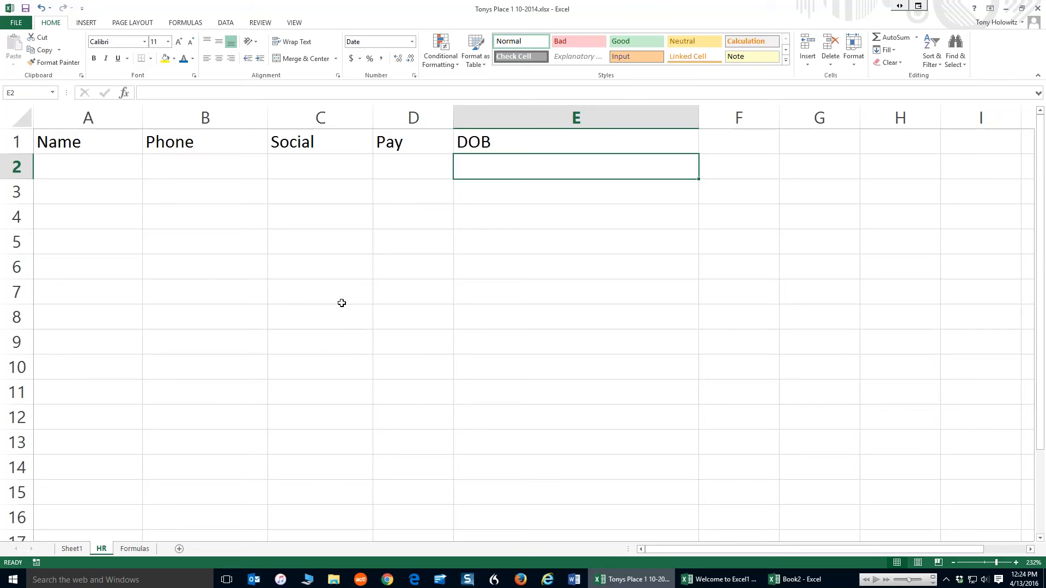
pyautogui.click(91, 165)
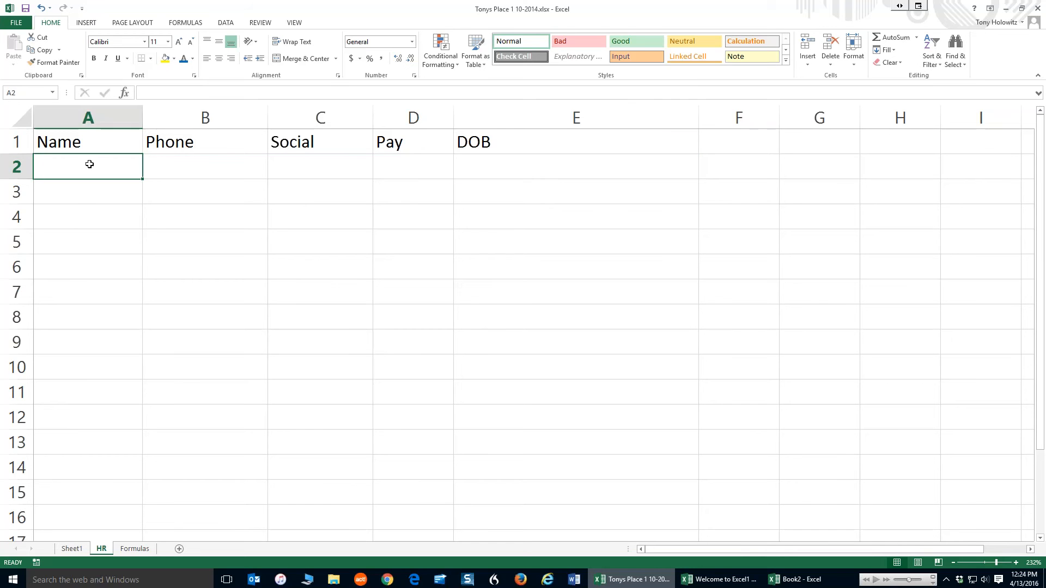
pyautogui.write('J')
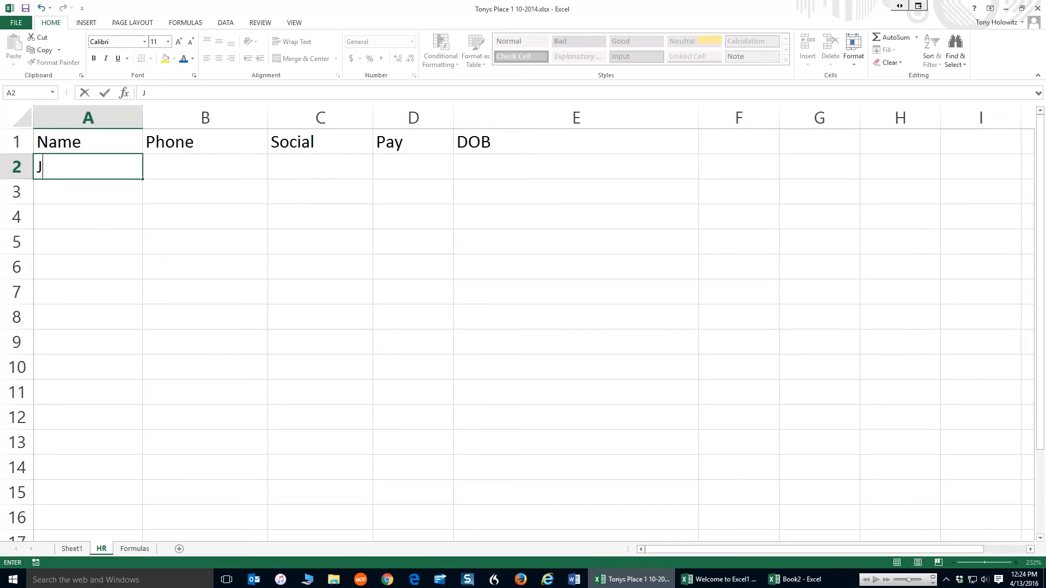
pyautogui.write('ohn Smith')
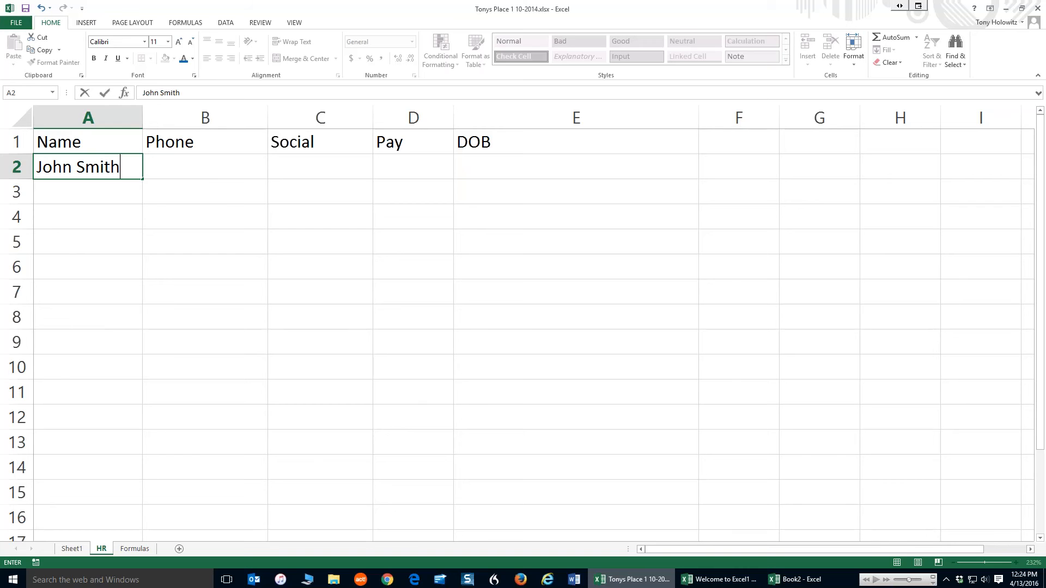
pyautogui.press('Return')
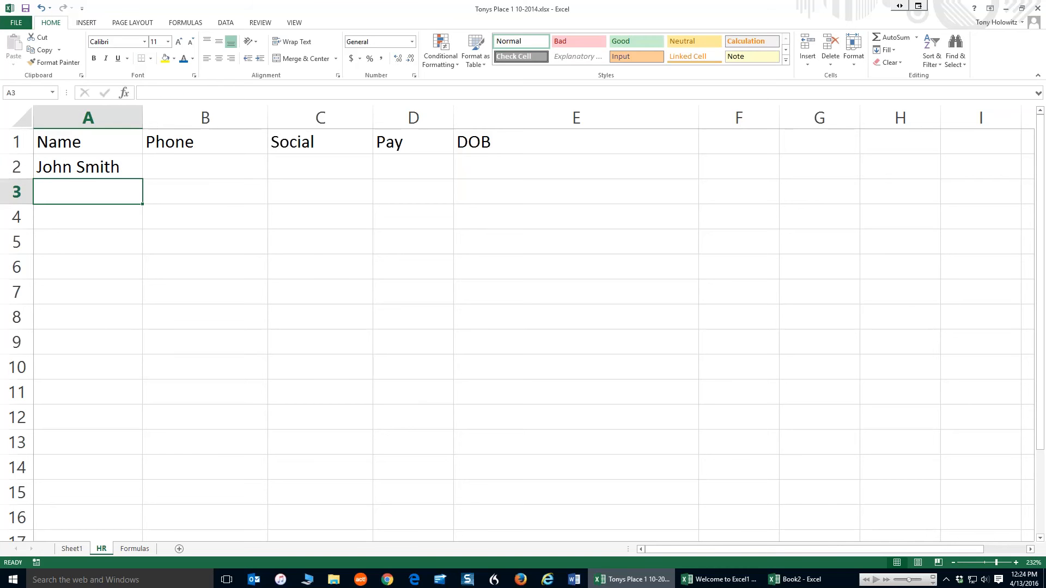
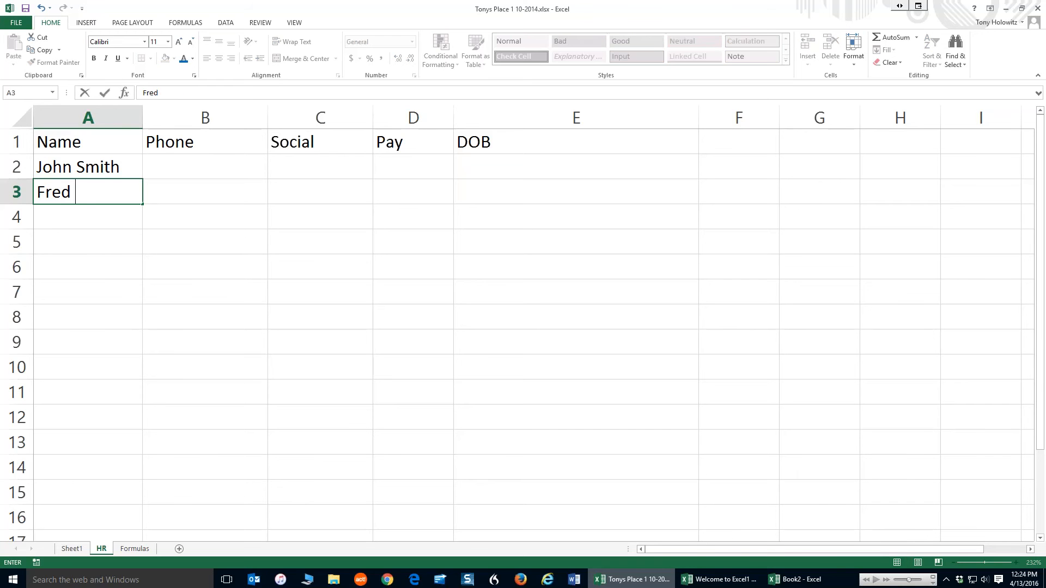
# Enter two more employees' full names in A3 and A4
pyautogui.press('Return')
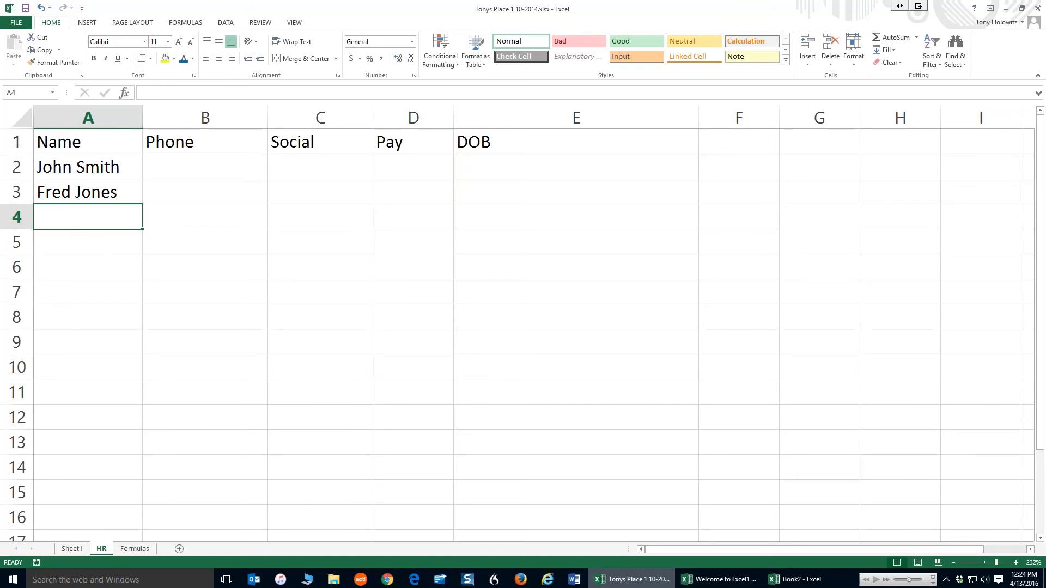
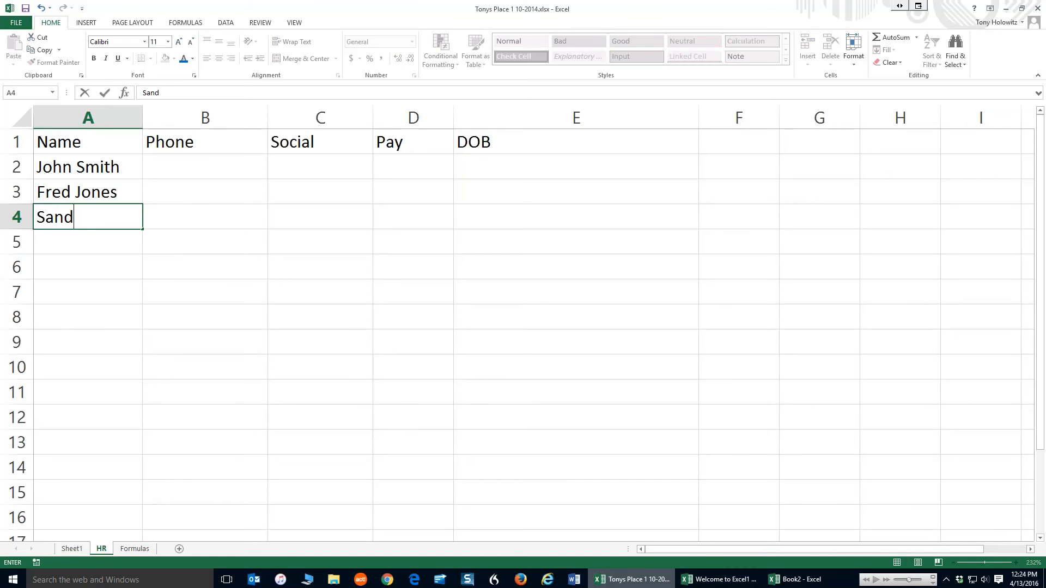
pyautogui.press('Return')
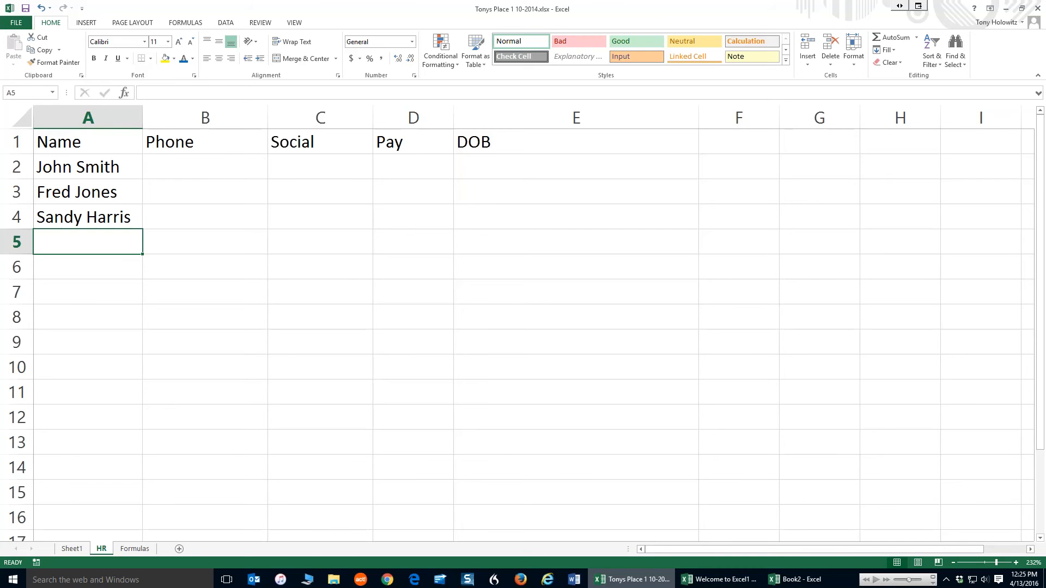
# Repeat the first employee's name in A5 by accepting AutoComplete after its first letter
pyautogui.write('j')
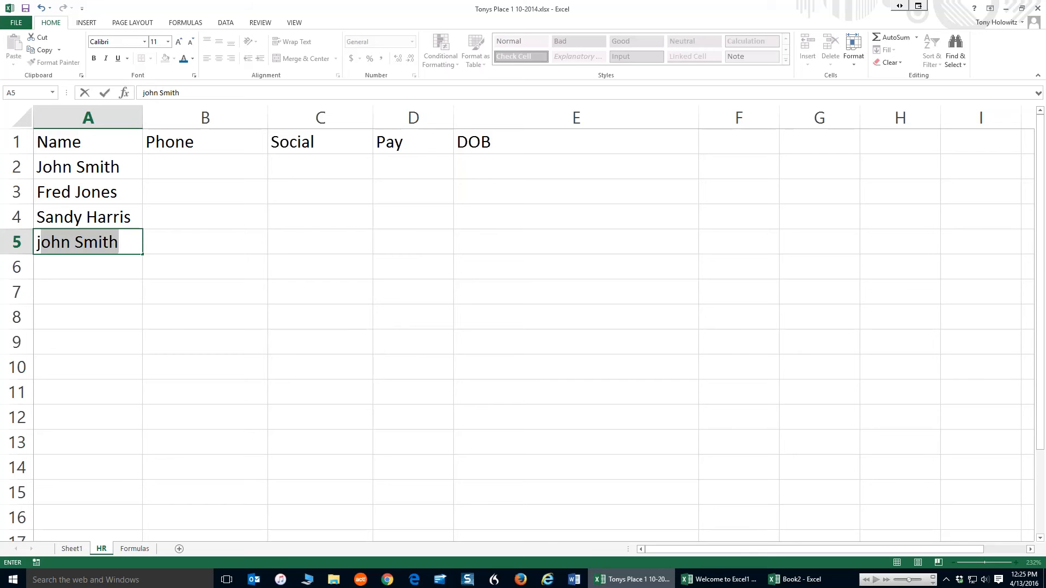
pyautogui.press('Return')
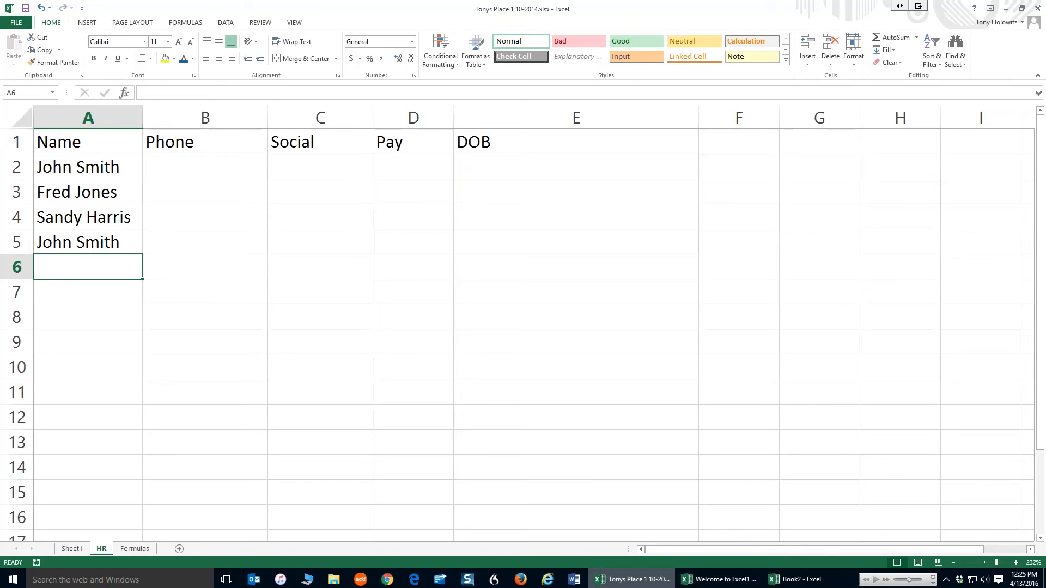
pyautogui.click(82, 246)
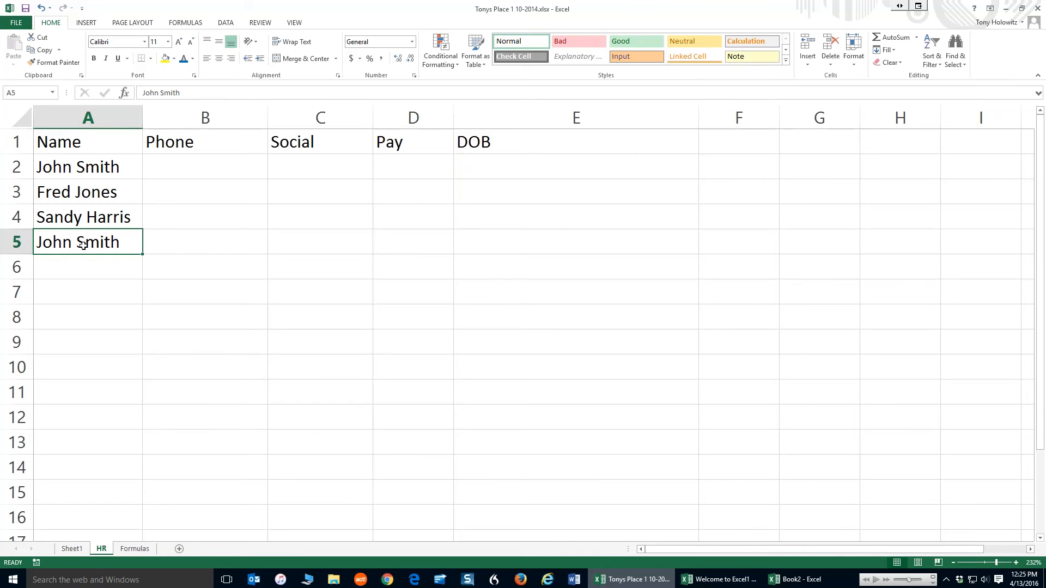
# Clear A5 and enter a different employee's full name there, overriding the AutoComplete suggestion
pyautogui.press('Delete')
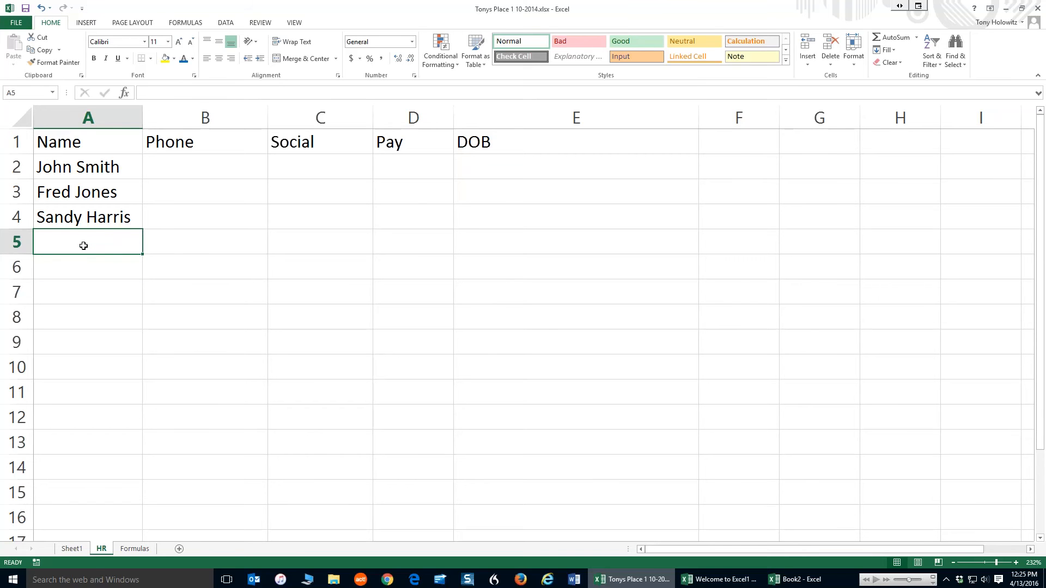
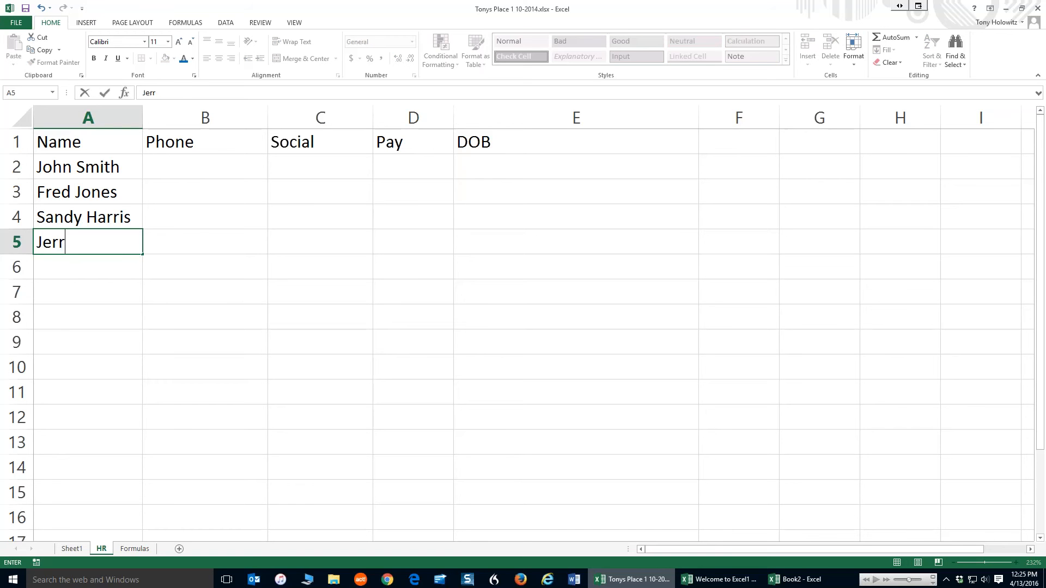
pyautogui.press('Return')
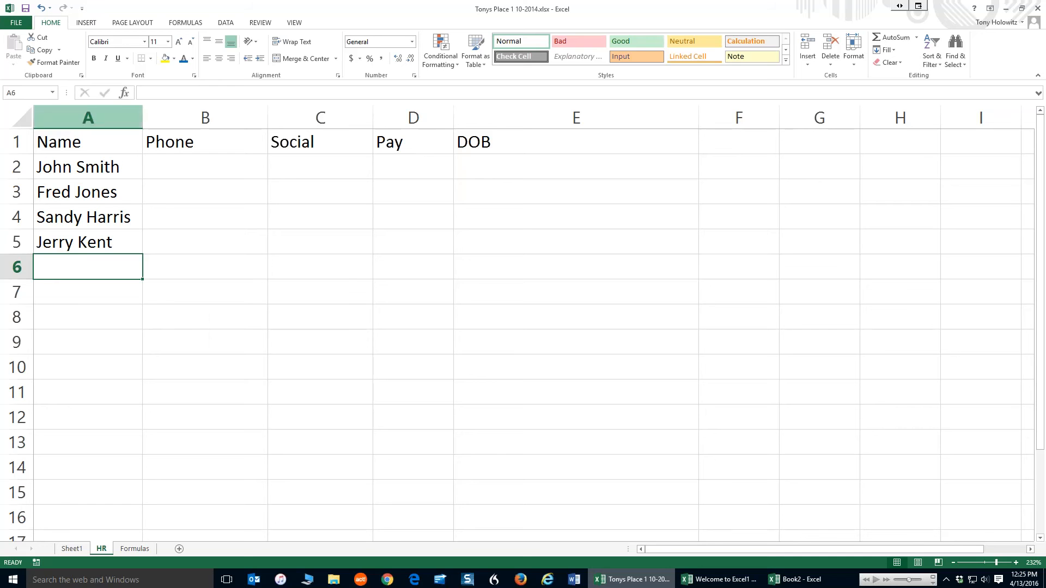
# Enter the first employee's phone number in B2 under Phone
pyautogui.click(179, 165)
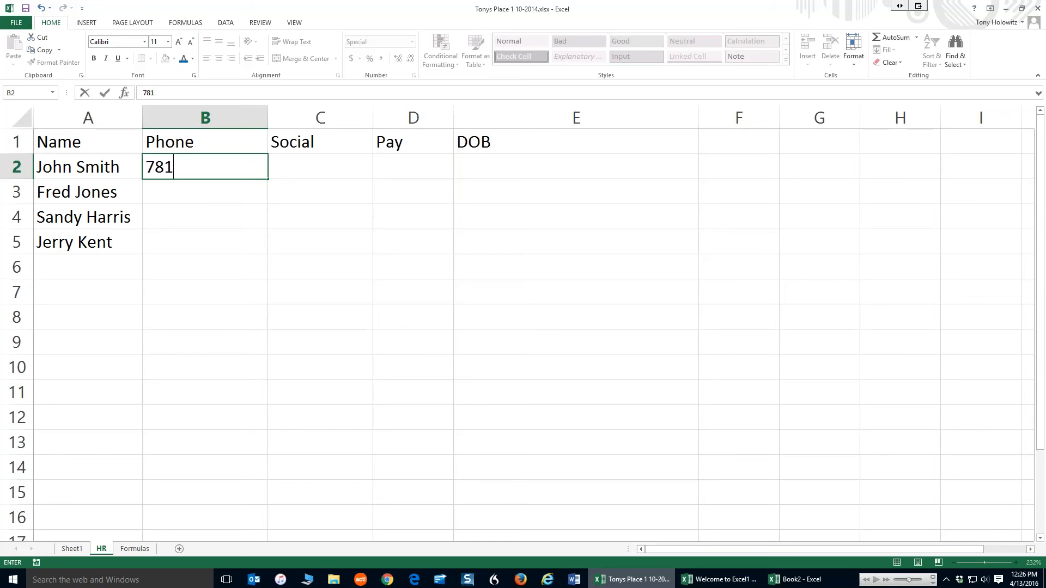
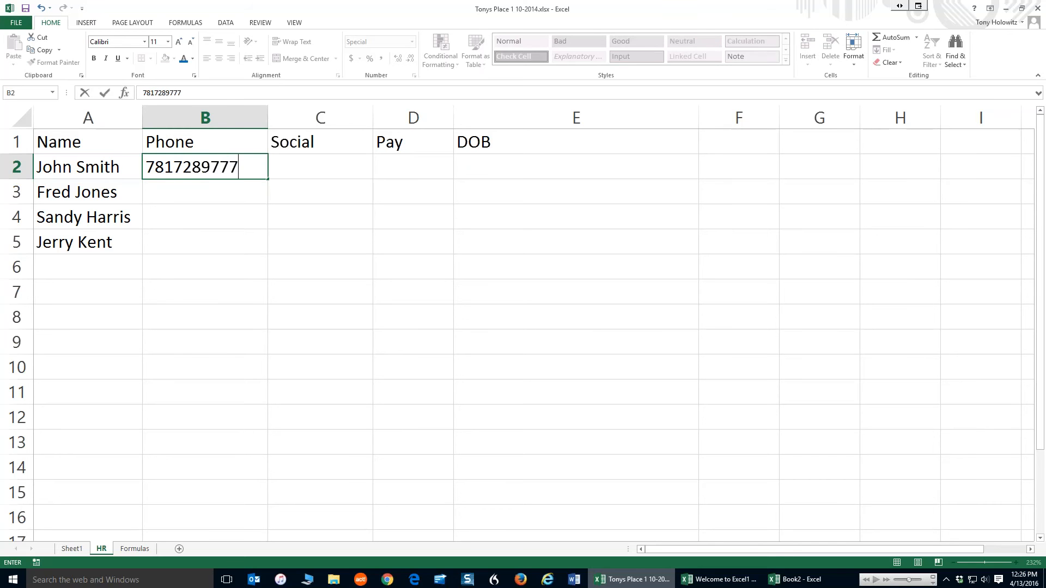
pyautogui.press('Tab')
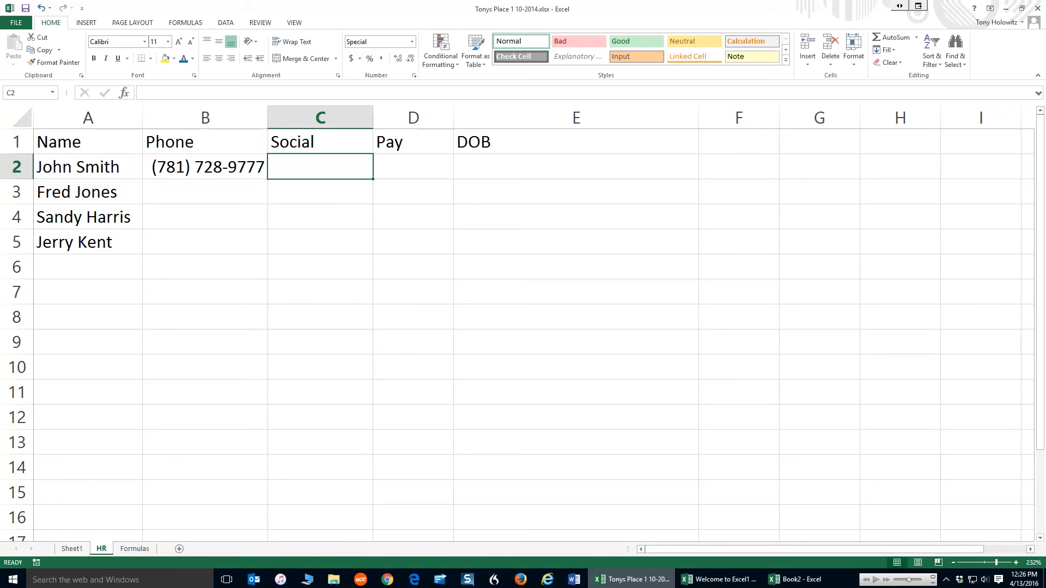
# Enter the first employee's Social Security number in C2 under Social
pyautogui.press('F2')
pyautogui.write('12')
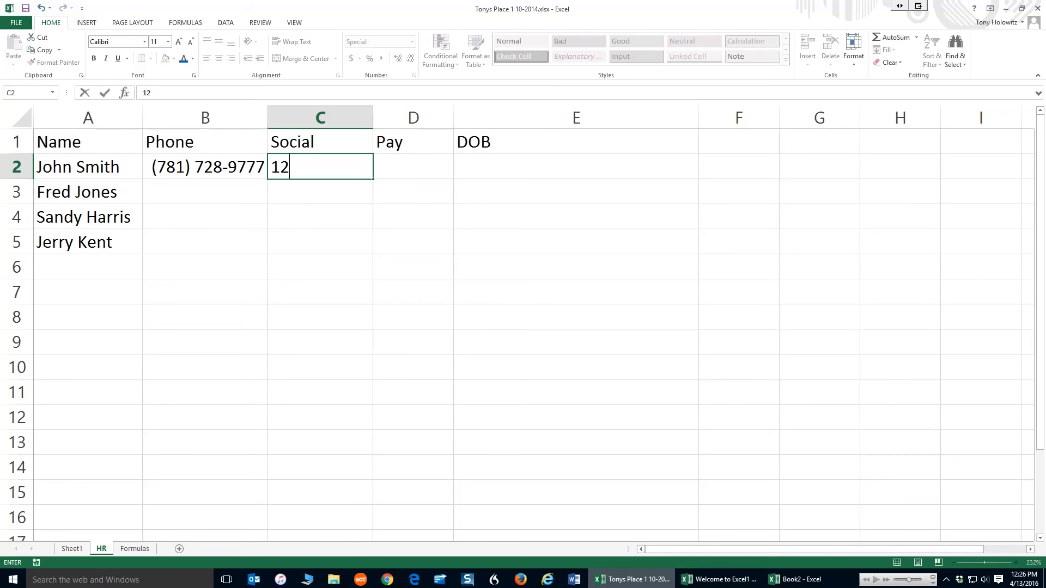
pyautogui.write('3456789')
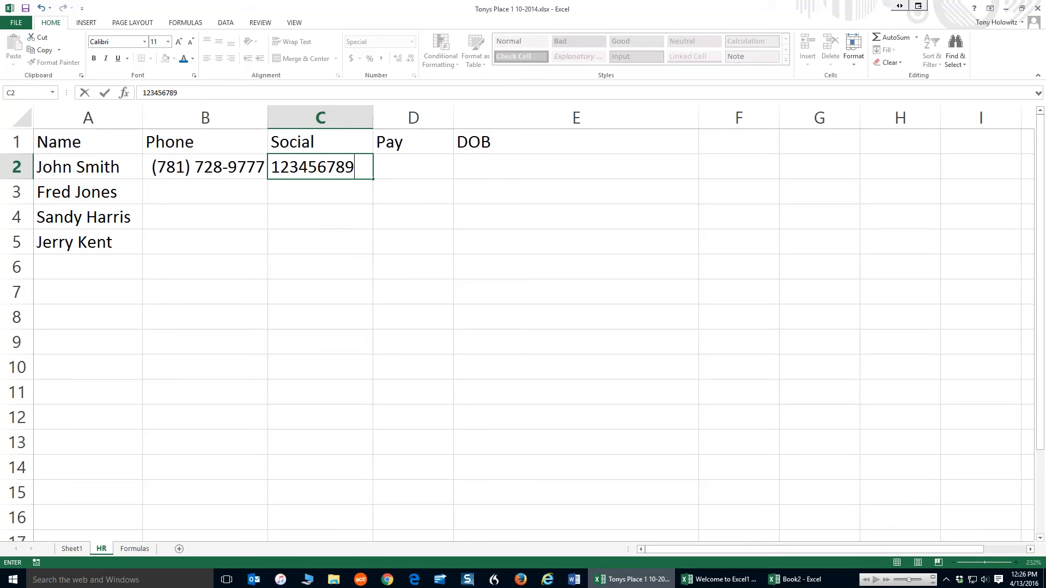
pyautogui.press('Tab')
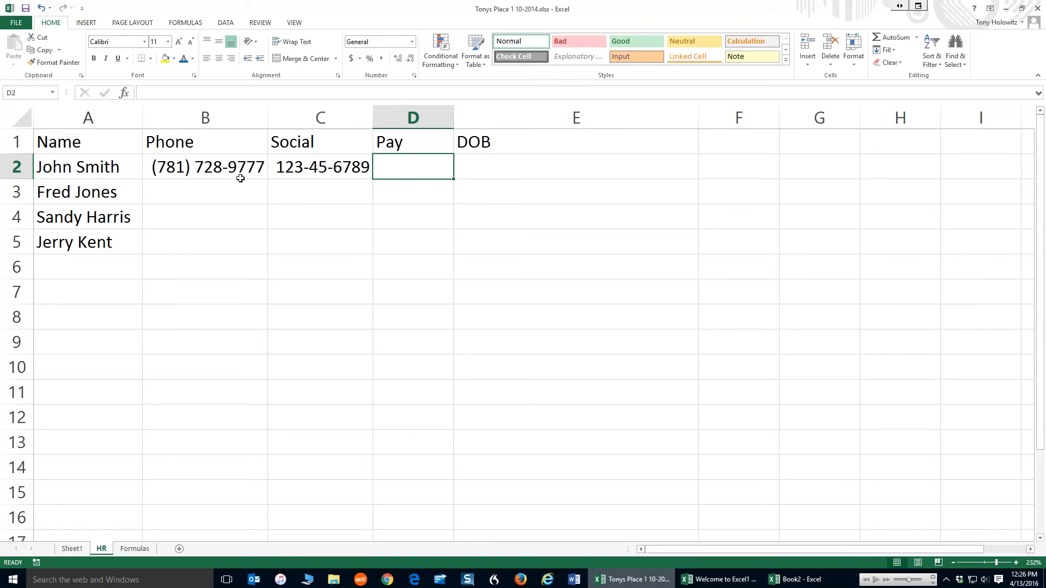
# Check the stored phone and Social values, and enter the first employee's phone number unformatted in F2
pyautogui.click(219, 166)
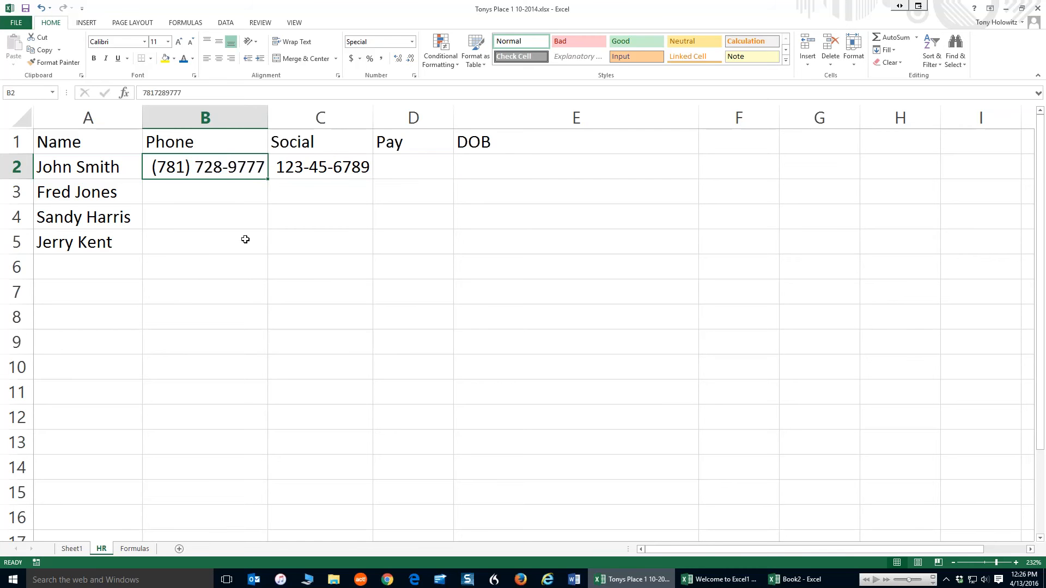
pyautogui.click(336, 168)
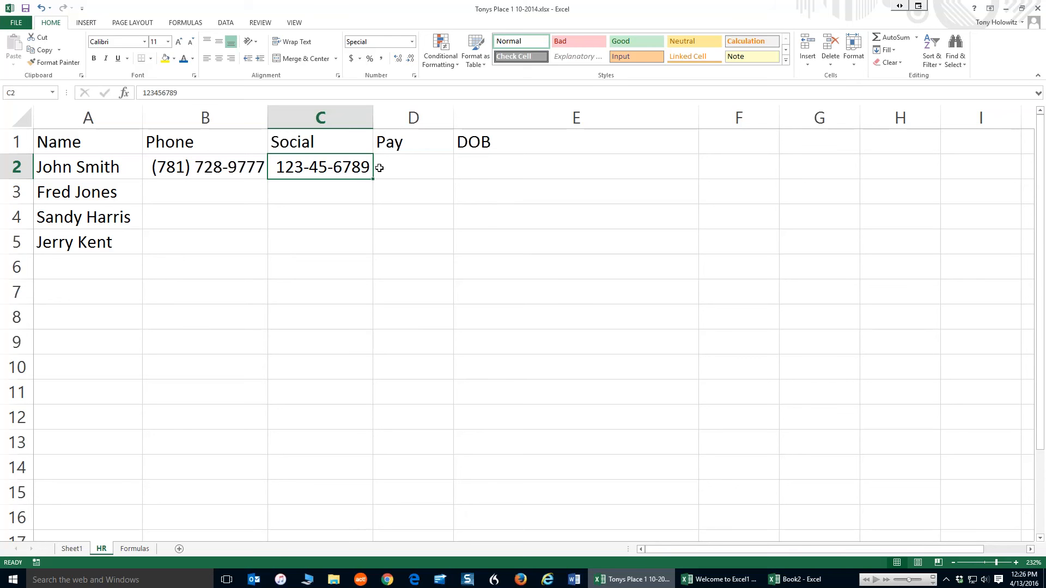
pyautogui.click(722, 172)
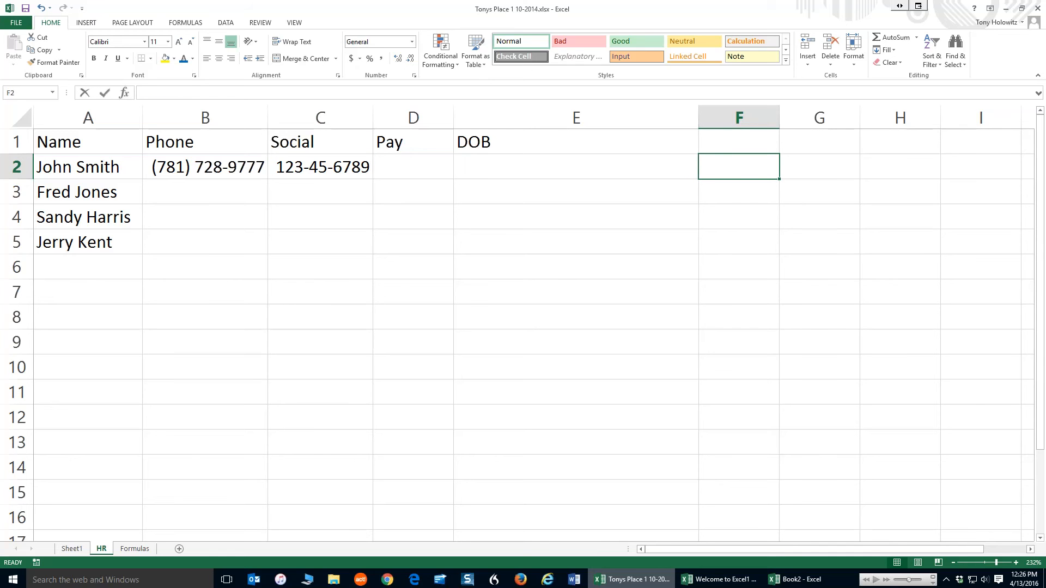
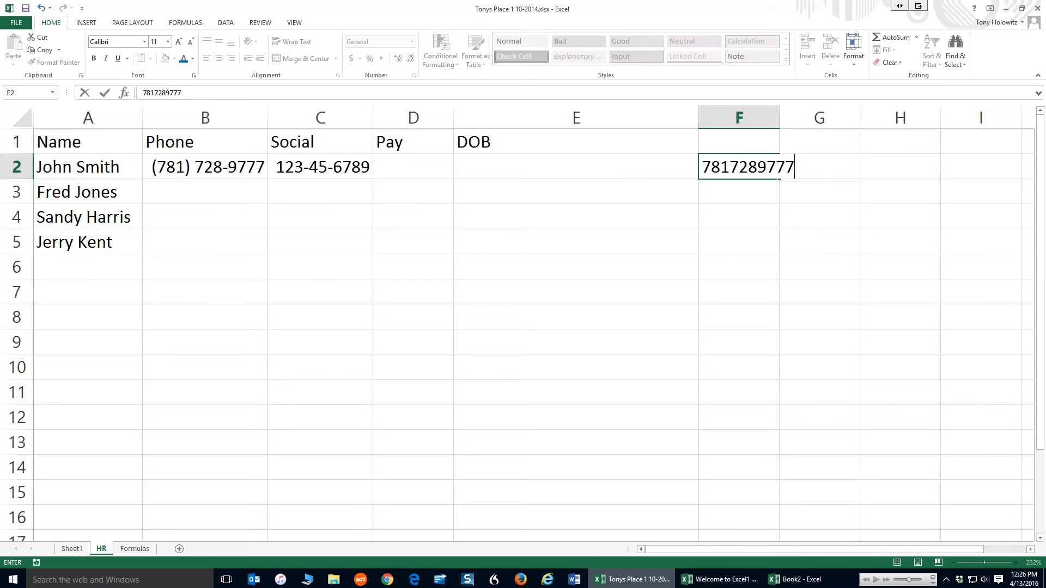
pyautogui.press('Return')
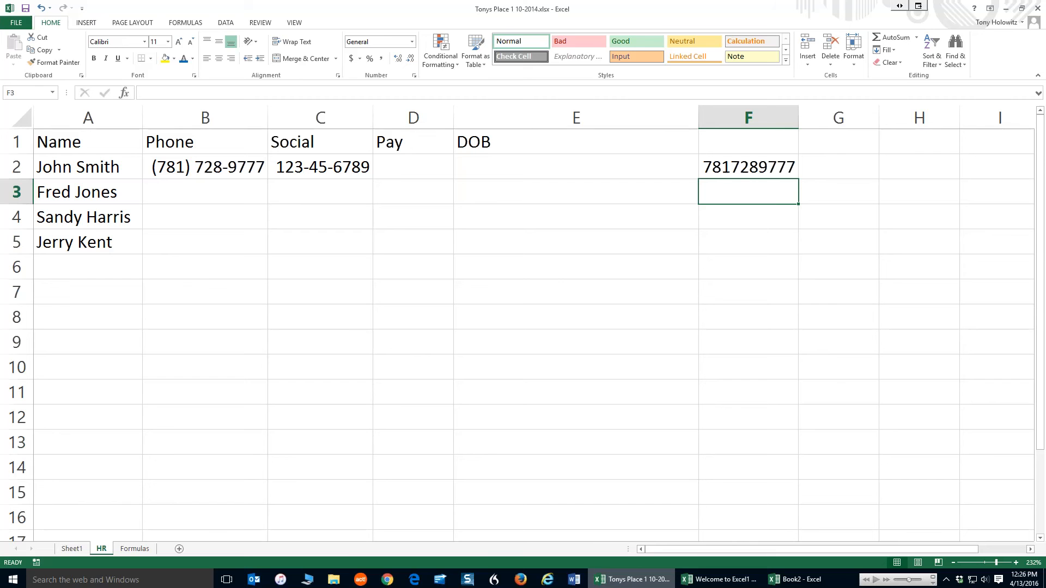
# Format F2 with the Special category's Phone Number type
pyautogui.click(738, 169)
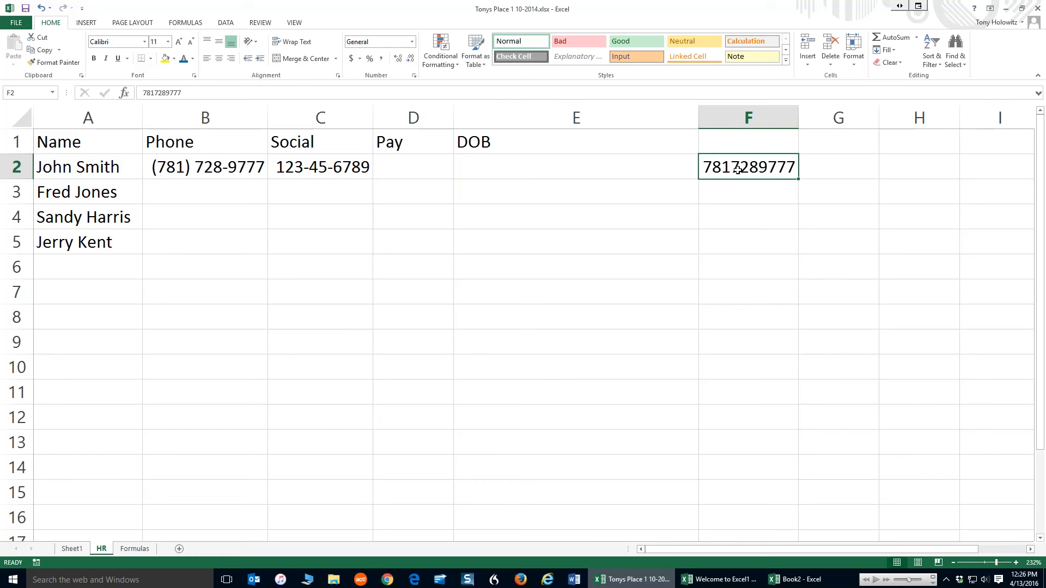
pyautogui.rightClick(738, 171)
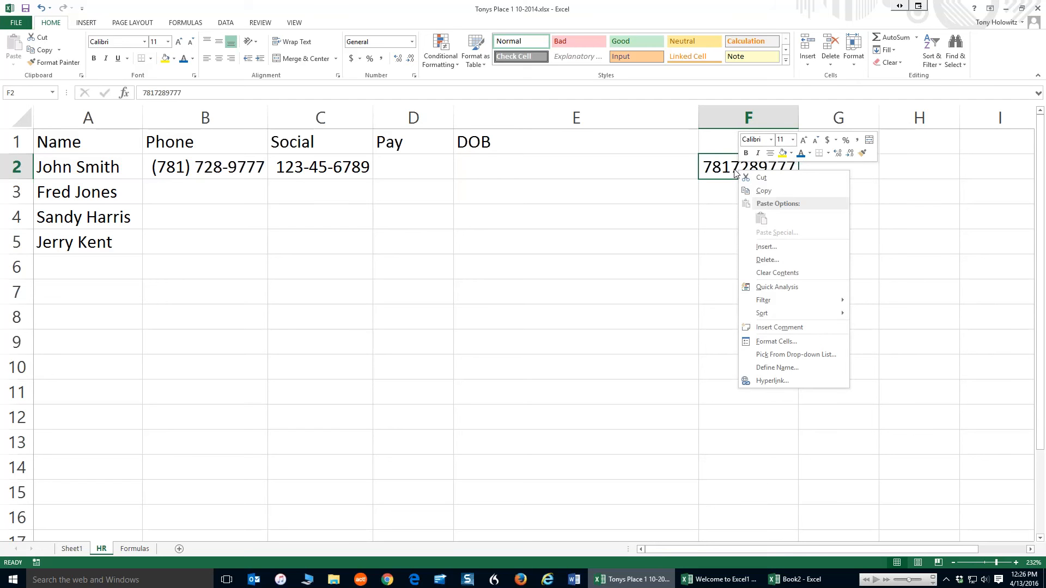
pyautogui.click(776, 342)
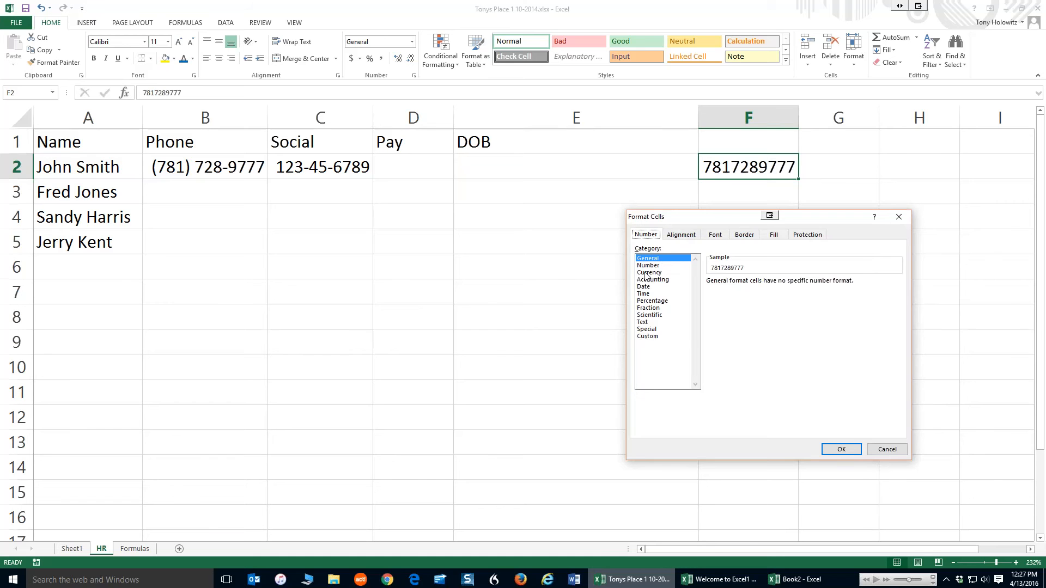
pyautogui.click(646, 330)
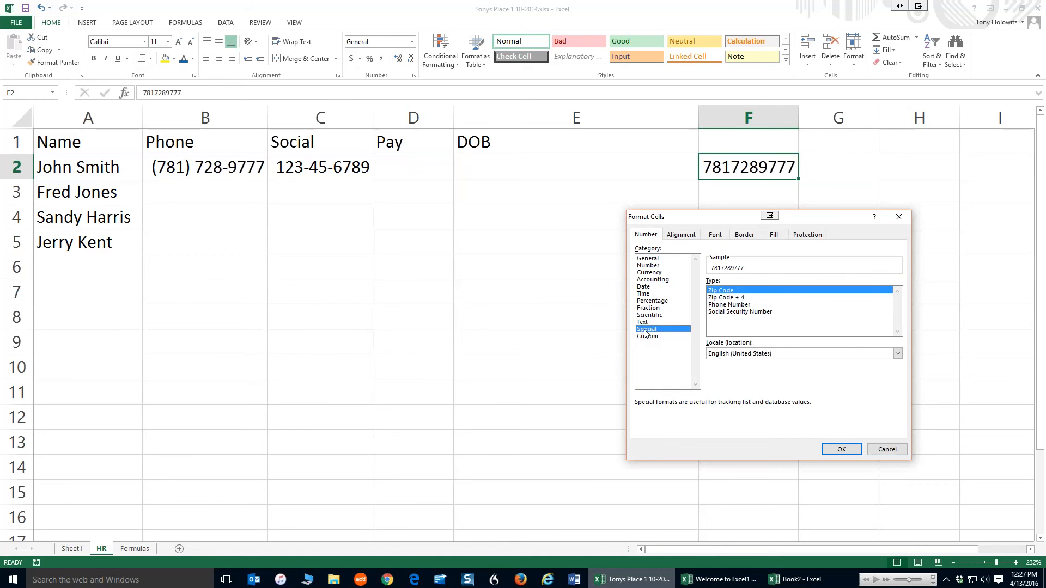
pyautogui.click(728, 305)
pyautogui.click(842, 449)
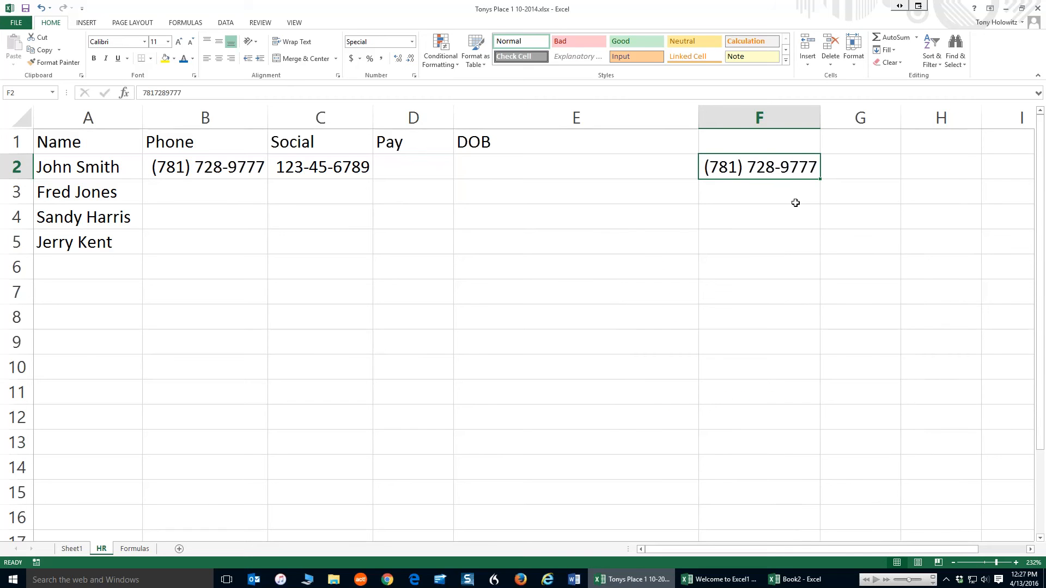
# Enter another employee's phone number unformatted in F3
pyautogui.click(738, 202)
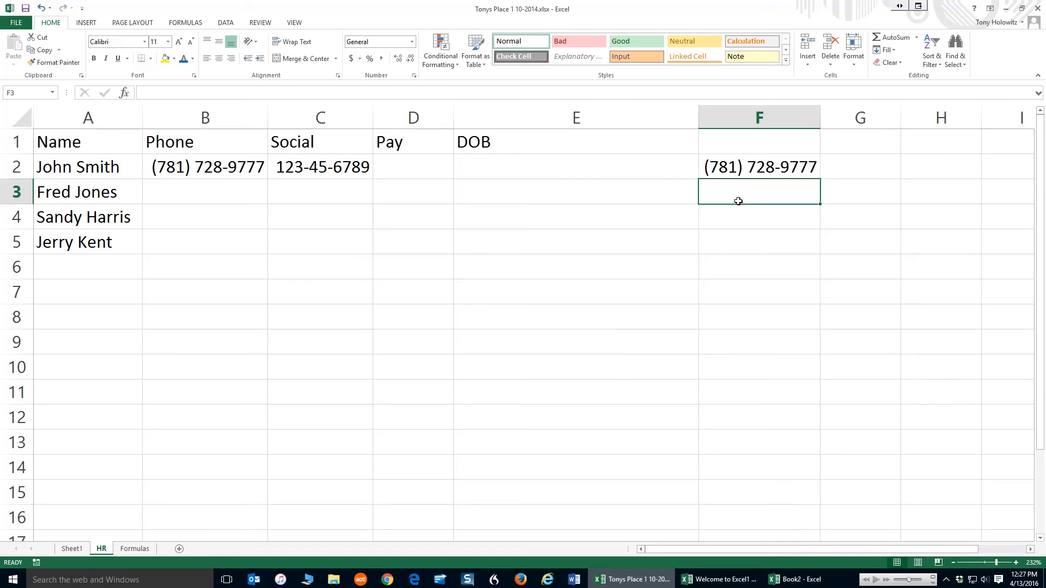
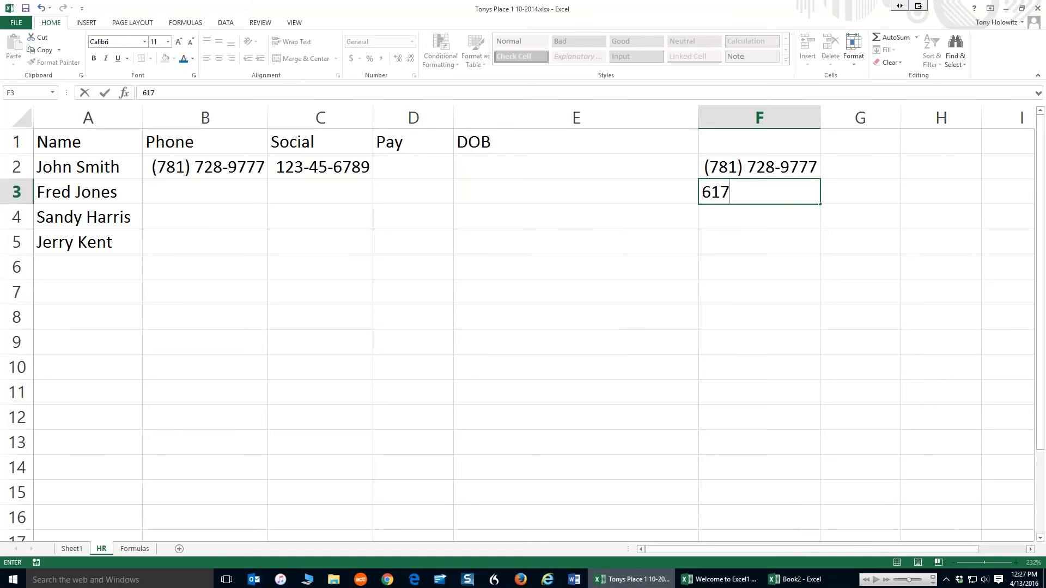
pyautogui.hotkey('ctrl', 'Return')
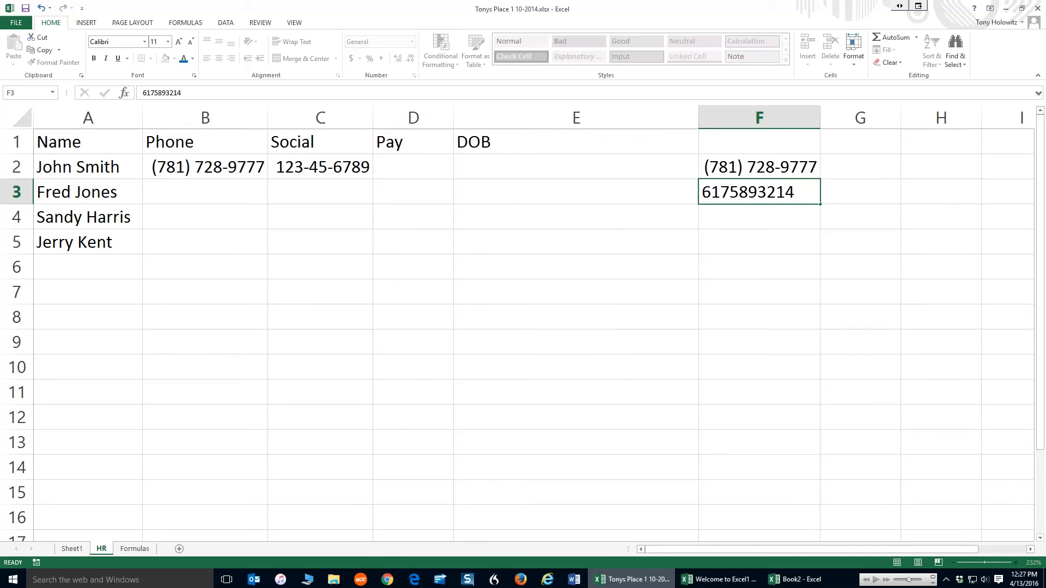
pyautogui.press('Return')
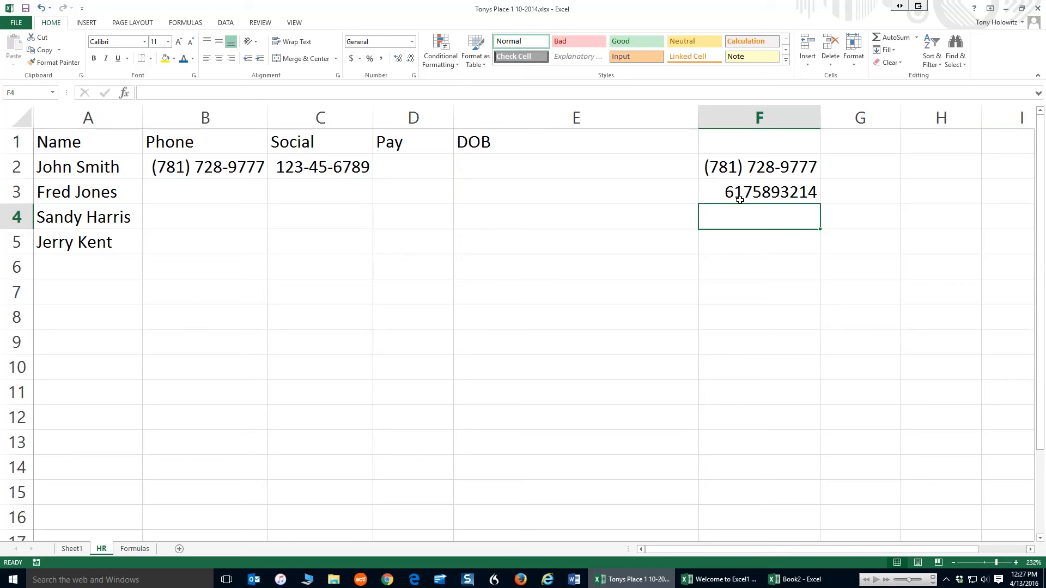
pyautogui.click(760, 169)
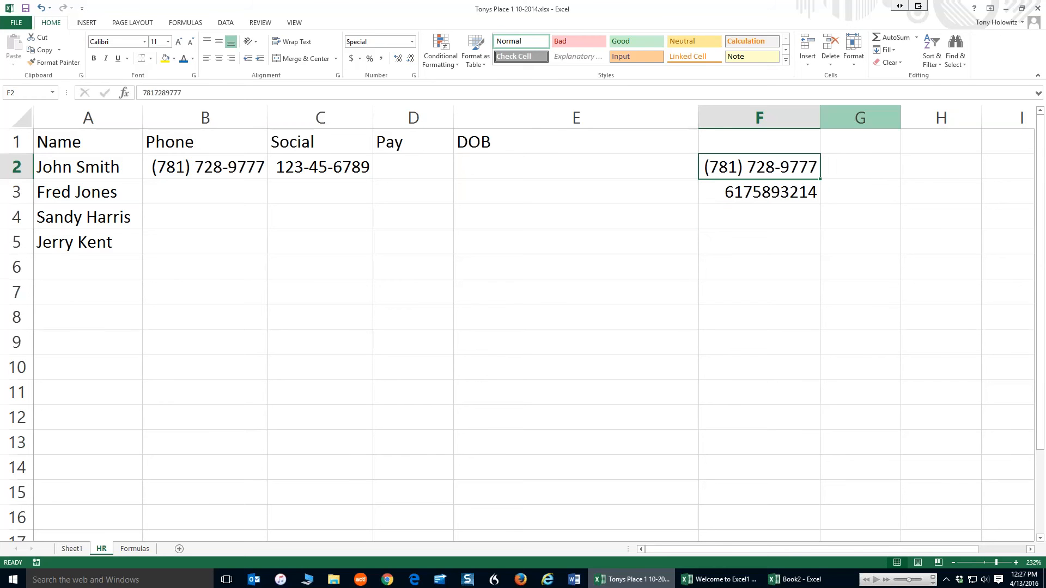
pyautogui.click(860, 118)
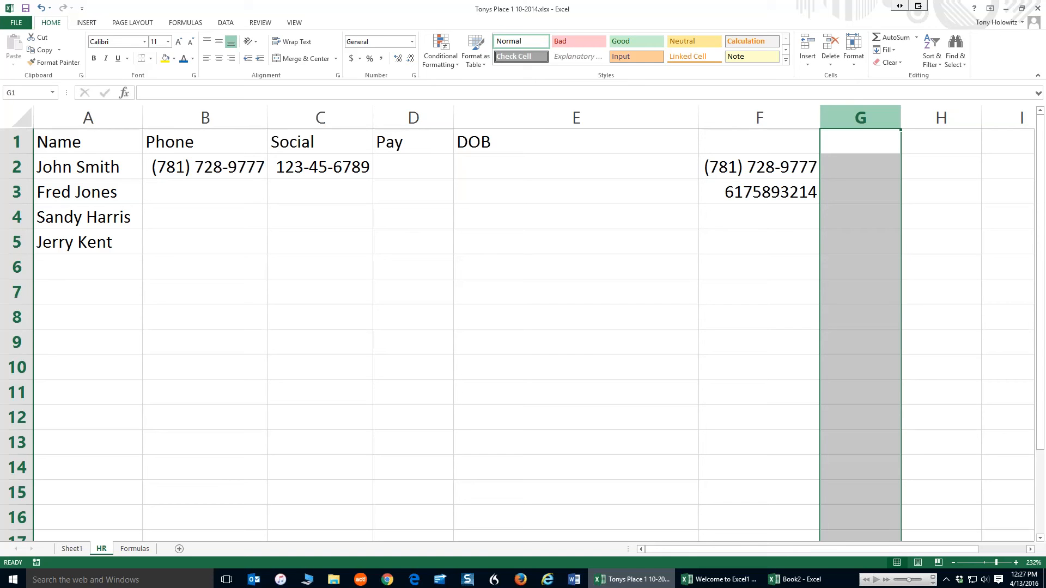
pyautogui.click(857, 167)
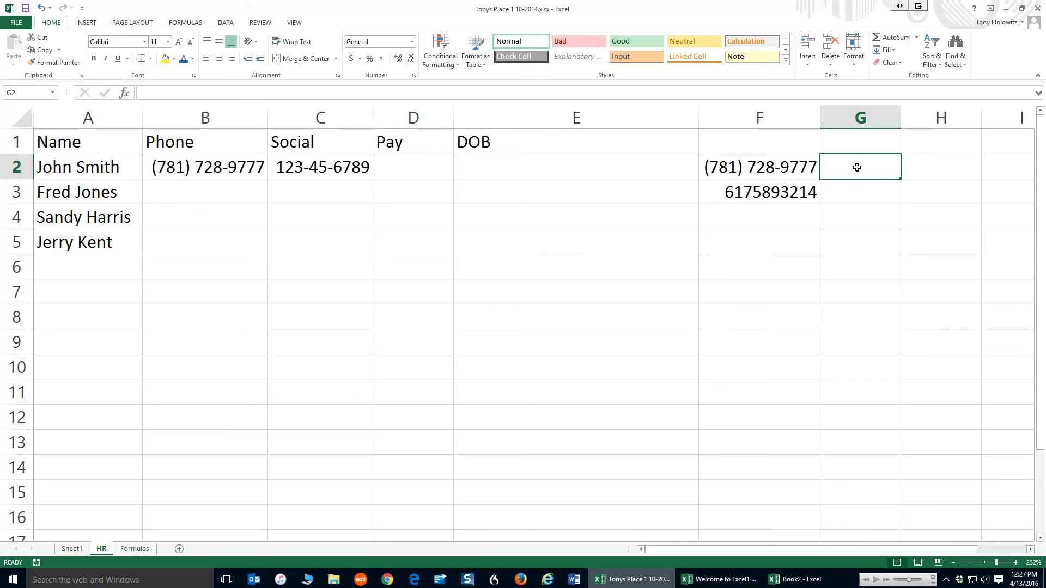
pyautogui.write('123456789')
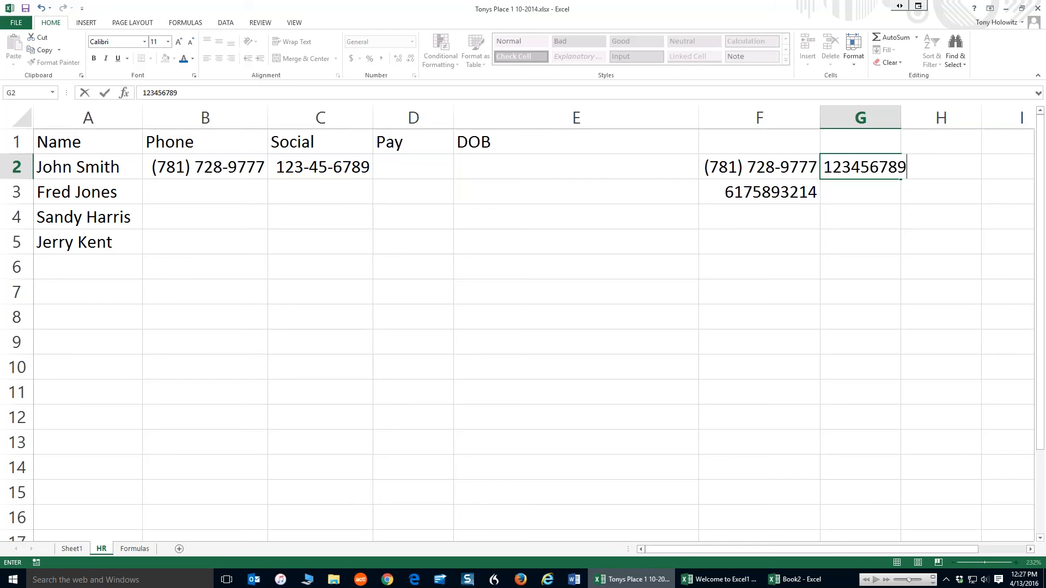
pyautogui.click(39, 10)
# Format the whole column G with the Special category's Social Security Number type
pyautogui.click(852, 117)
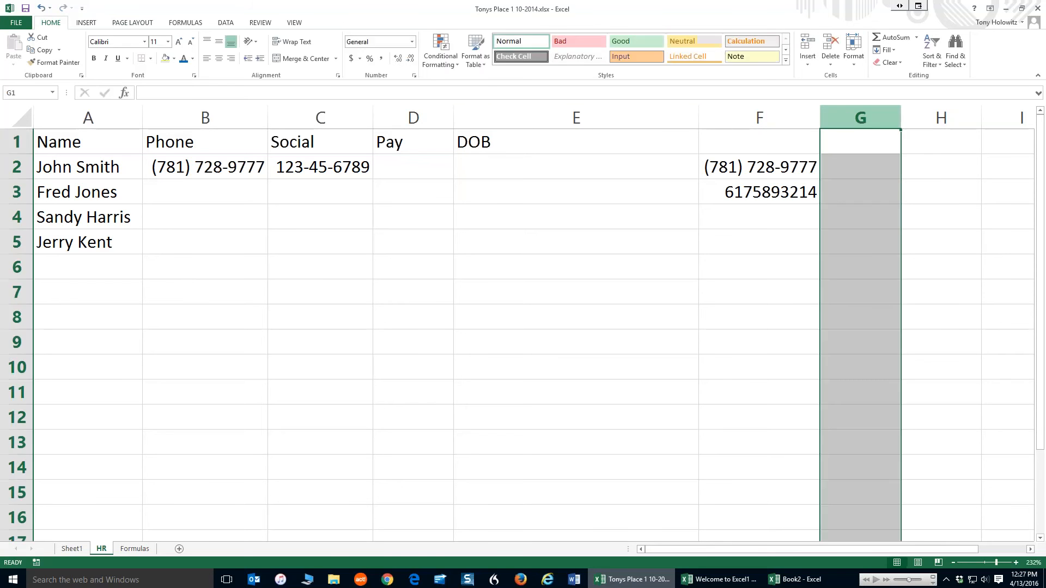
pyautogui.rightClick(859, 151)
pyautogui.click(894, 266)
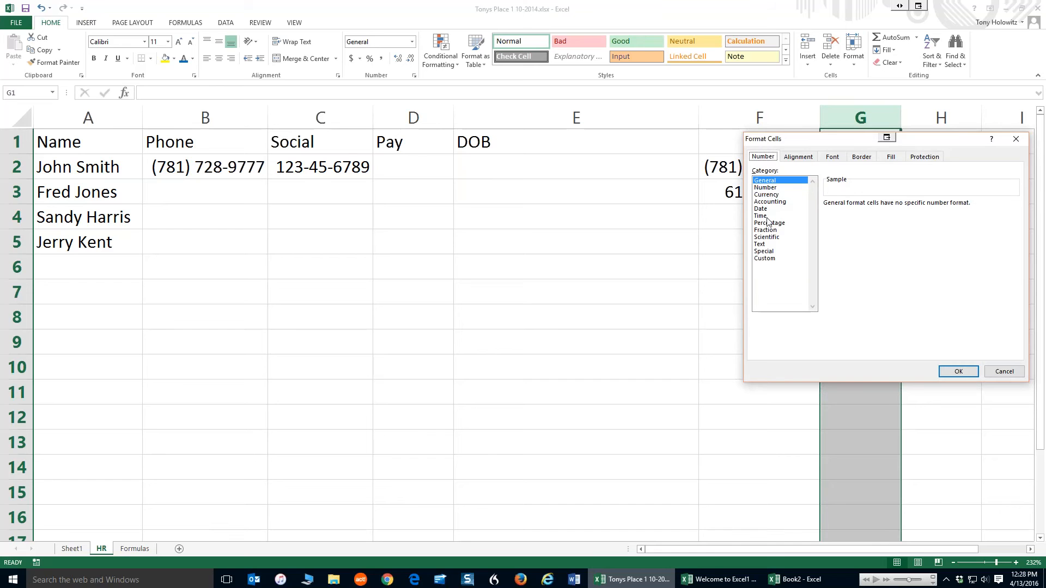
pyautogui.click(763, 251)
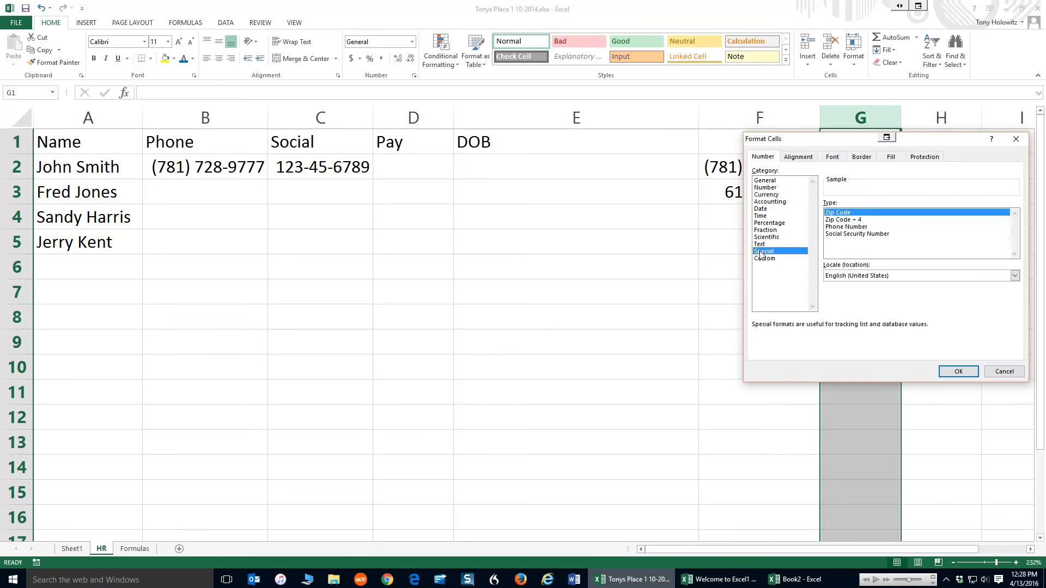
pyautogui.click(850, 234)
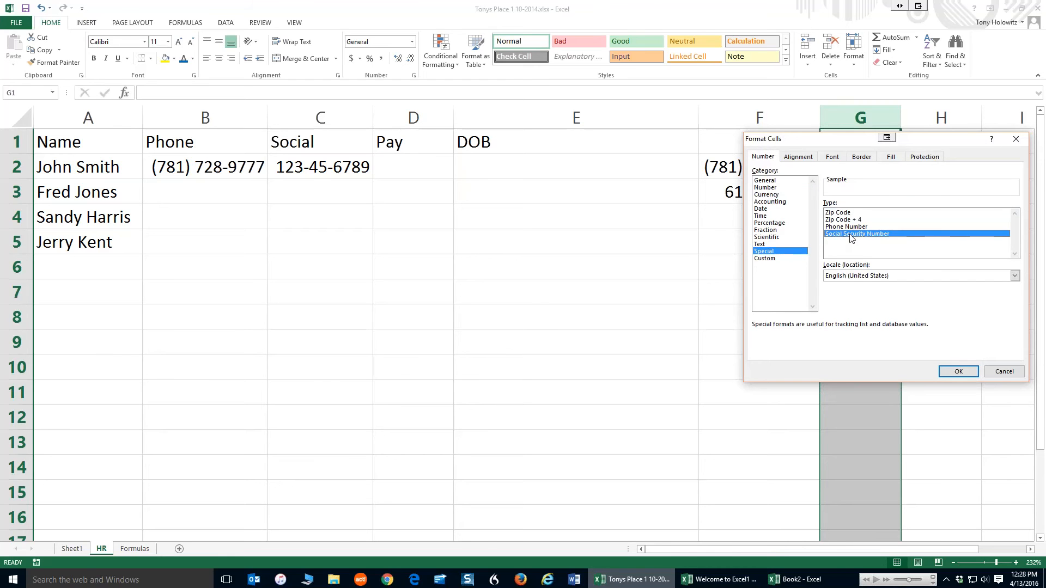
pyautogui.click(964, 373)
# Enter Social Security numbers for two employees in G2 and G3
pyautogui.click(838, 165)
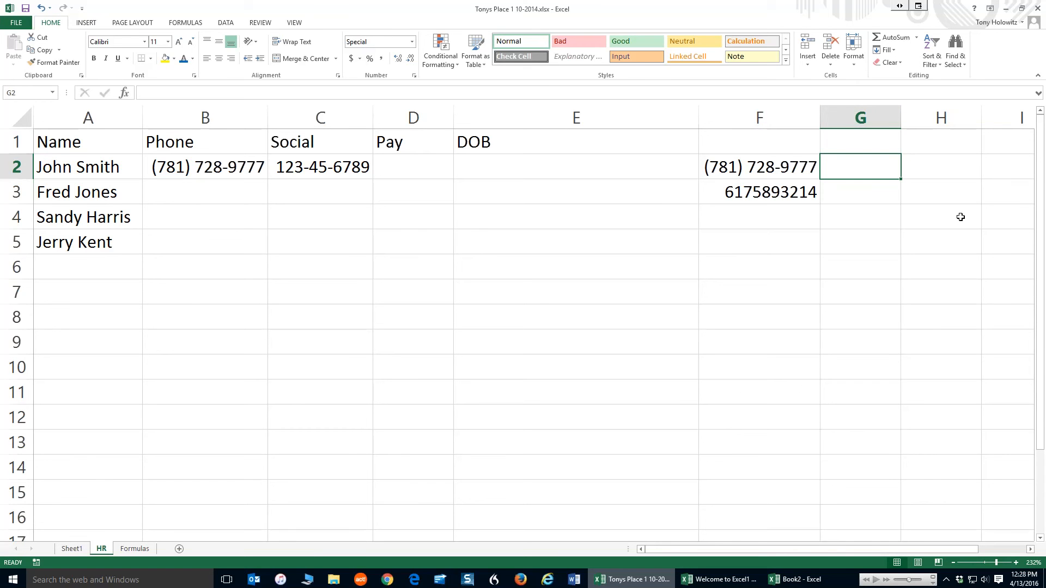
pyautogui.write('123456789')
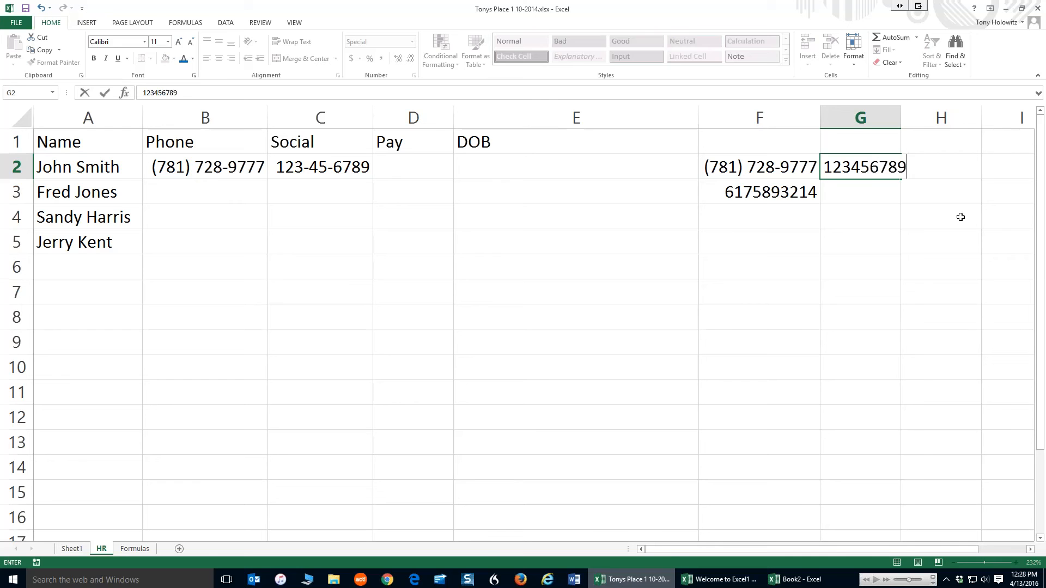
pyautogui.press('Return')
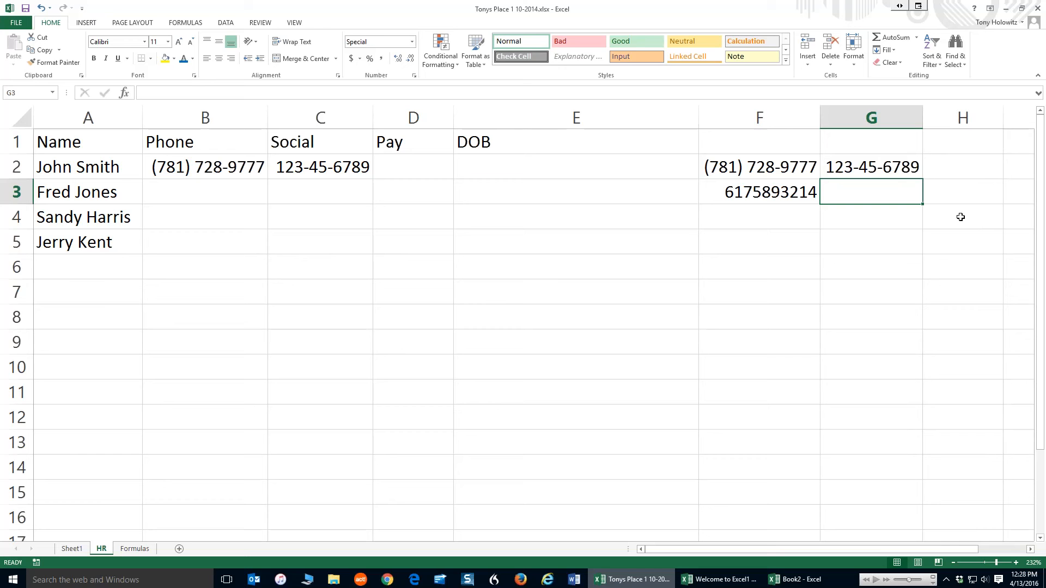
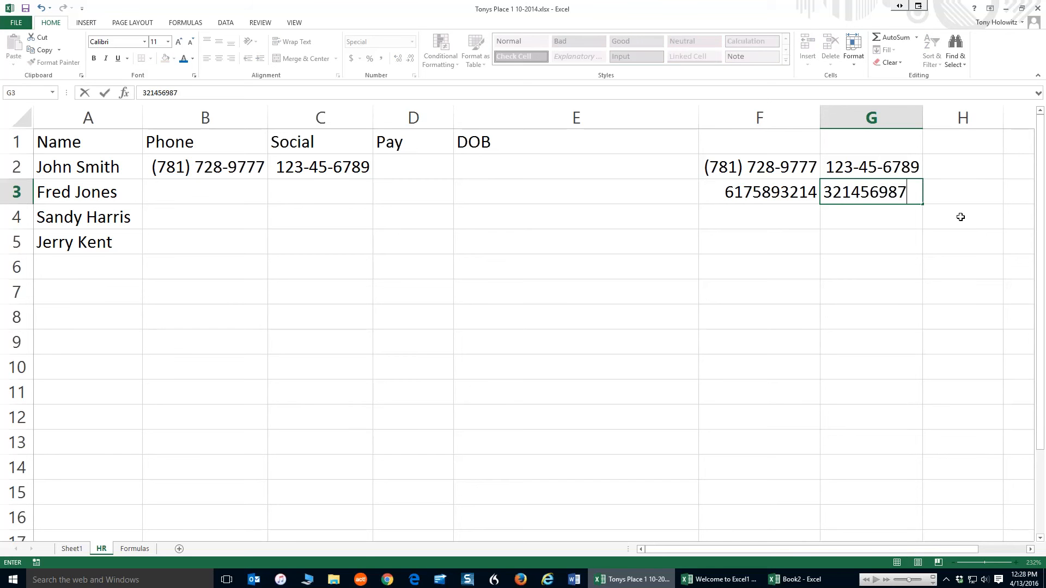
pyautogui.press('Return')
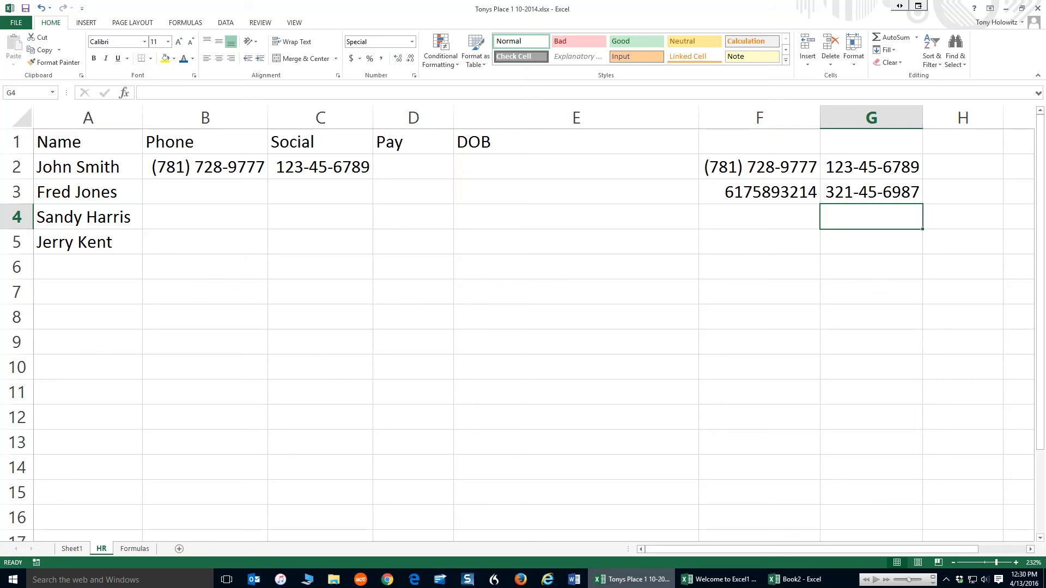
# Switch to the Formulas worksheet and enlarge it for viewing
pyautogui.click(135, 549)
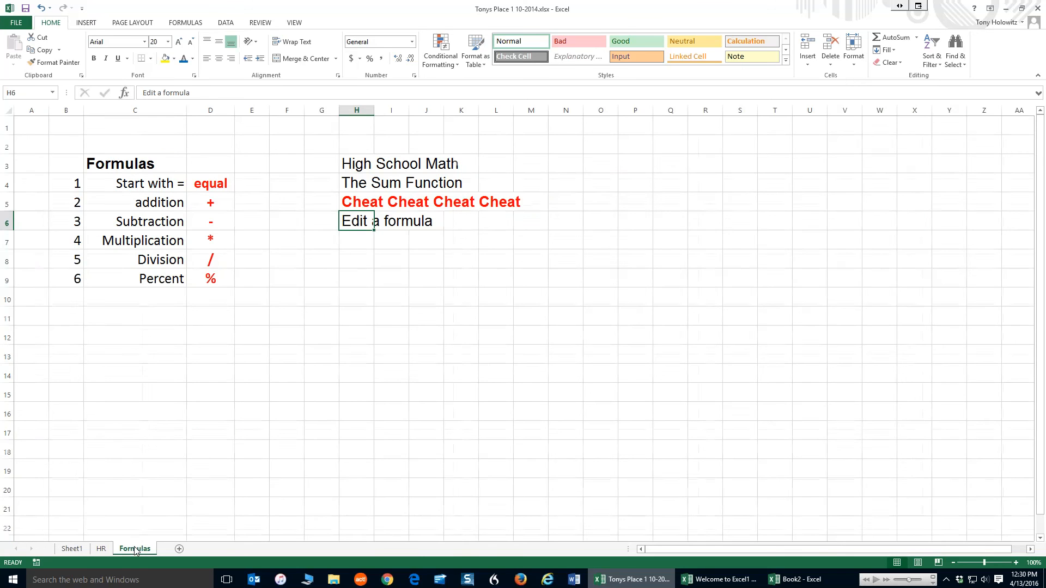
pyautogui.click(1016, 563)
pyautogui.click(1016, 563)
pyautogui.click(1016, 563)
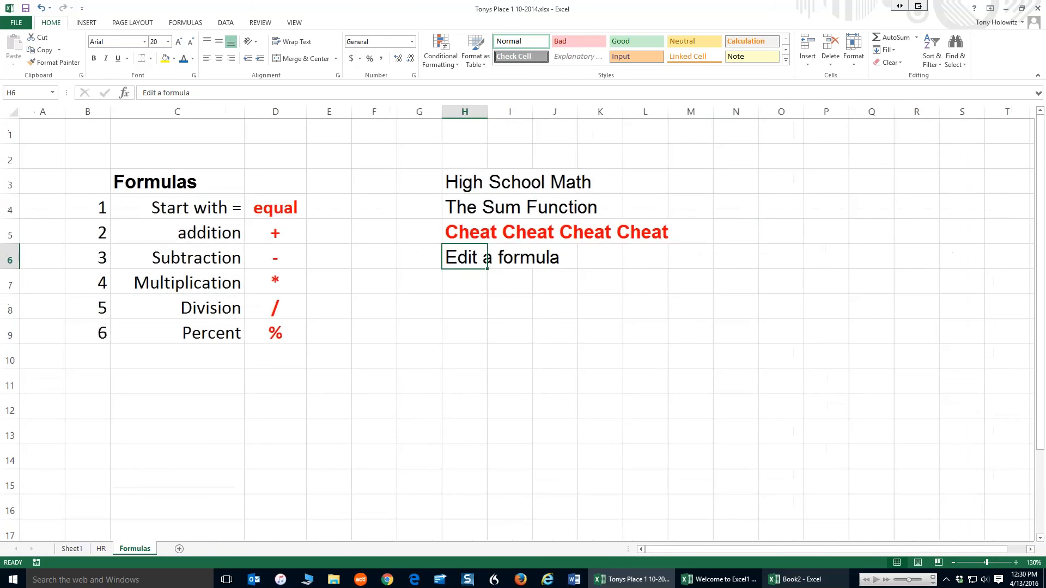
pyautogui.click(1016, 563)
pyautogui.click(1016, 563)
pyautogui.click(1016, 563)
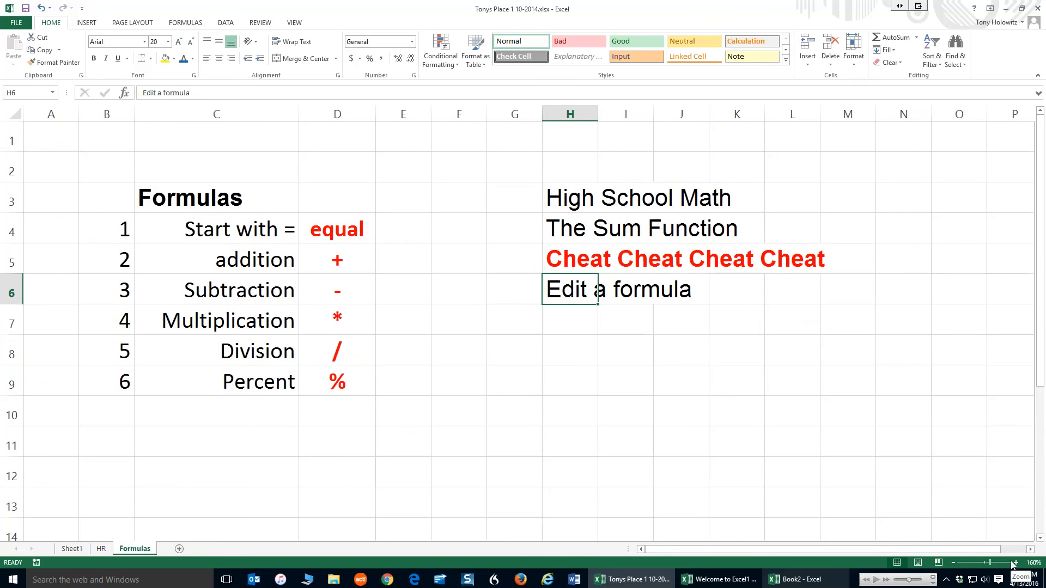
# Examine the formula operator symbols listed in cells D4 through D9 beside their descriptions
pyautogui.click(192, 198)
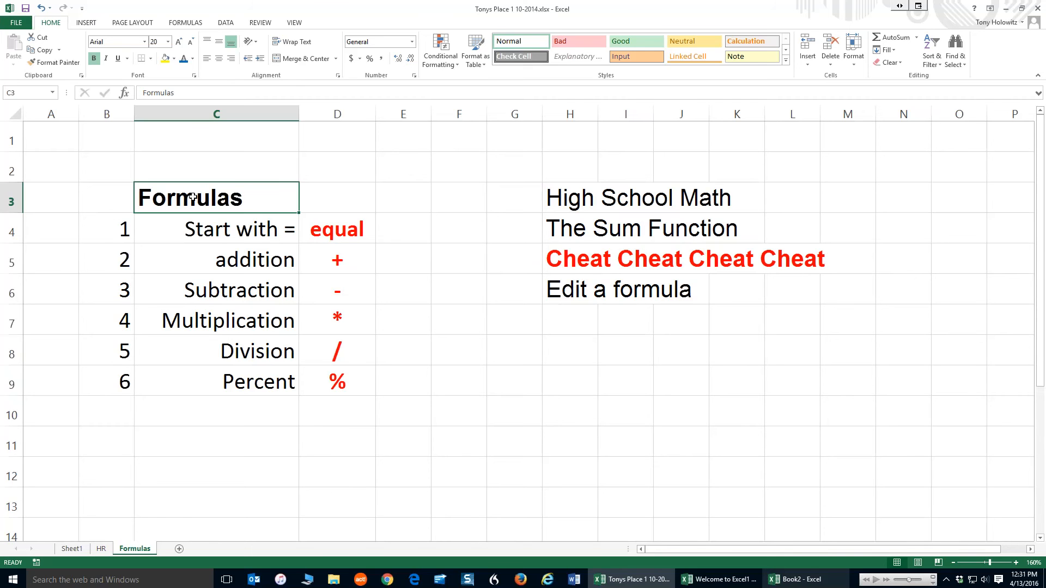
pyautogui.click(331, 232)
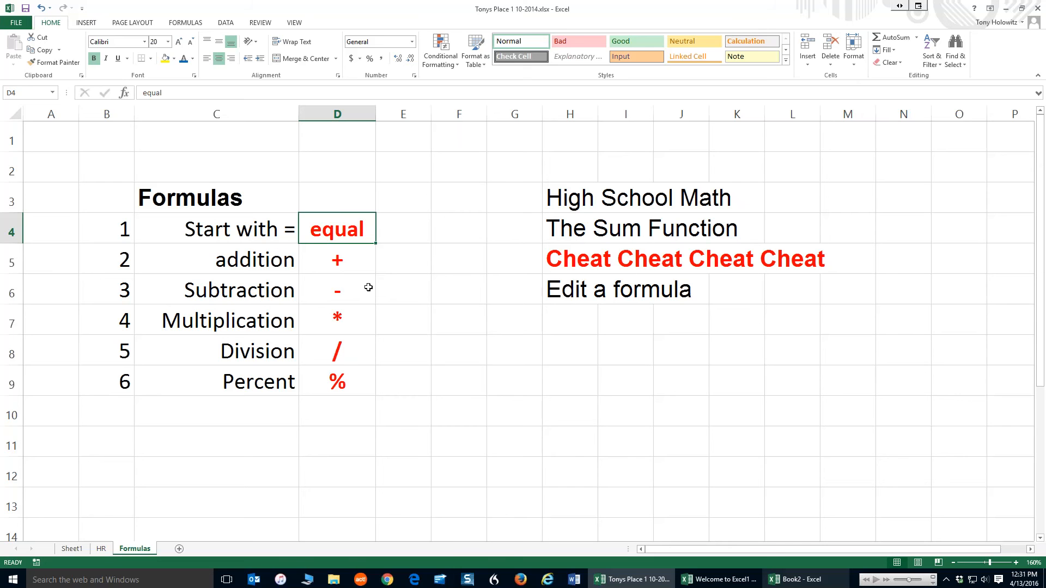
pyautogui.click(339, 259)
pyautogui.click(349, 293)
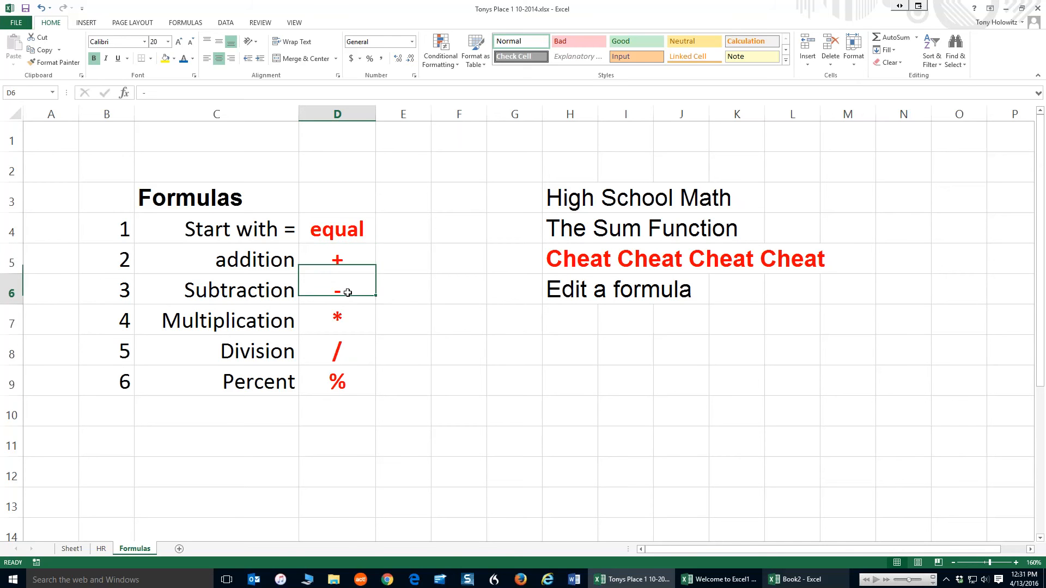
pyautogui.click(338, 322)
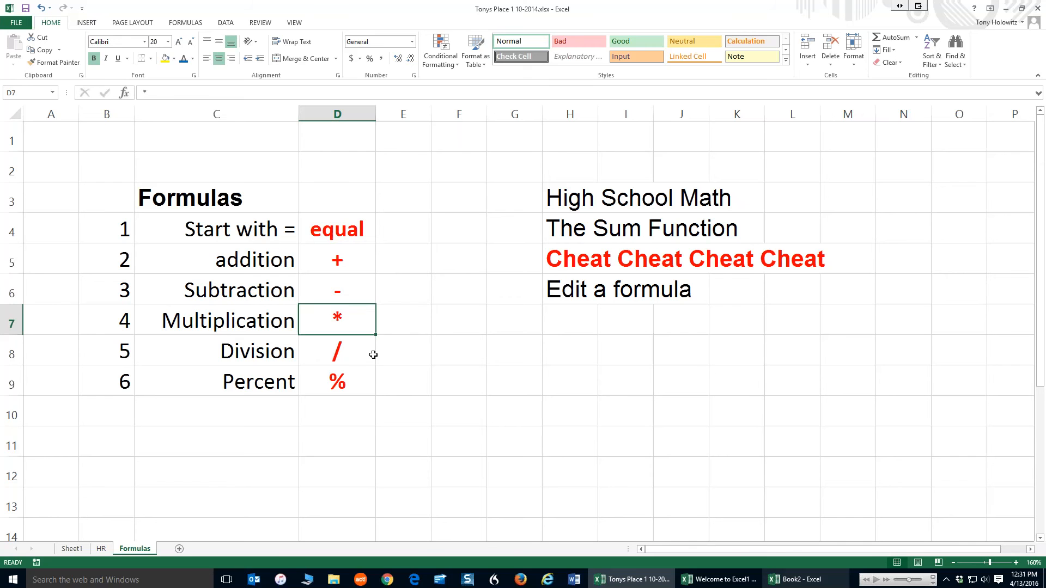
pyautogui.click(336, 350)
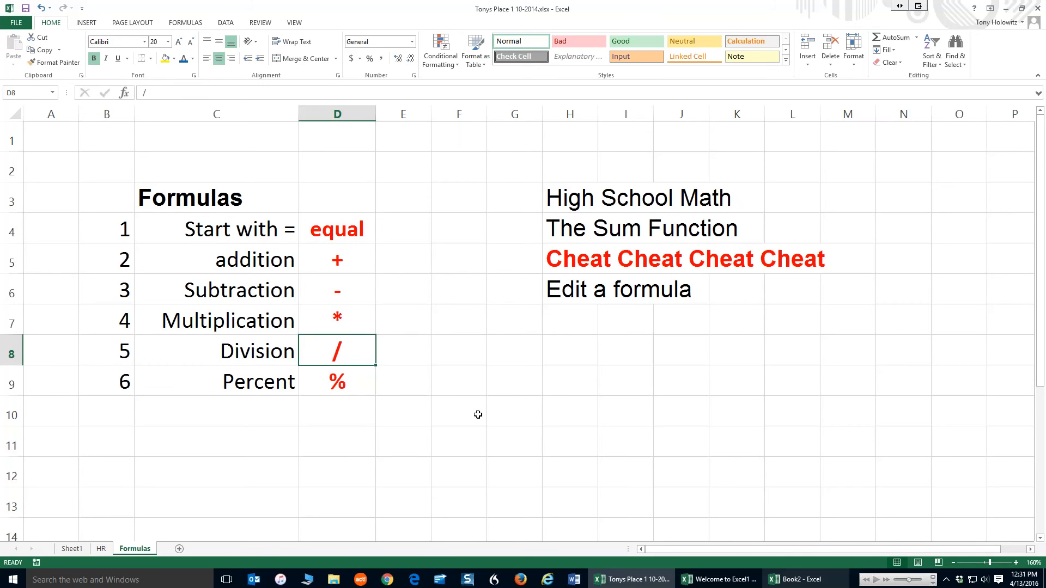
pyautogui.click(326, 383)
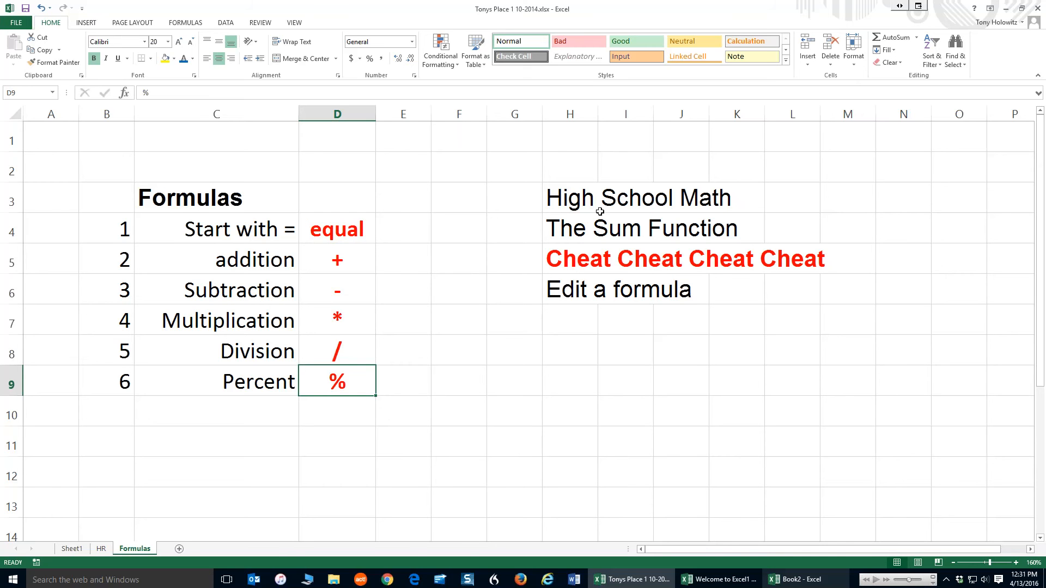
# Select the four text cells H3:H6 and move them to O10:O13
pyautogui.click(563, 202)
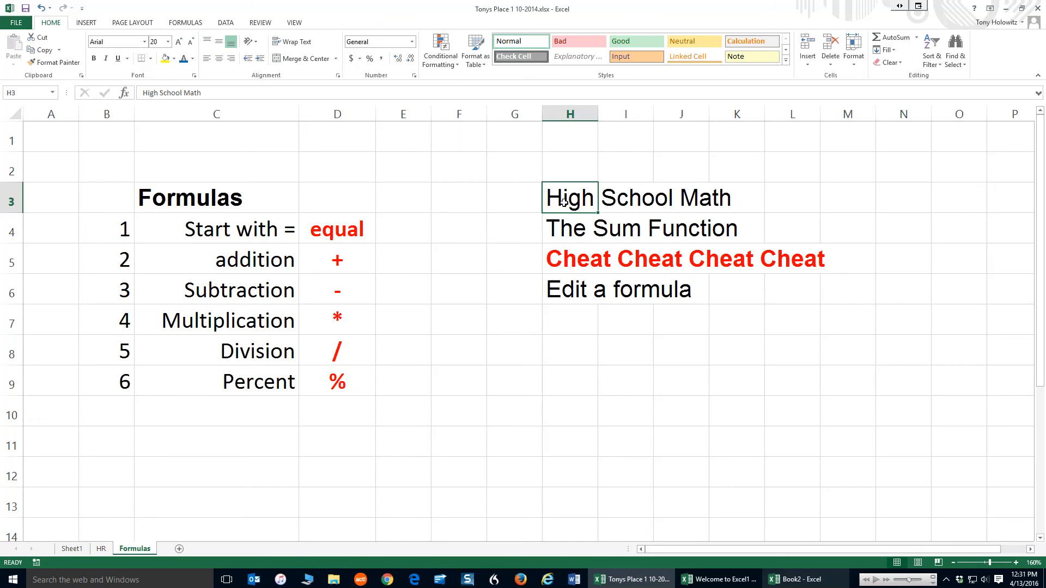
pyautogui.moveTo(563, 202); pyautogui.dragTo(566, 304)
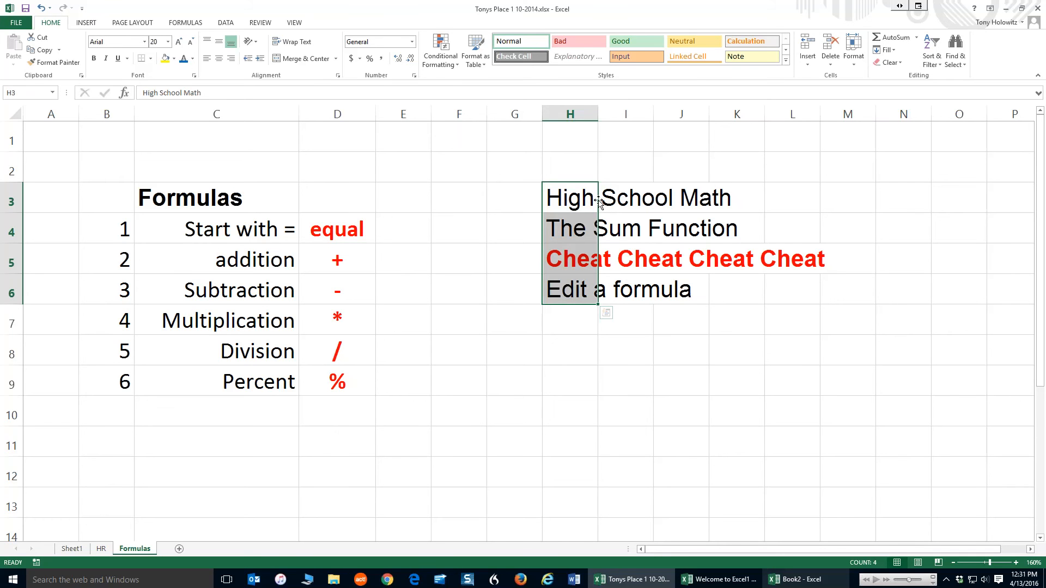
pyautogui.moveTo(600, 199); pyautogui.dragTo(942, 415)
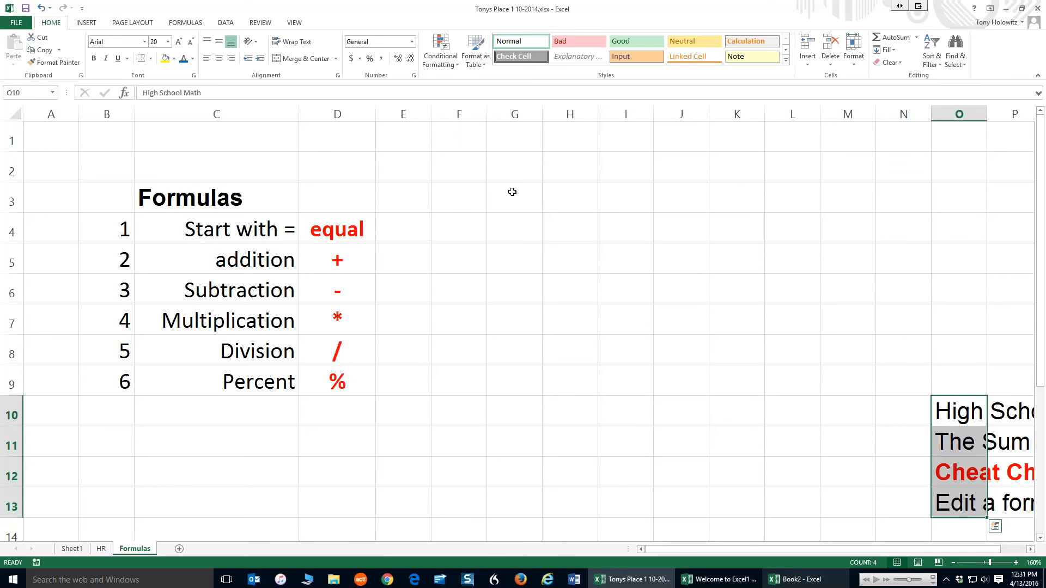
# Enter 5 in F1 and 10 in F2
pyautogui.click(465, 142)
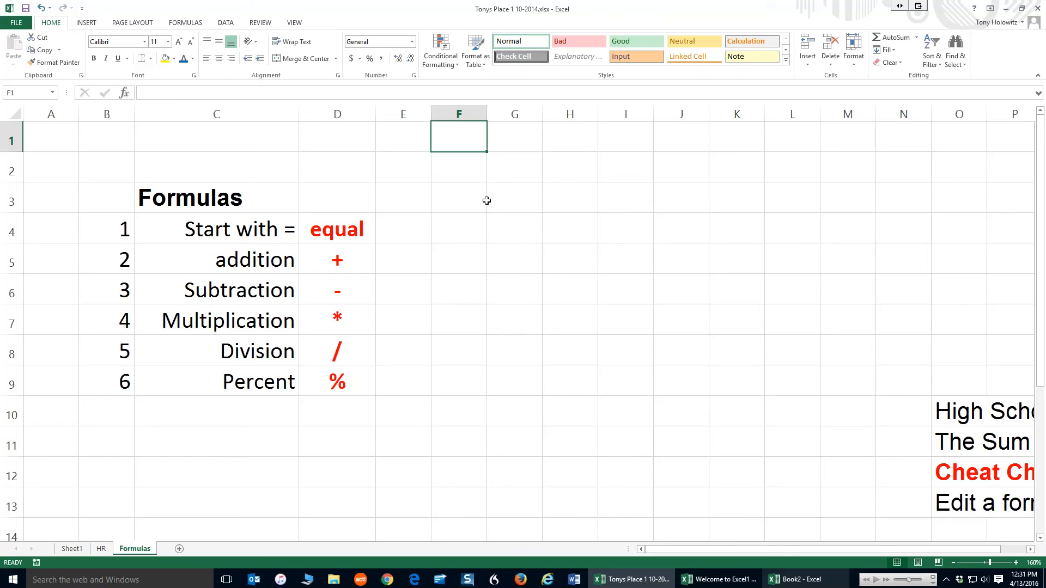
pyautogui.write('5')
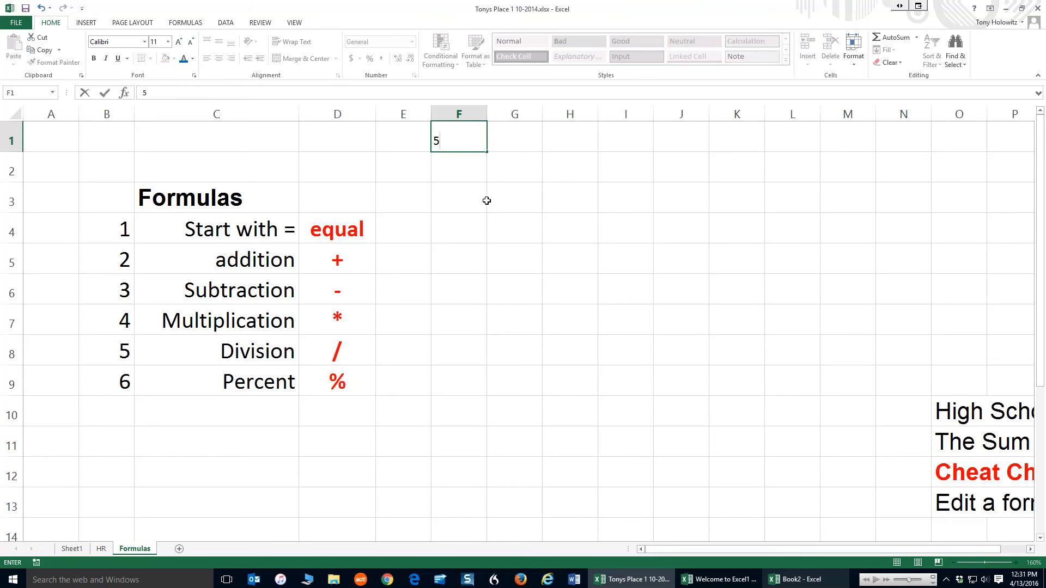
pyautogui.press('Return')
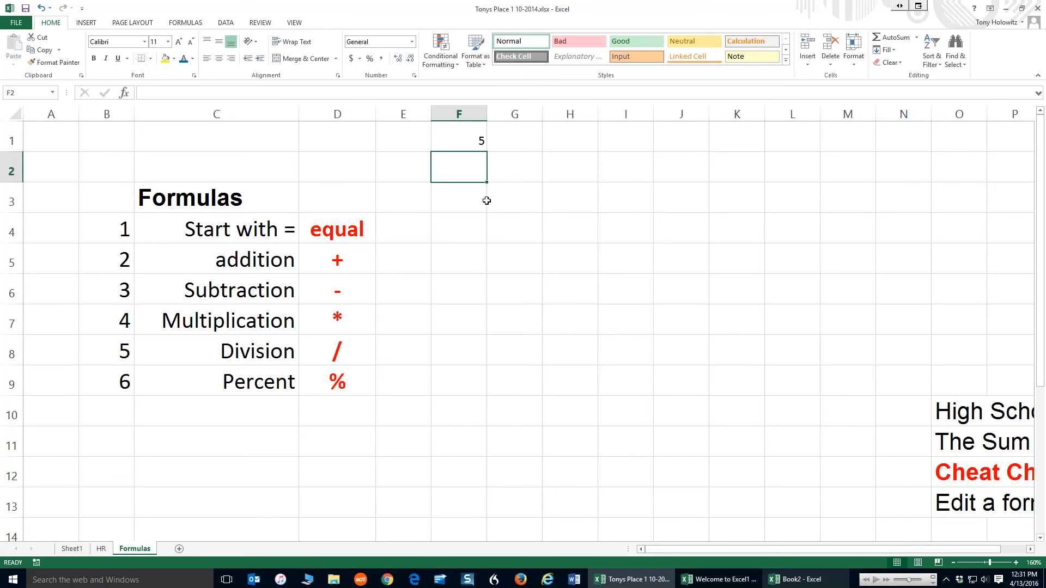
pyautogui.write('10')
pyautogui.press('Return')
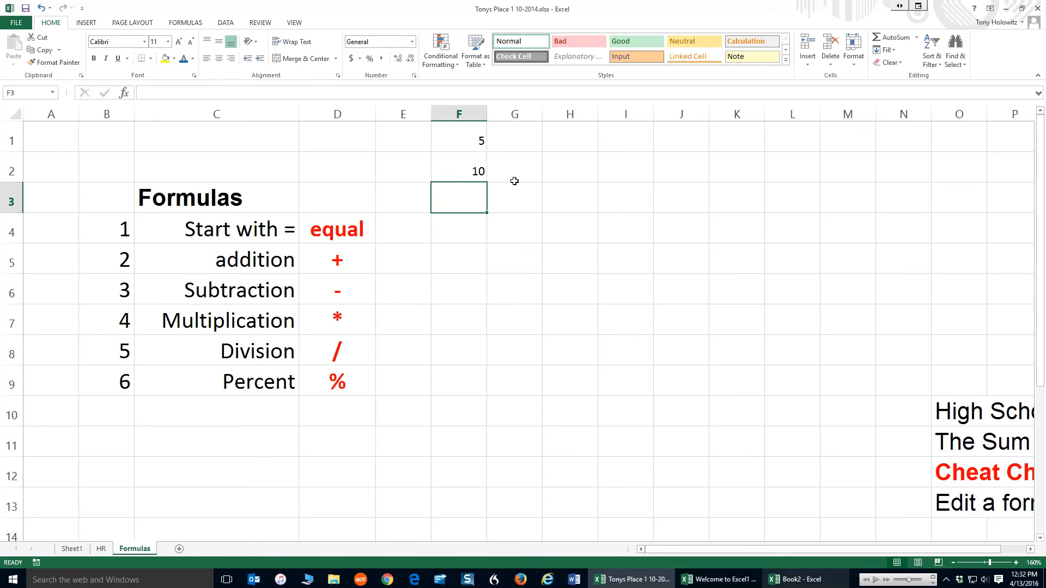
# Use AutoSum to total F1:F2 in F3
pyautogui.click(891, 38)
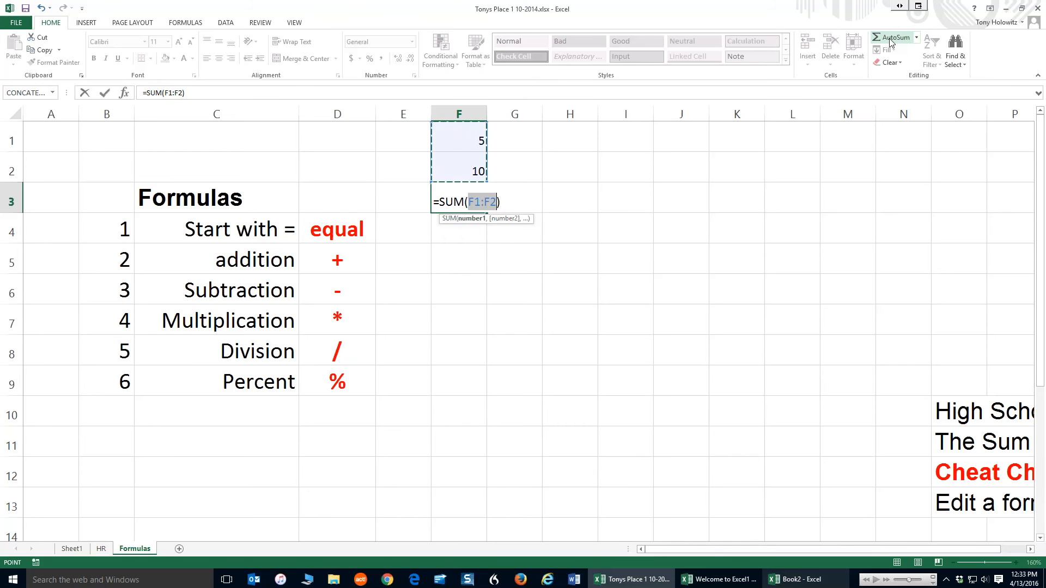
pyautogui.press('Return')
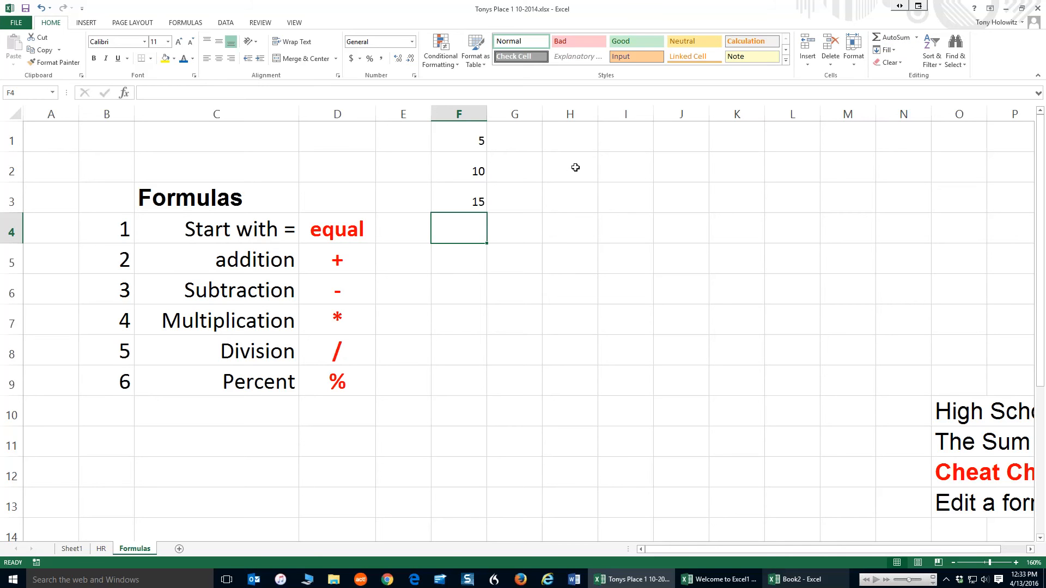
# Inspect the value in F1 and the SUM formula in F3
pyautogui.click(469, 139)
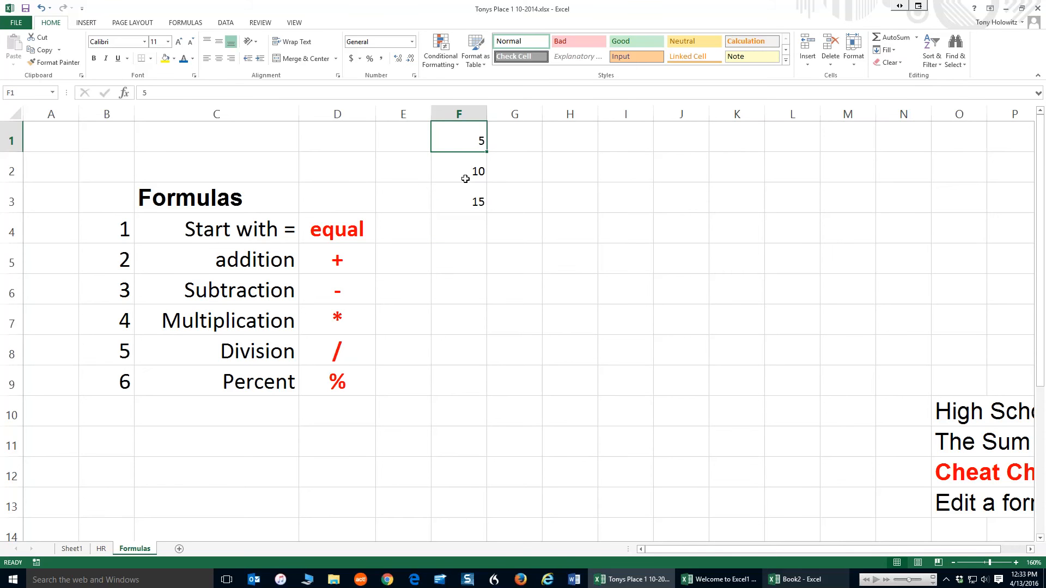
pyautogui.click(460, 198)
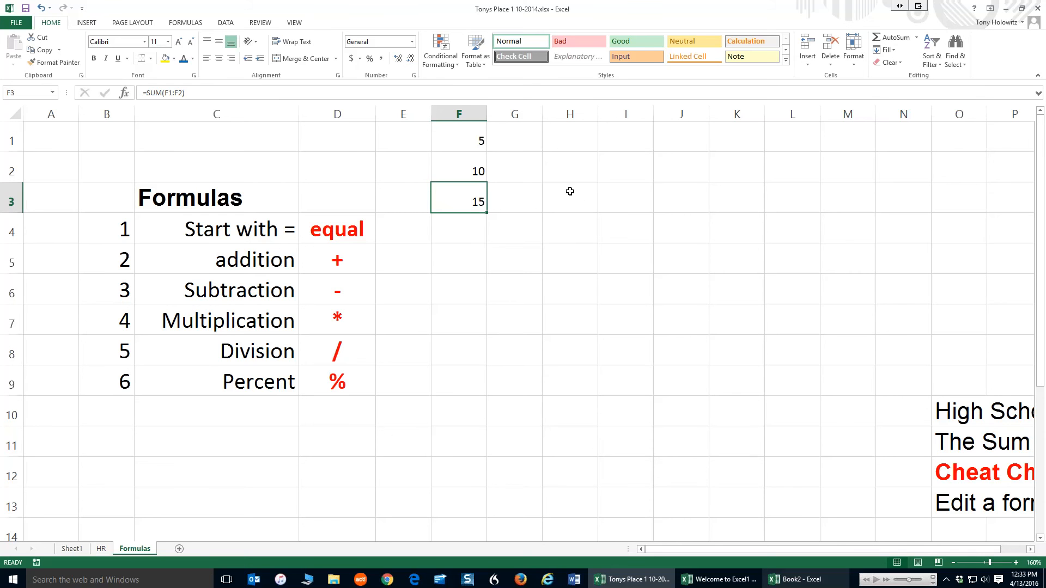
pyautogui.click(192, 94)
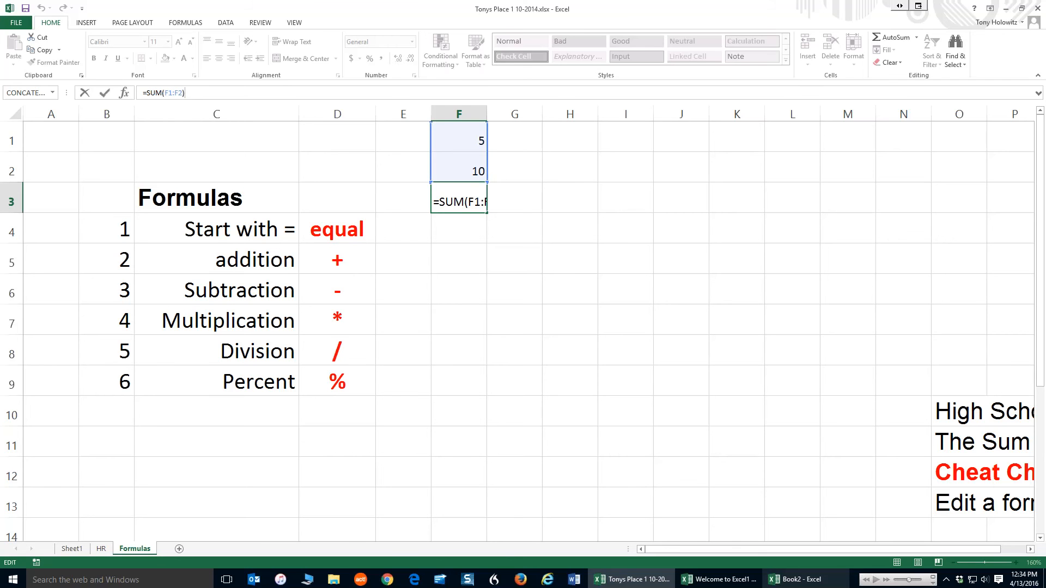
# Enter 100 in I3 and 200 in I4
pyautogui.click(625, 191)
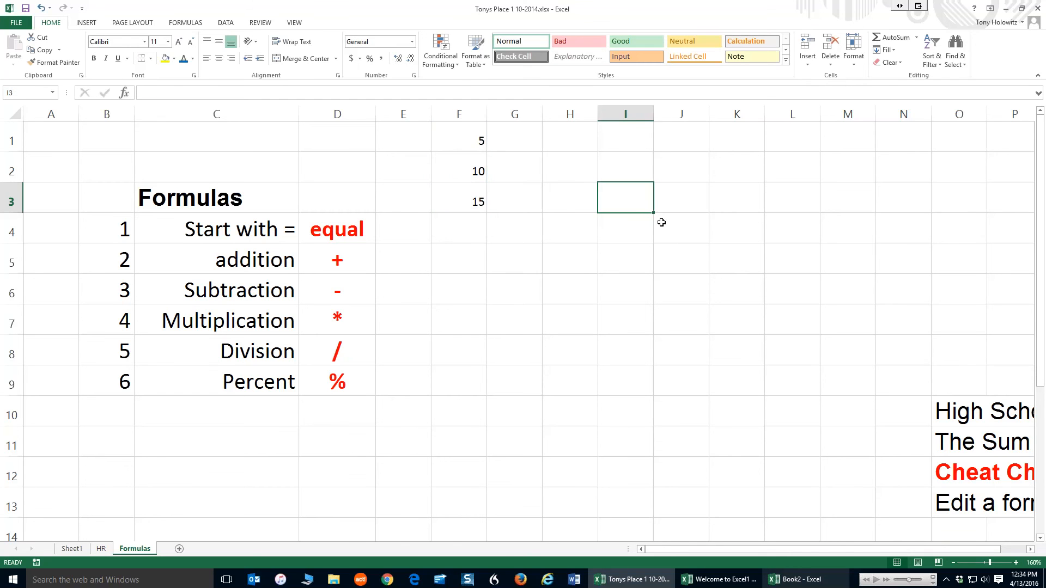
pyautogui.write('1')
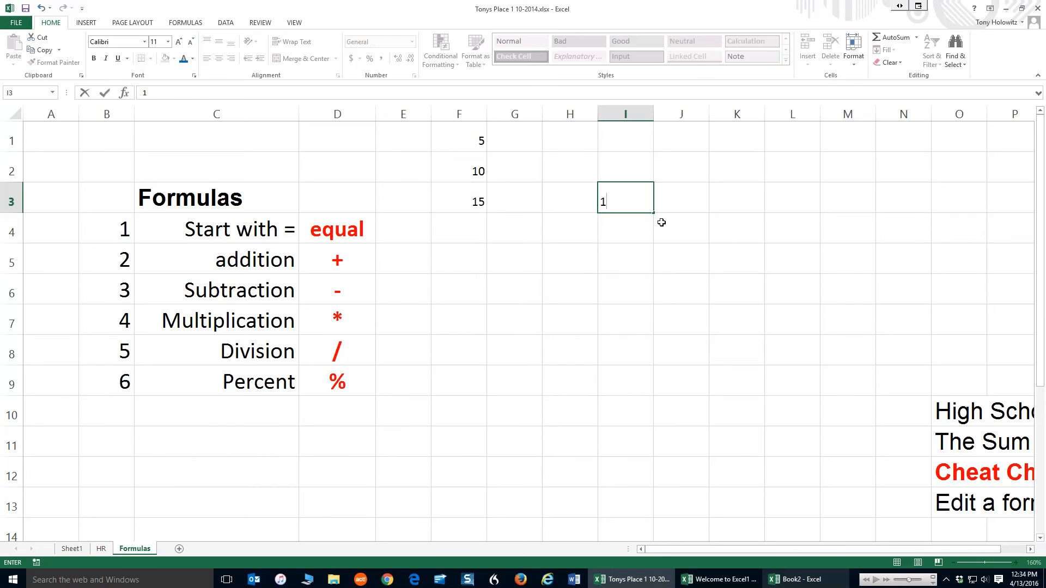
pyautogui.write('00')
pyautogui.press('Return')
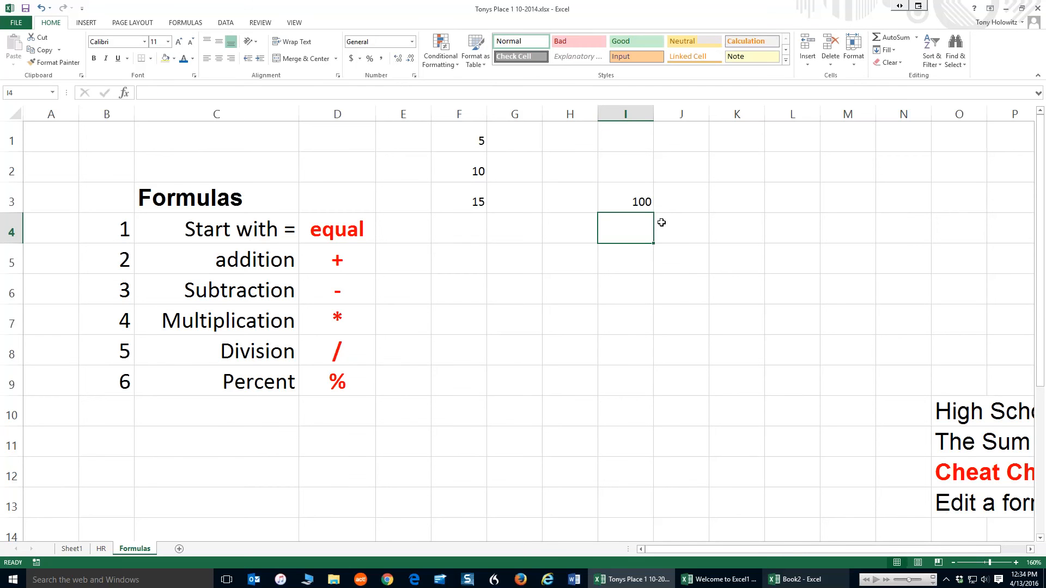
pyautogui.write('200')
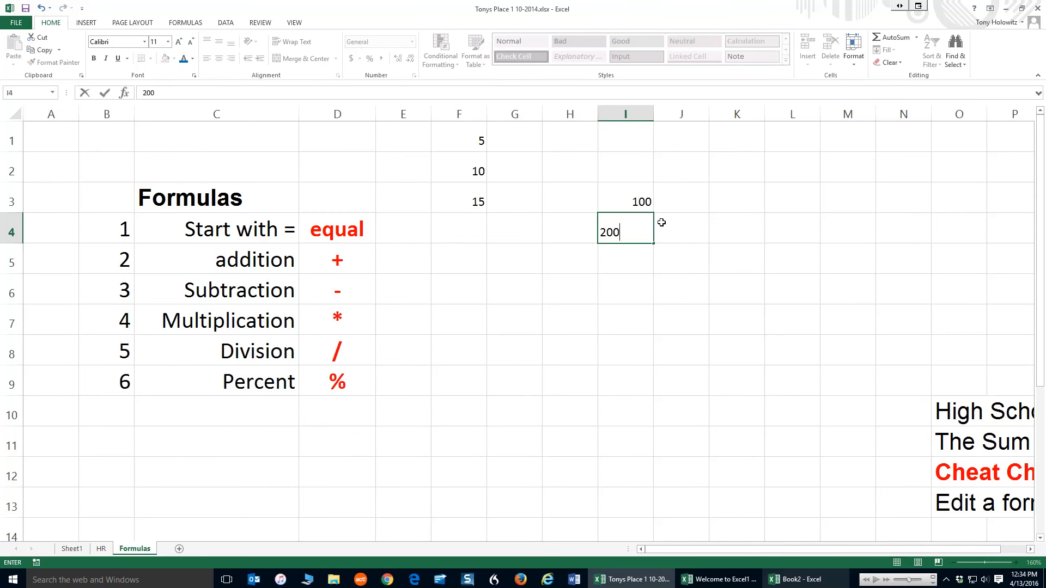
pyautogui.press('Return')
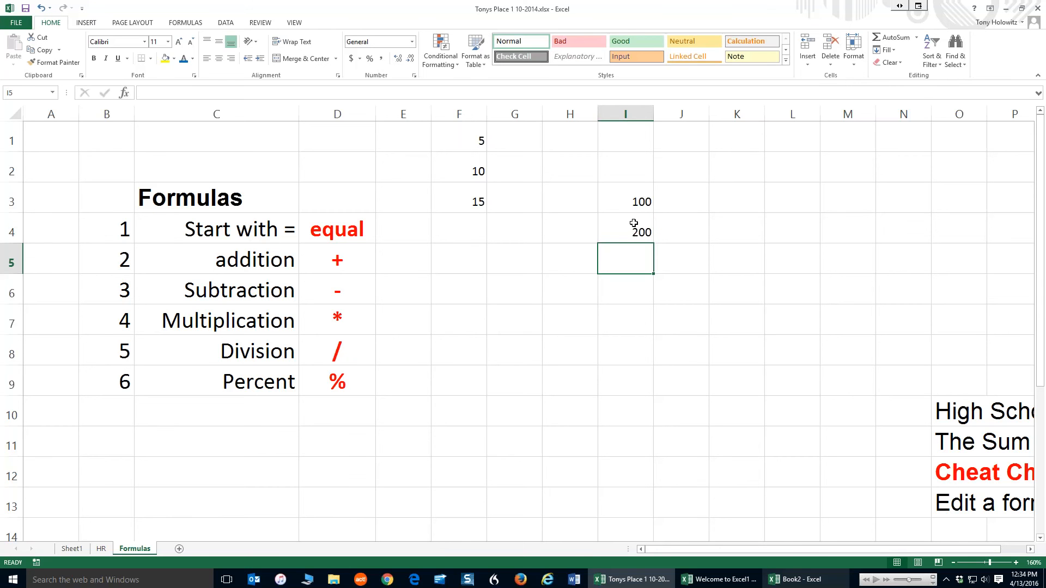
# Use AutoSum to total I3:I4 in I5
pyautogui.click(894, 38)
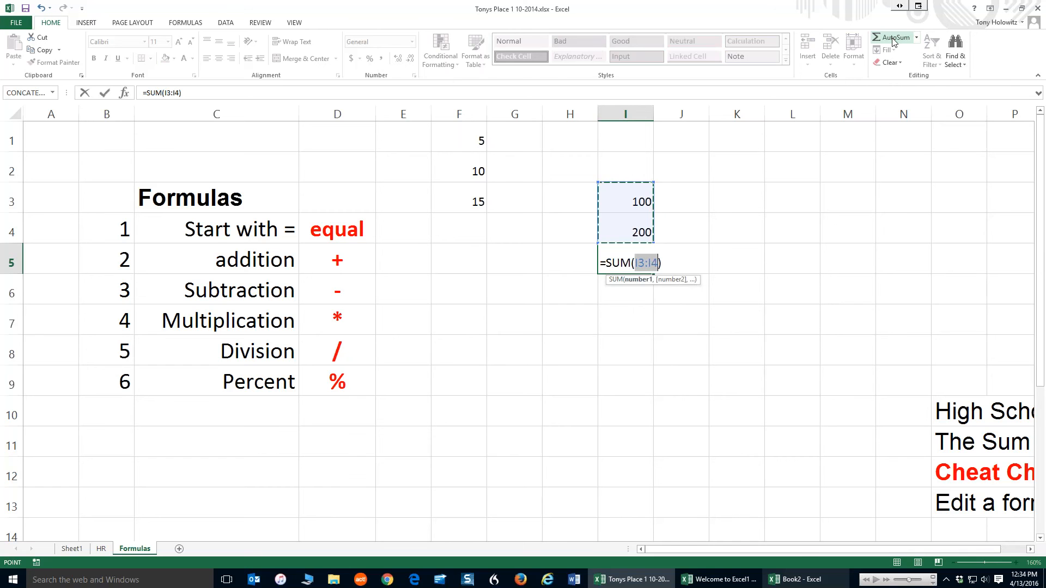
pyautogui.click(894, 38)
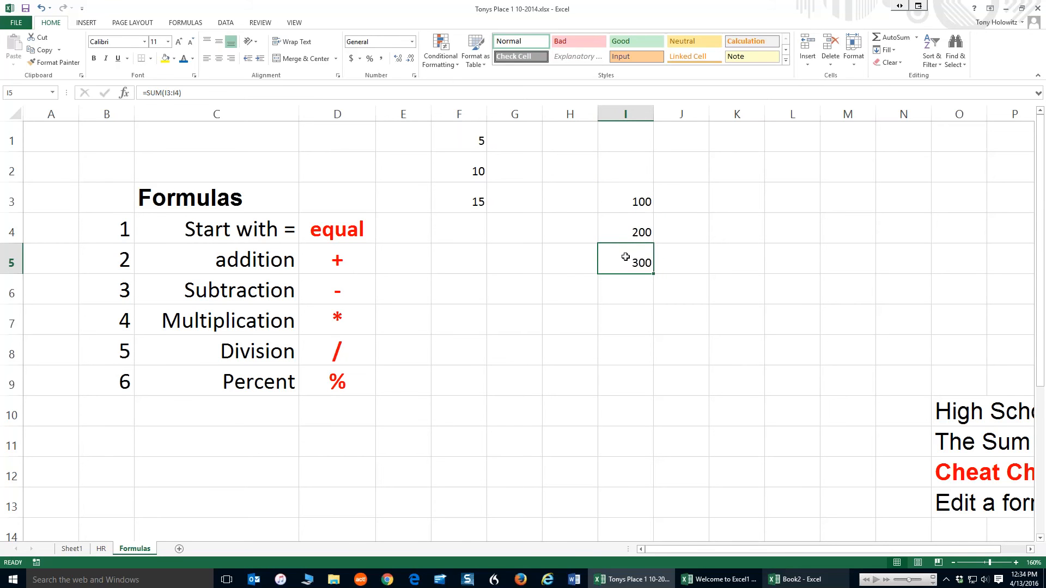
# Edit the formula in I5 to subtract 2.86 from the sum
pyautogui.click(202, 92)
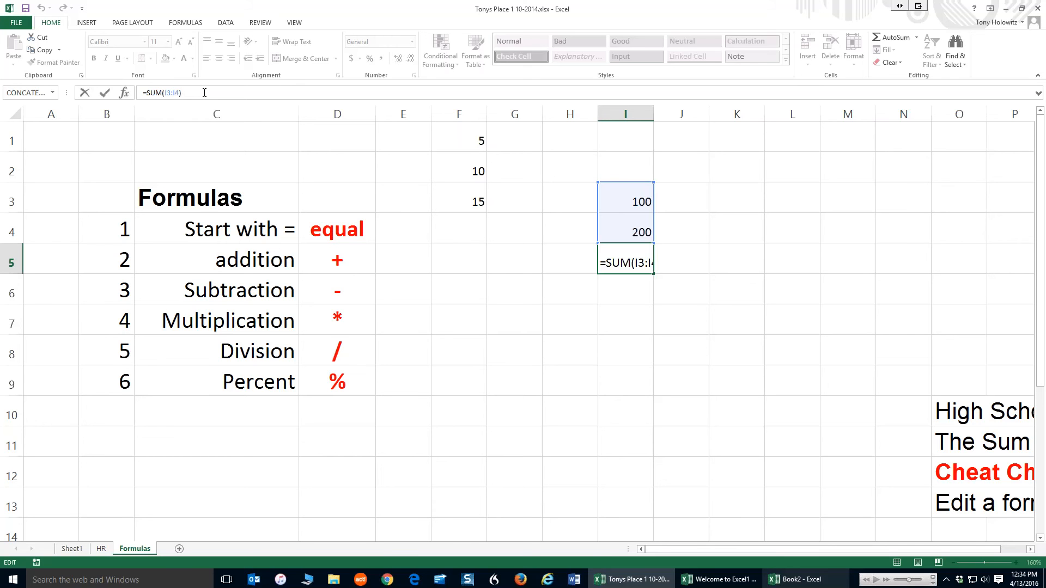
pyautogui.write('-2.86')
pyautogui.press('Return')
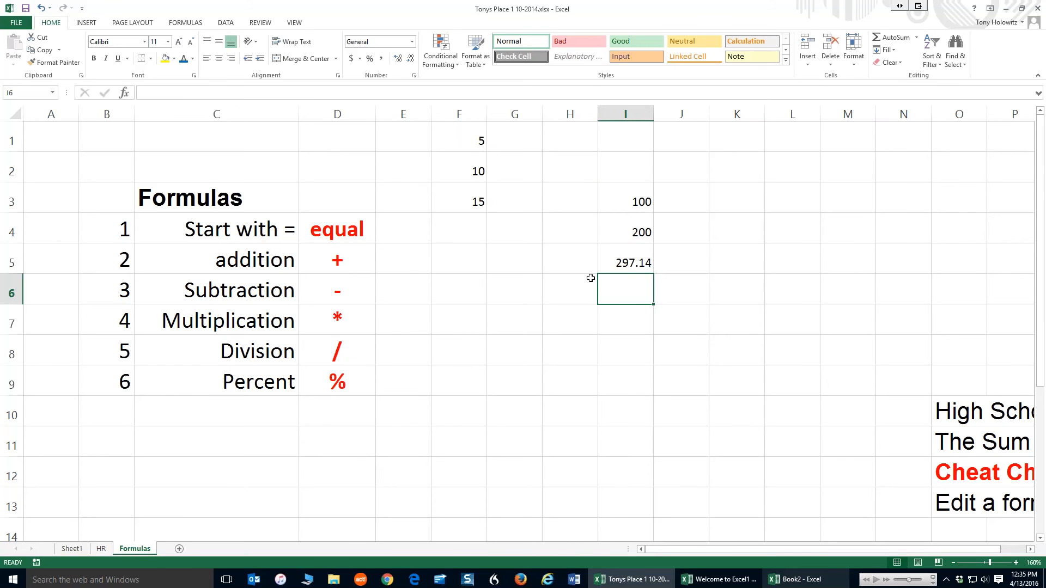
# Replace the -2.86 in I5's formula with *5 to multiply the sum by 5
pyautogui.click(627, 260)
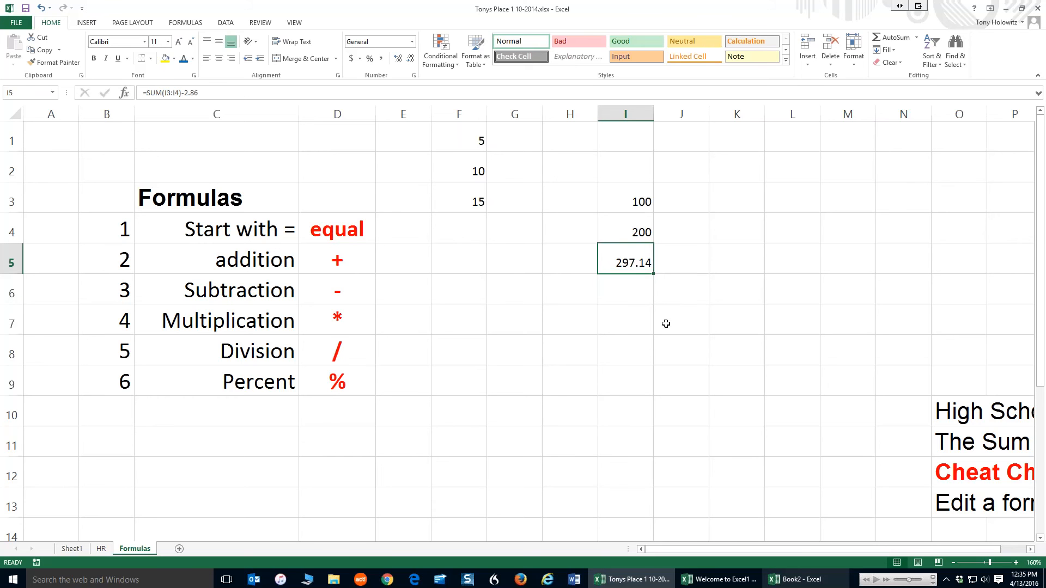
pyautogui.click(214, 95)
pyautogui.click(183, 93)
pyautogui.moveTo(182, 93); pyautogui.dragTo(276, 99)
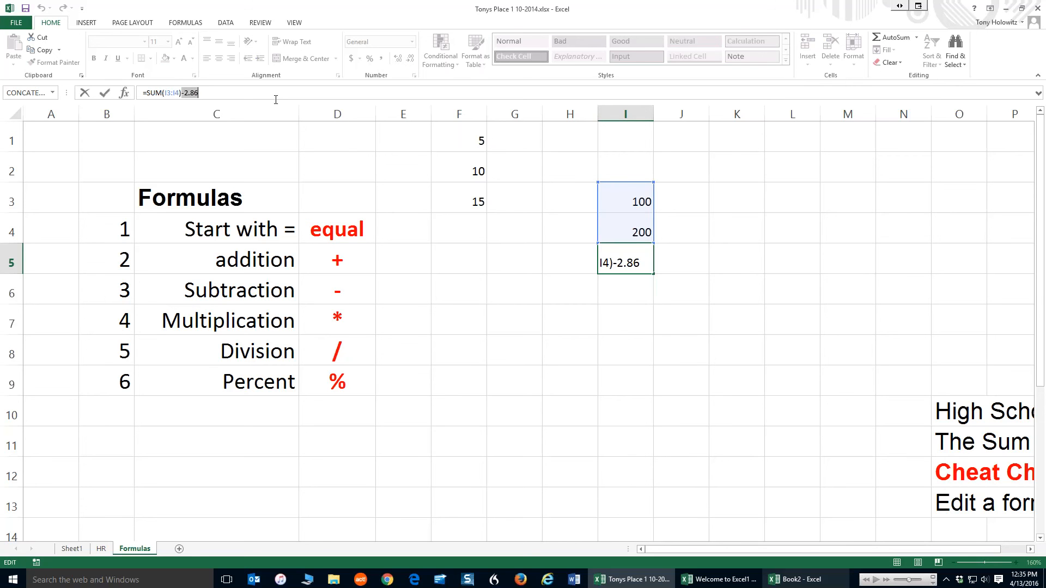
pyautogui.write('*5')
pyautogui.press('Return')
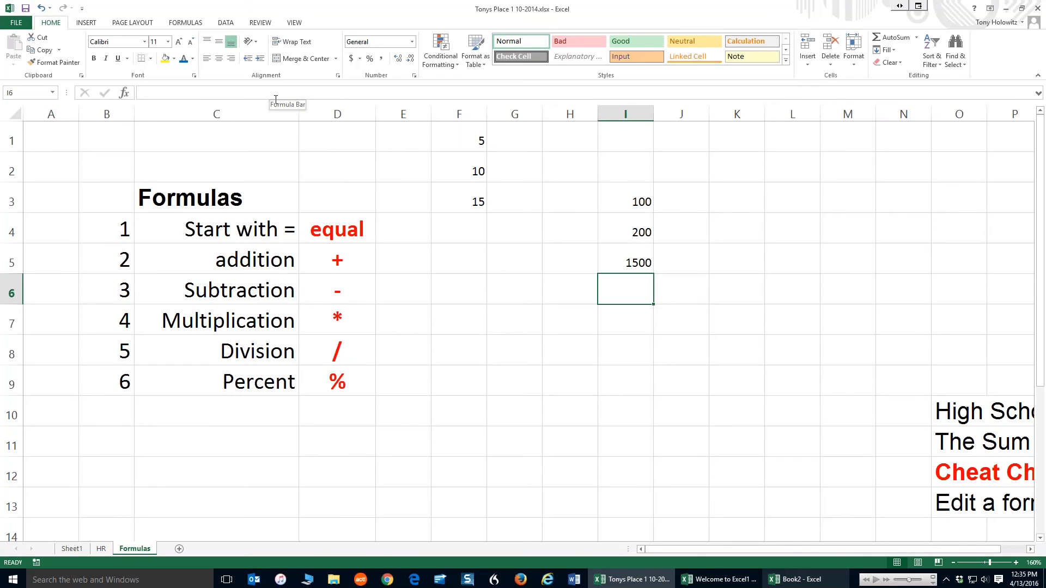
# Inspect the formulas in I5 and F3
pyautogui.click(625, 259)
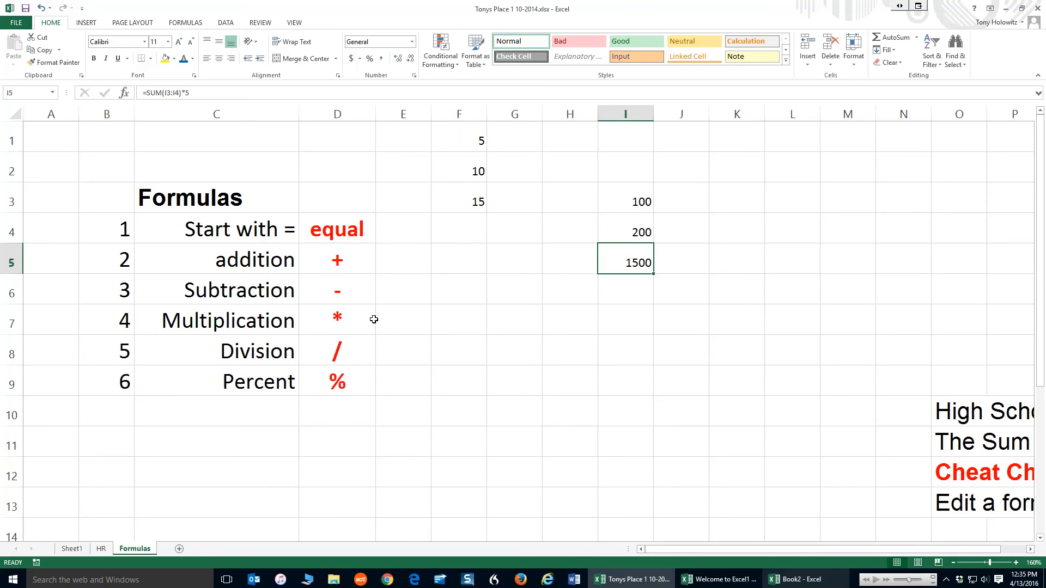
pyautogui.click(466, 200)
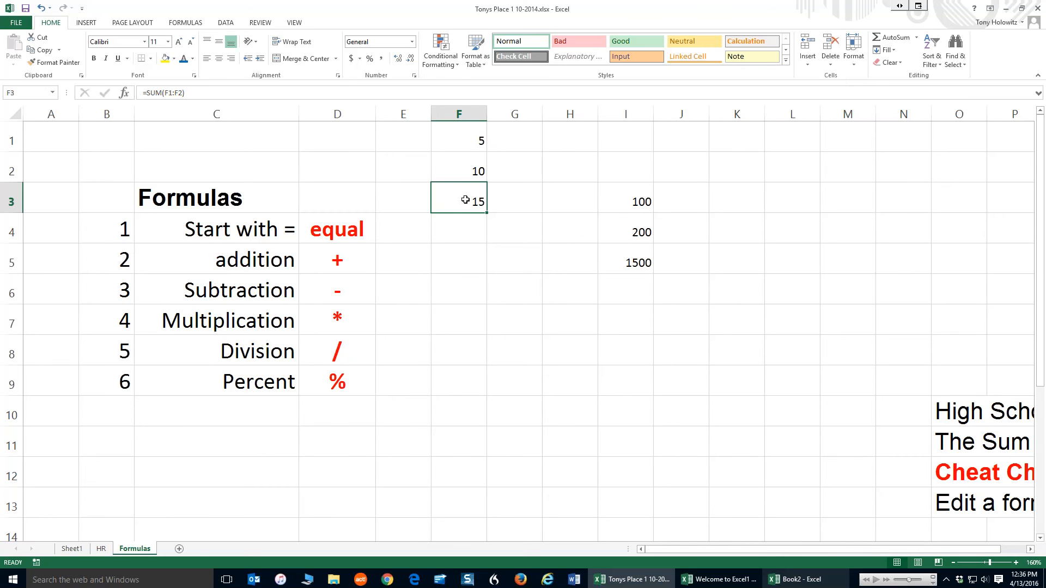
# Enter 500 in H1 and 3000 in H2
pyautogui.click(559, 141)
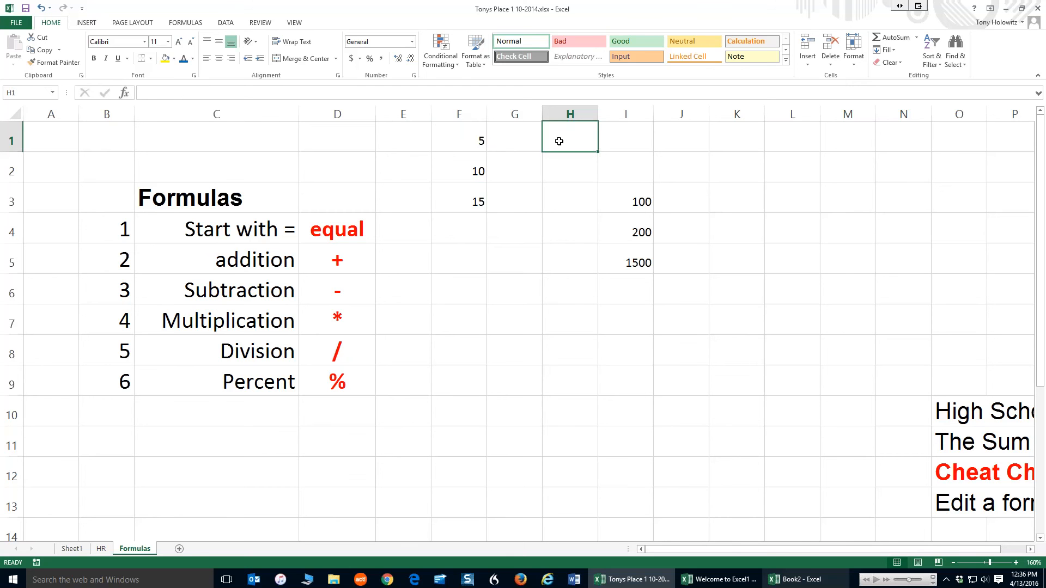
pyautogui.write('500')
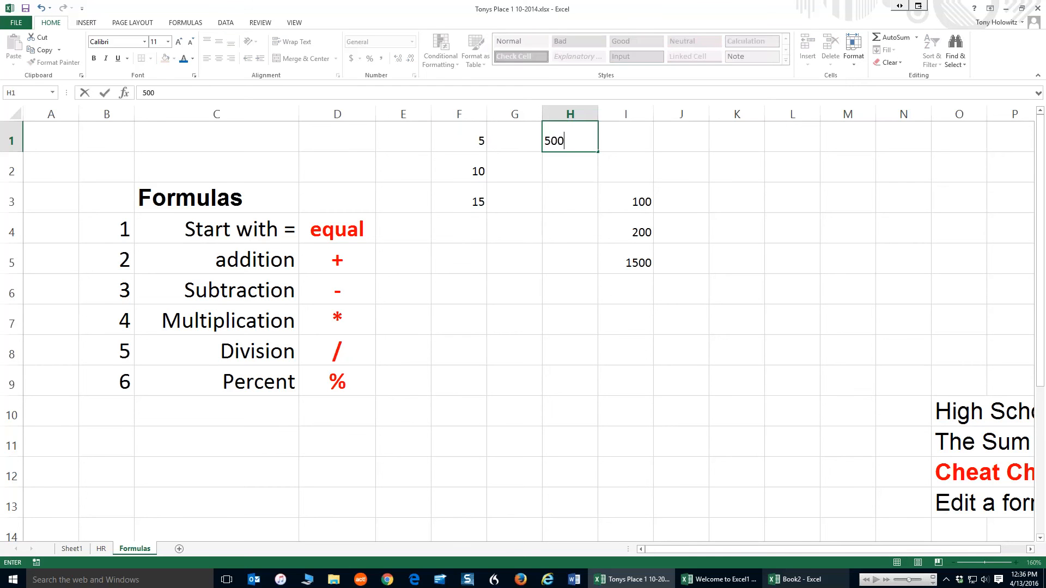
pyautogui.press('Return')
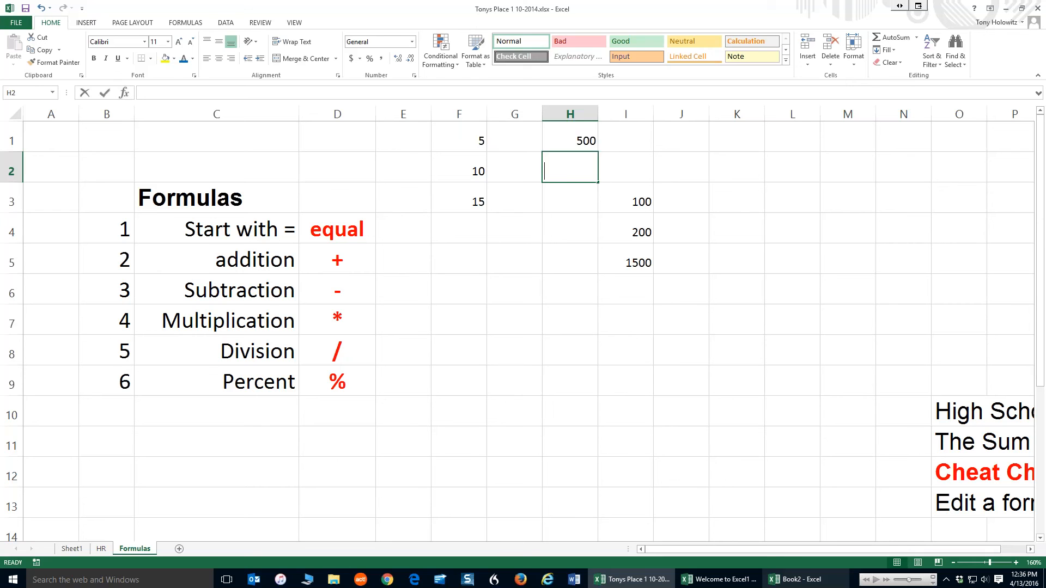
pyautogui.write('3000')
pyautogui.press('Return')
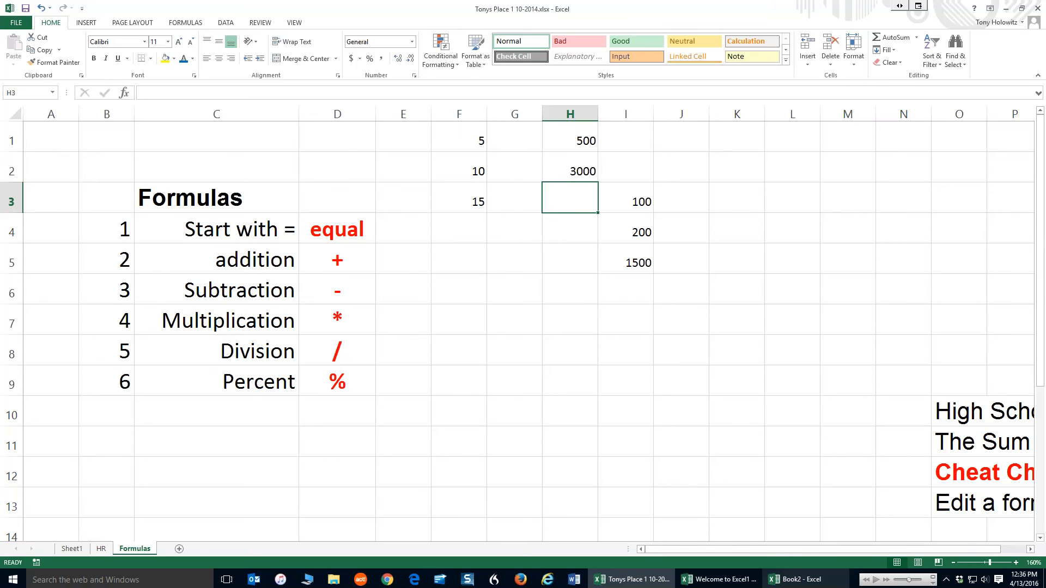
# Browse the Math & Trig category in the Insert Function dialog from AutoSum's More Functions, then cancel it
pyautogui.click(917, 39)
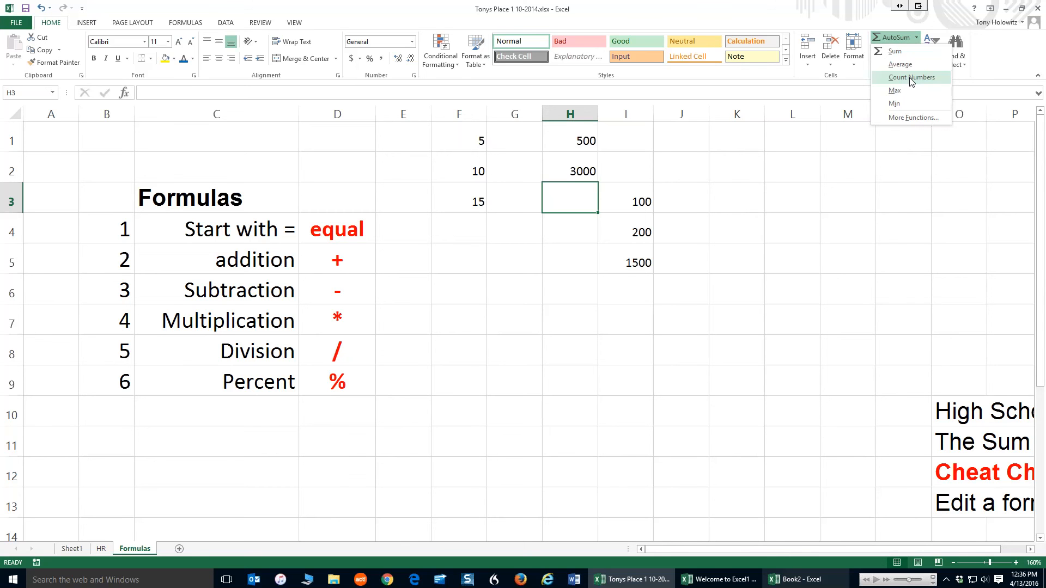
pyautogui.click(908, 118)
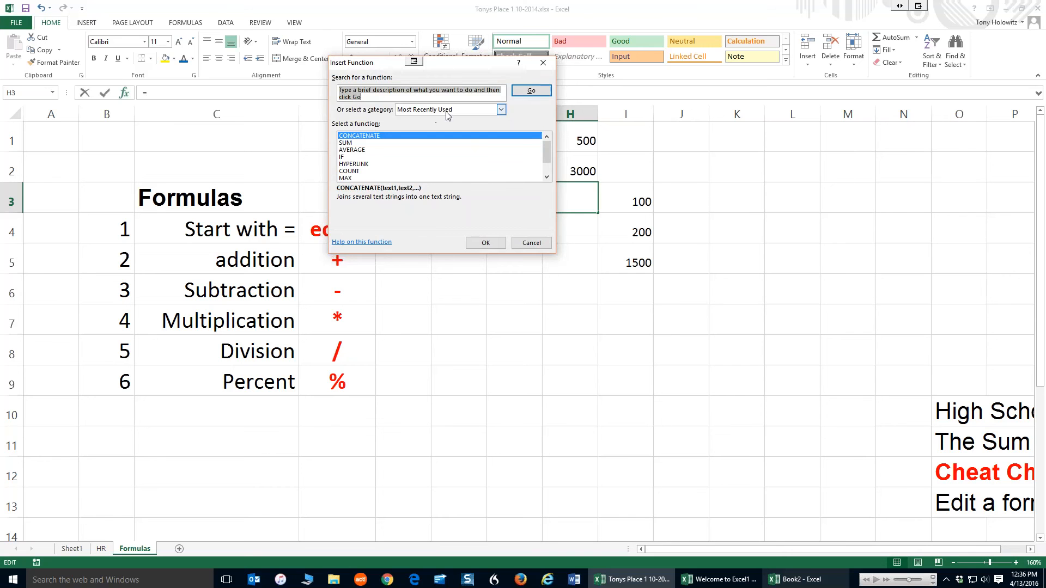
pyautogui.click(502, 110)
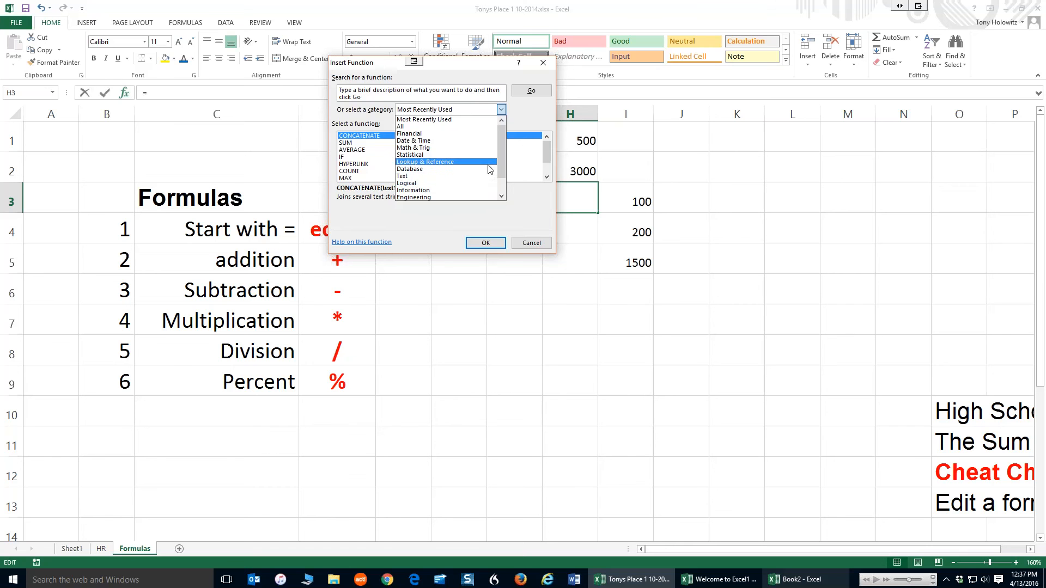
pyautogui.moveTo(501, 169); pyautogui.dragTo(501, 189)
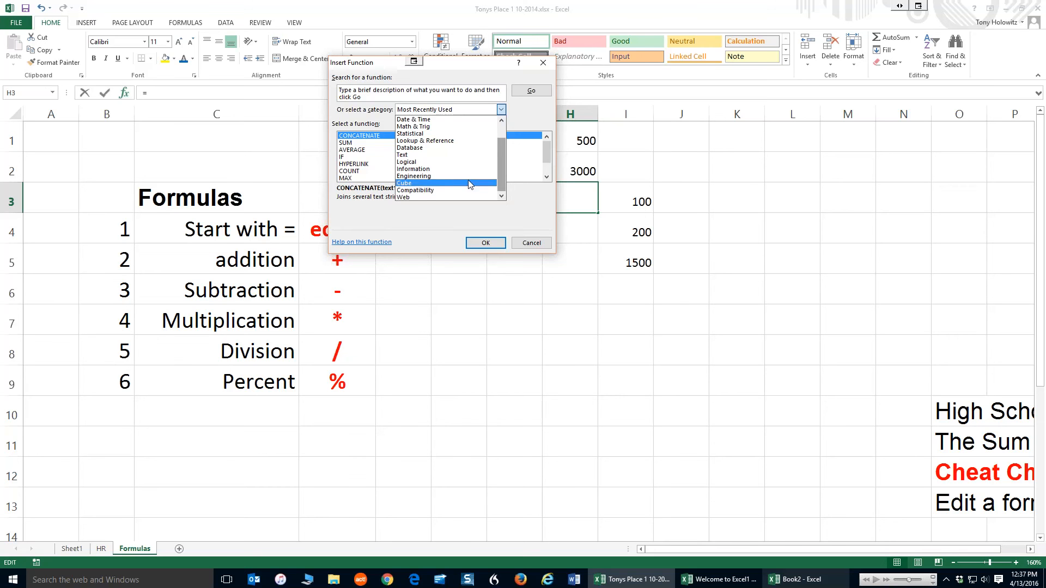
pyautogui.click(414, 128)
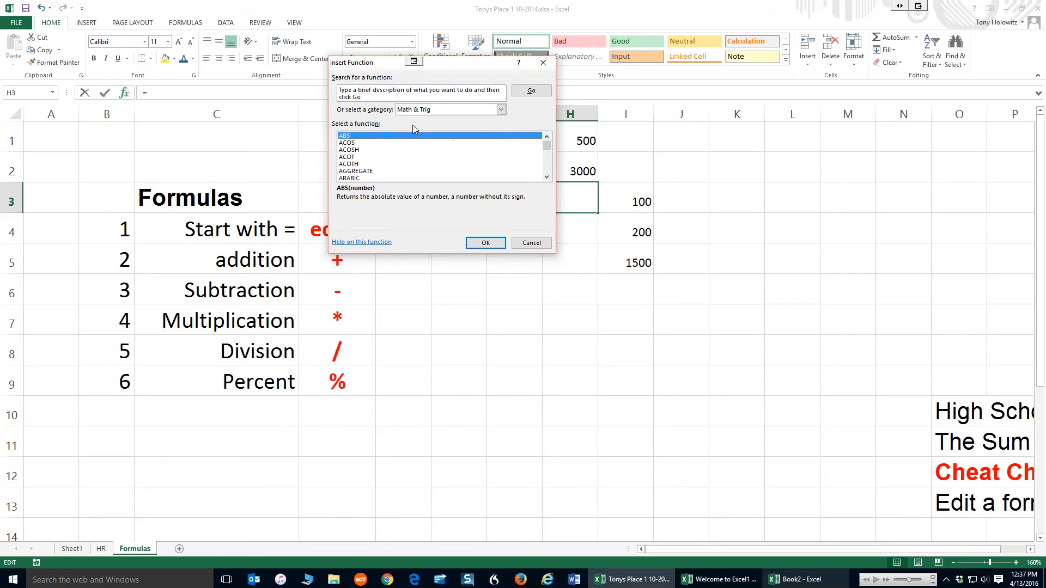
pyautogui.click(349, 158)
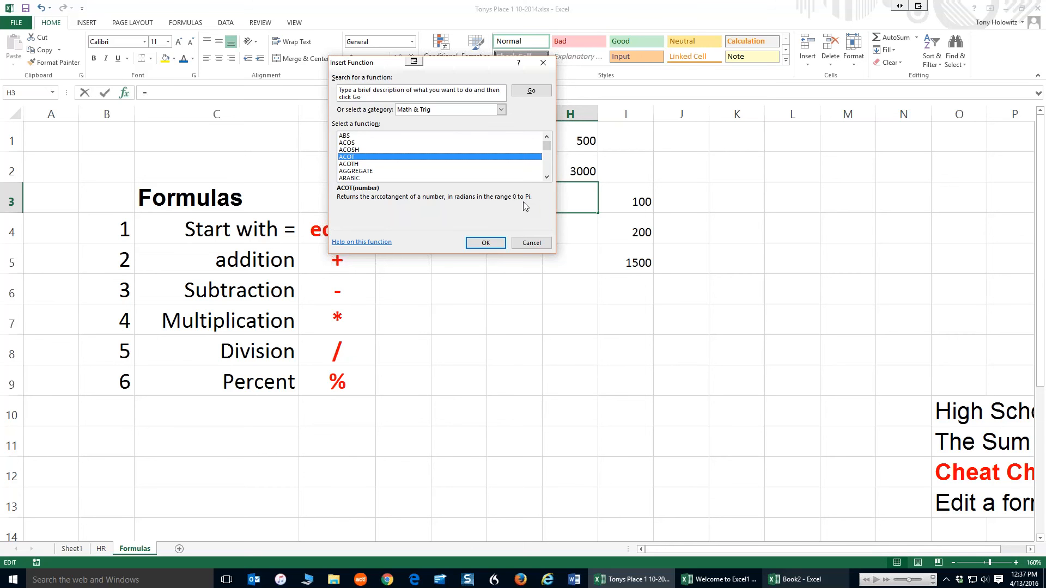
pyautogui.click(532, 244)
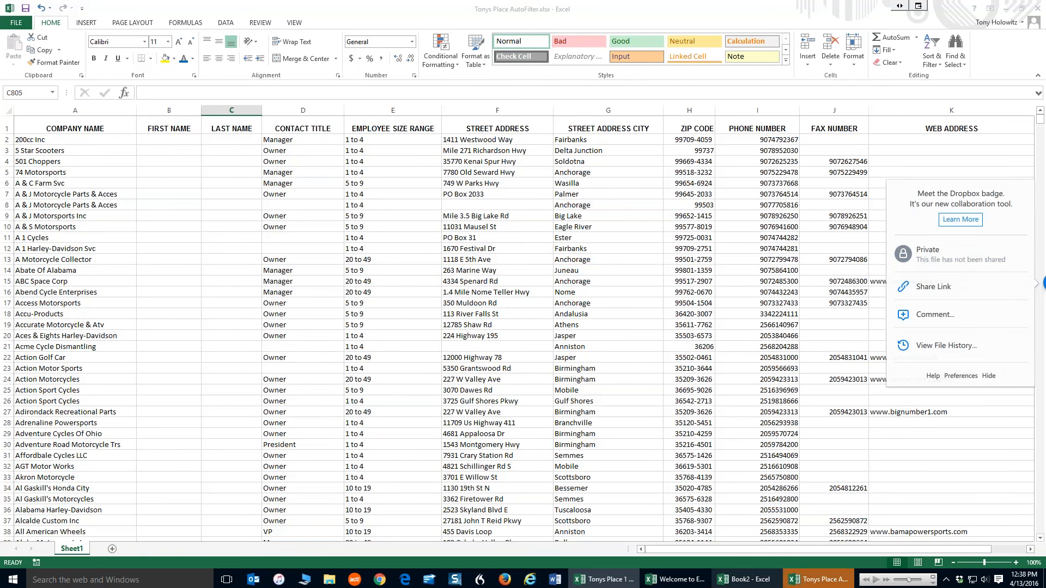
# Insert a new blank column before the Contact Title column in the AutoFilter workbook
pyautogui.click(952, 172)
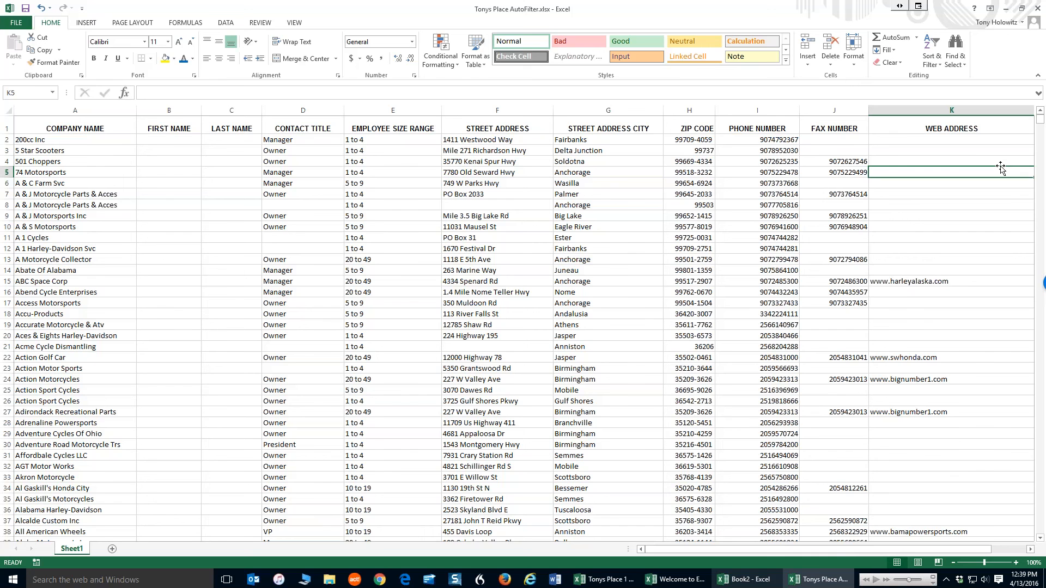
pyautogui.click(300, 112)
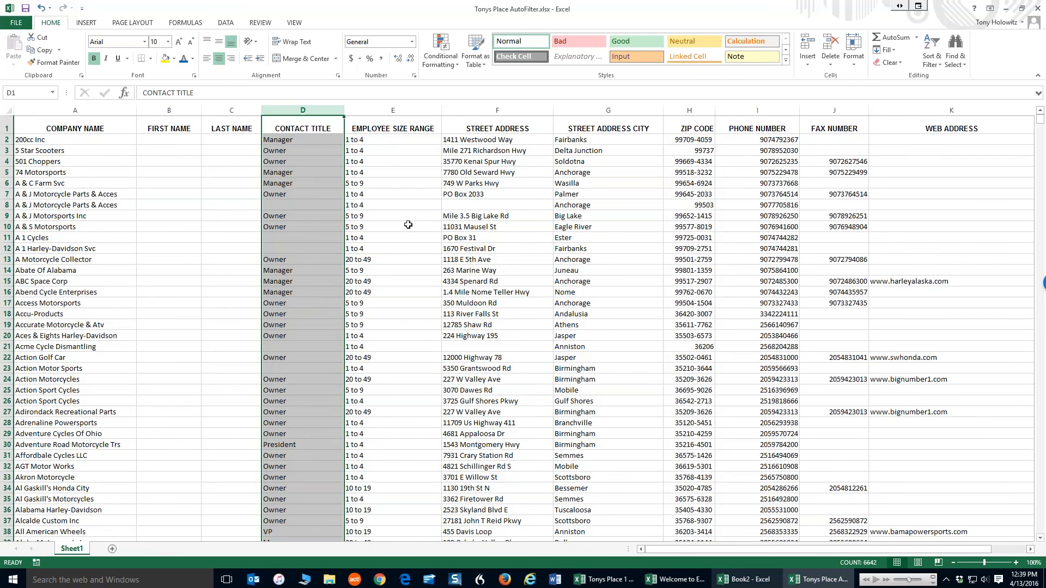
pyautogui.rightClick(302, 108)
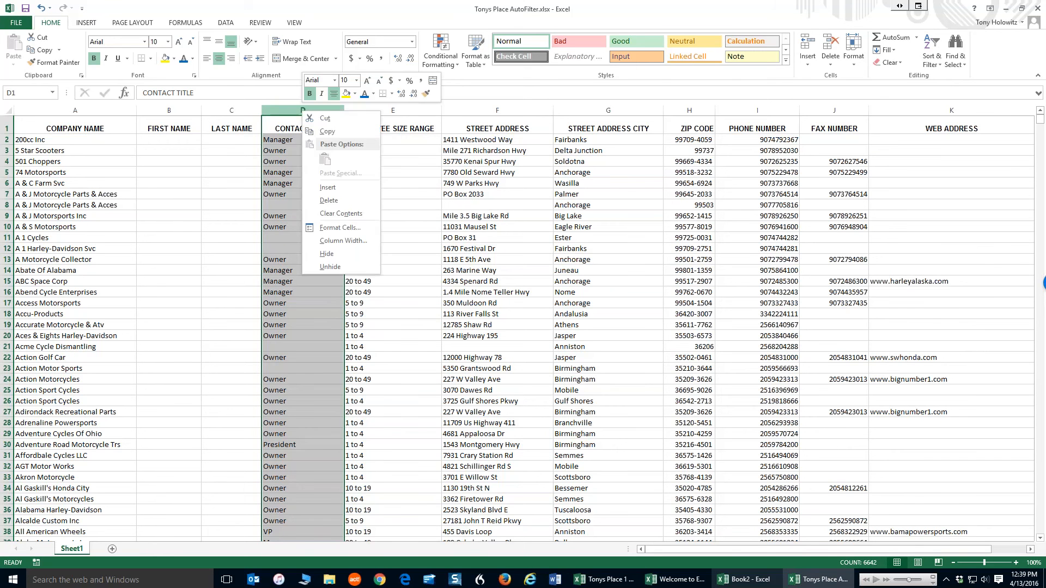
pyautogui.click(327, 188)
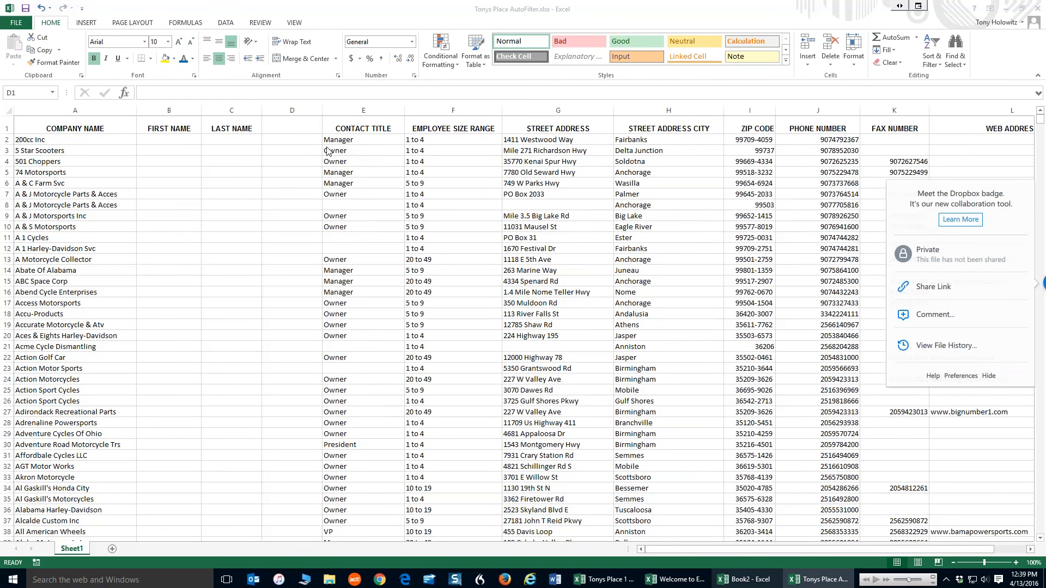
# Enter the header Salesperson in D1 of the new column
pyautogui.click(283, 128)
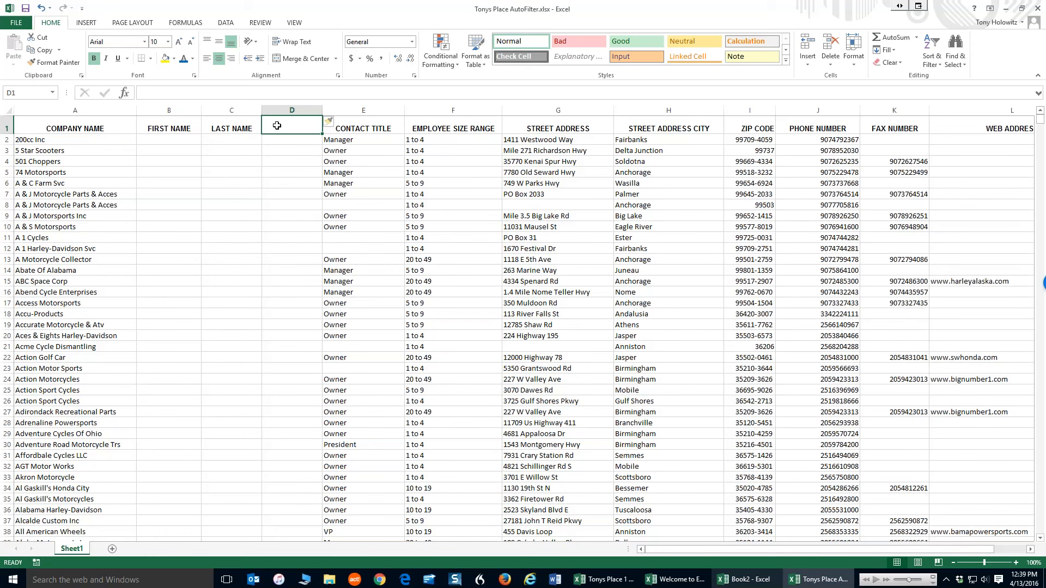
pyautogui.write('Sale')
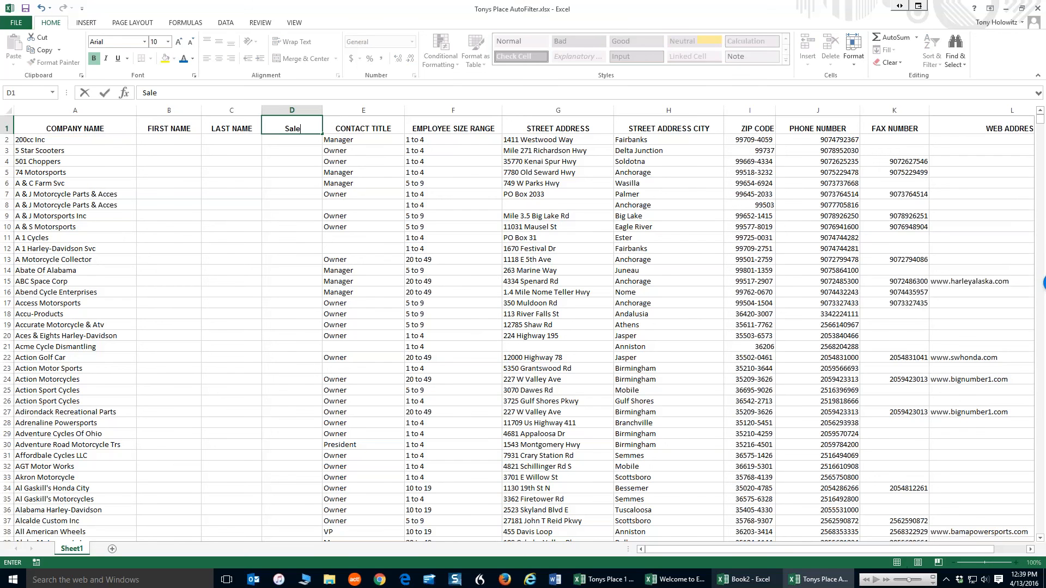
pyautogui.write('sperson')
pyautogui.press('Return')
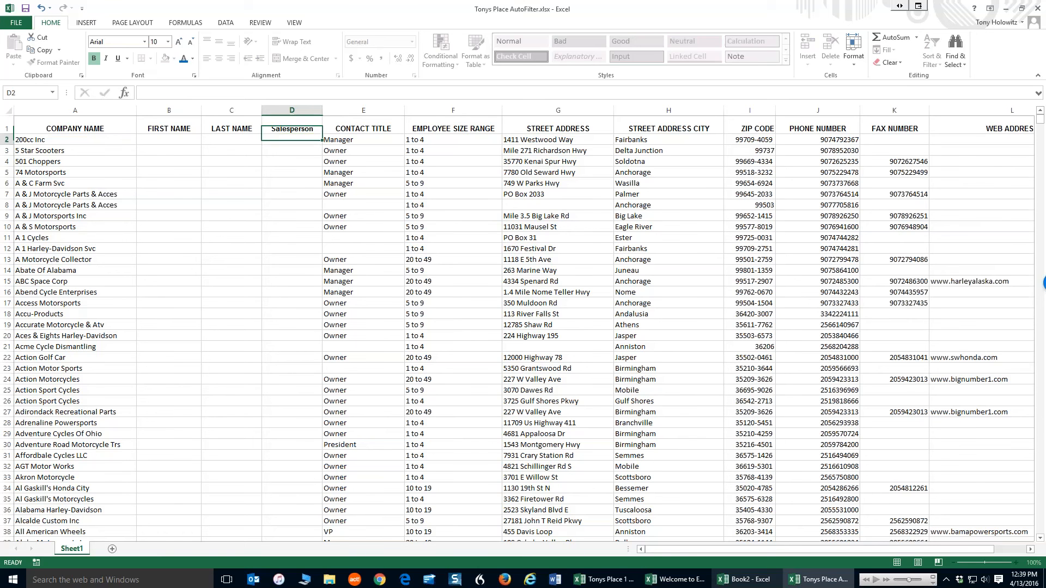
# Insert blank rows above row 6 by selecting rows 6 through 22 and inserting
pyautogui.click(8, 183)
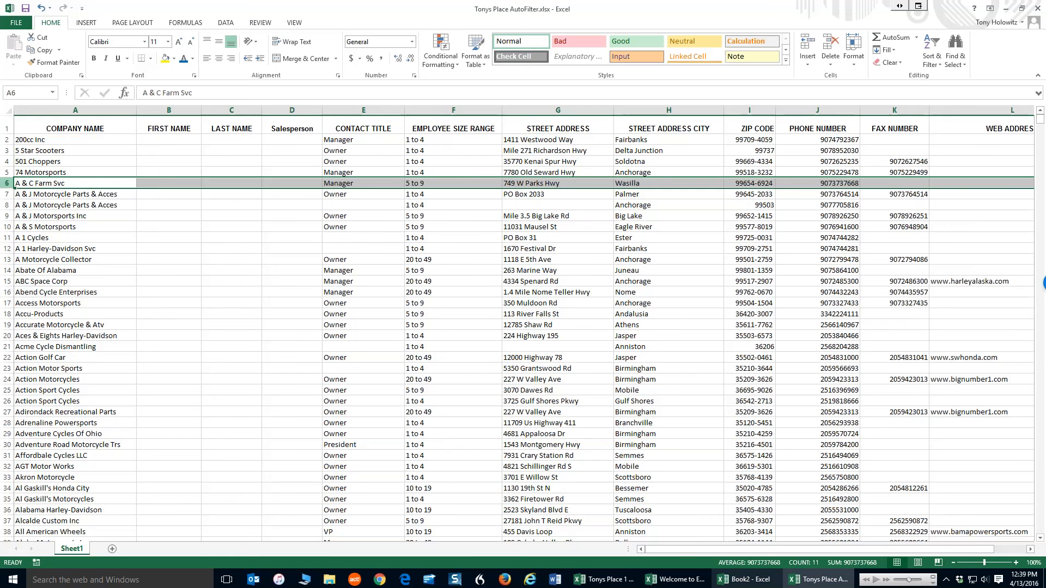
pyautogui.click(8, 183)
pyautogui.moveTo(8, 183); pyautogui.dragTo(8, 358)
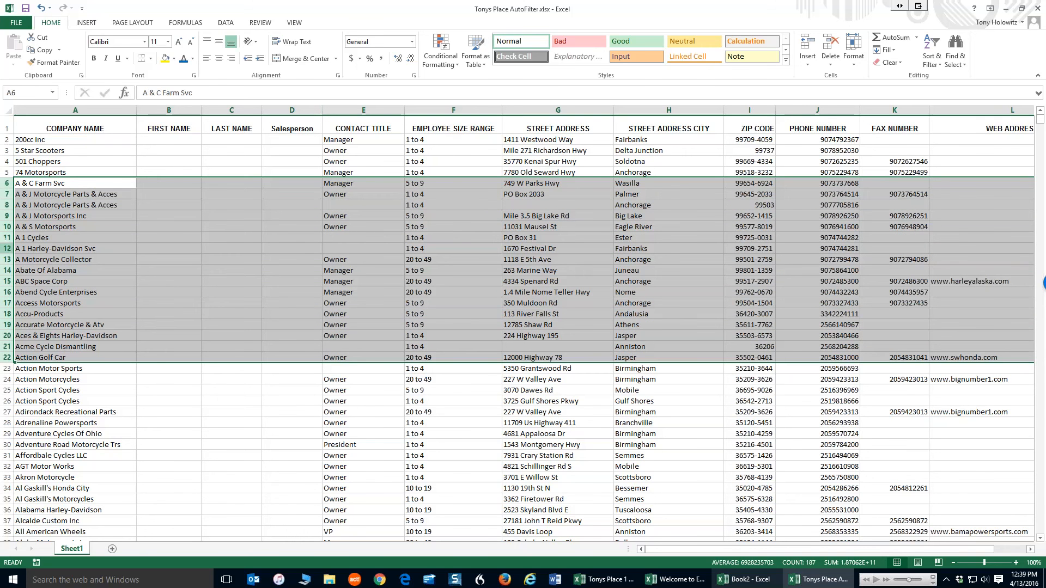
pyautogui.rightClick(7, 232)
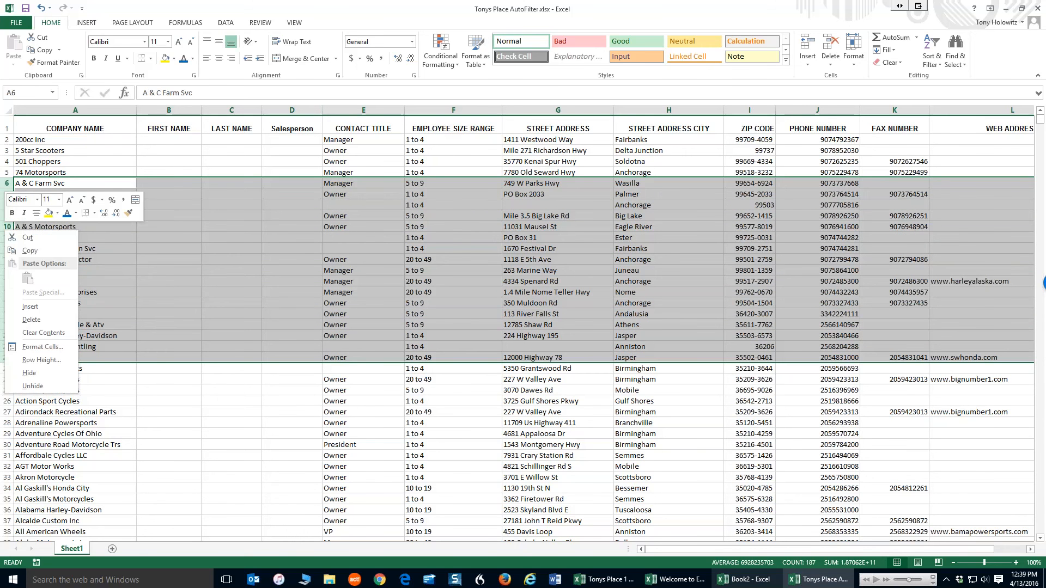
pyautogui.click(30, 307)
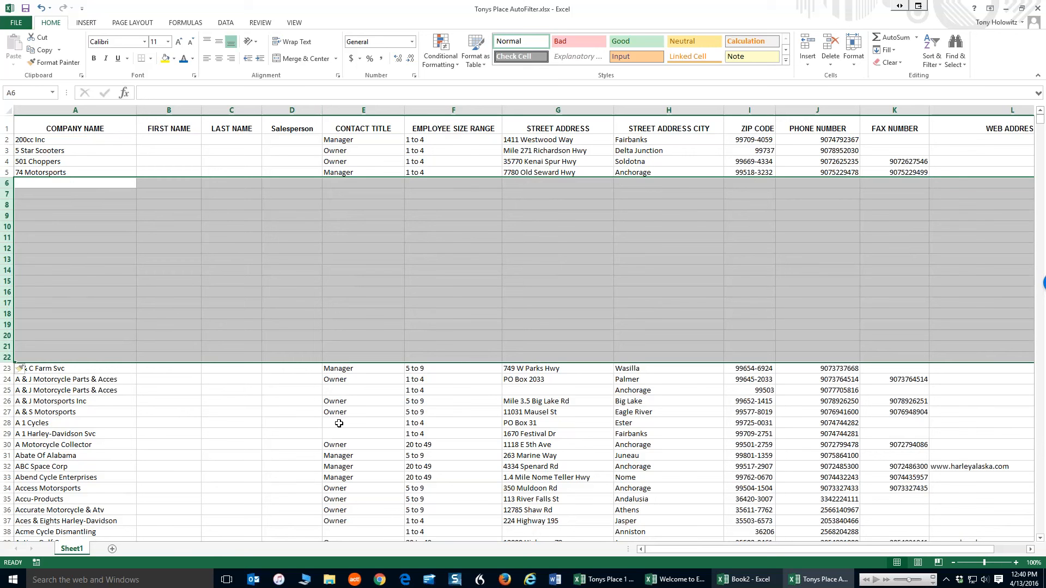
# Undo the row insertion, the Salesperson header and the column insertion
pyautogui.click(42, 8)
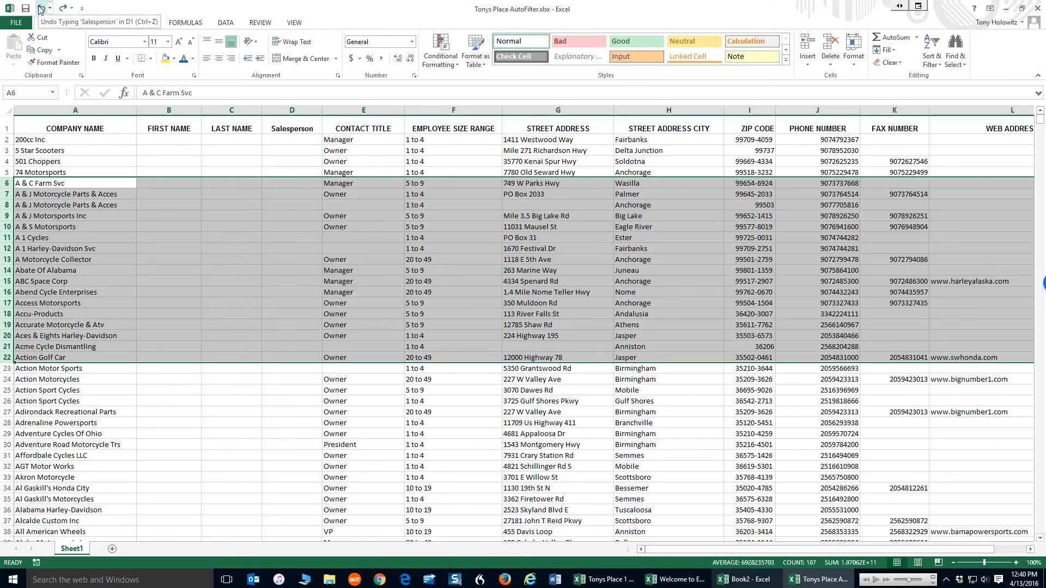
pyautogui.click(42, 8)
pyautogui.click(42, 7)
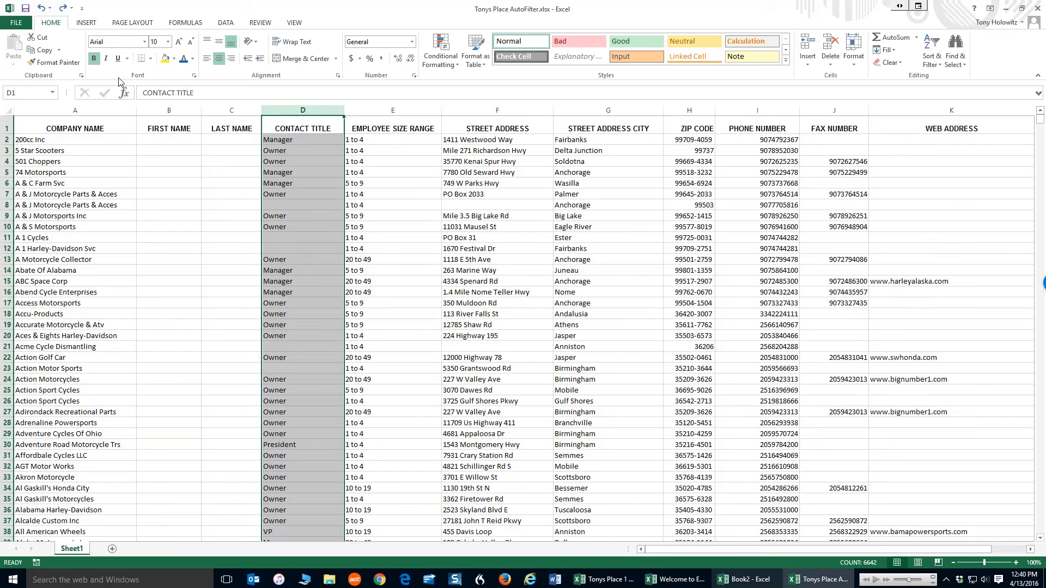
# Select columns A through K and turn on the Filter for the data
pyautogui.click(96, 109)
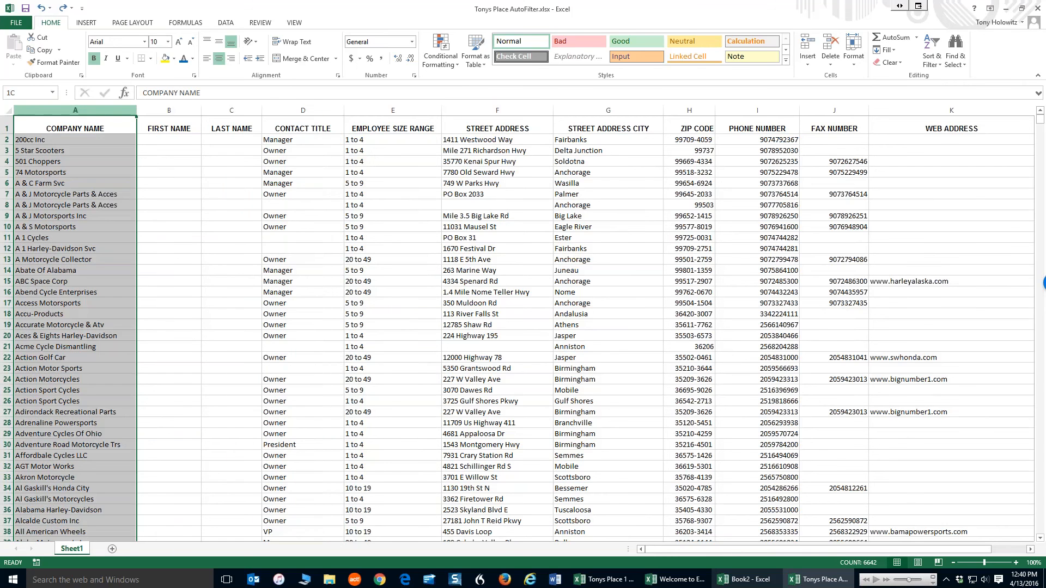
pyautogui.moveTo(100, 112); pyautogui.dragTo(990, 194)
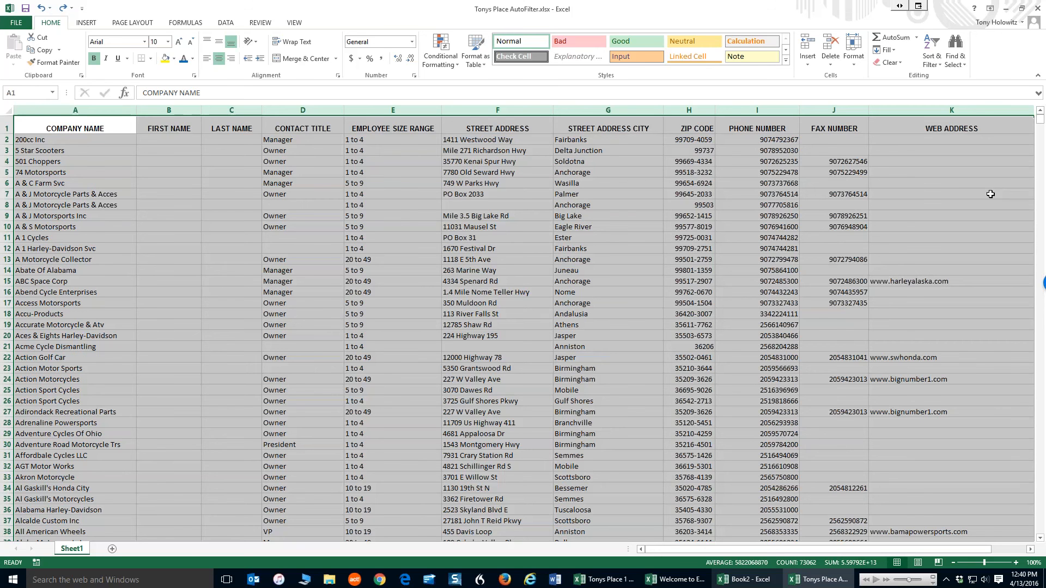
pyautogui.click(225, 24)
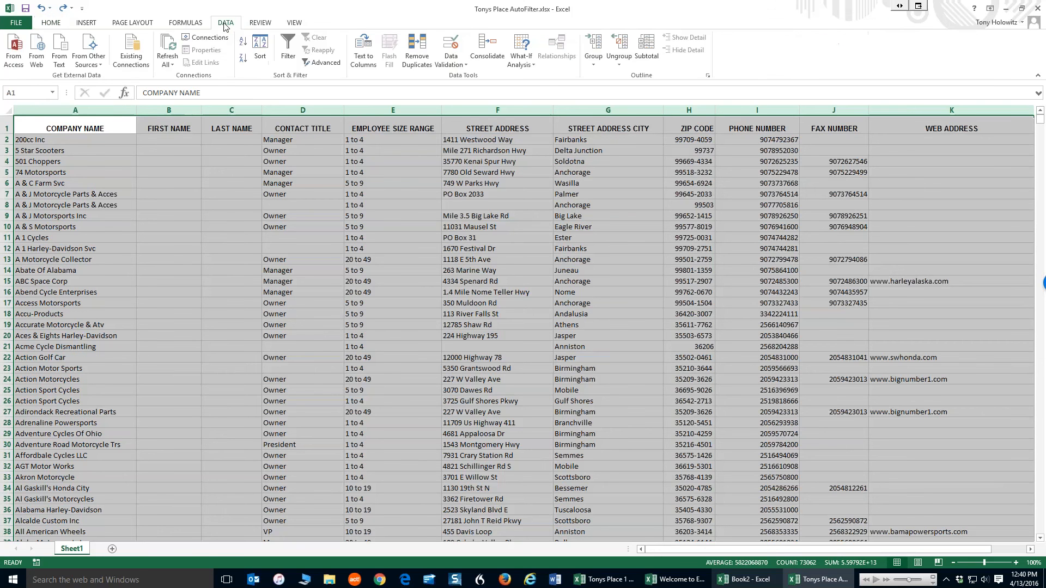
pyautogui.click(288, 48)
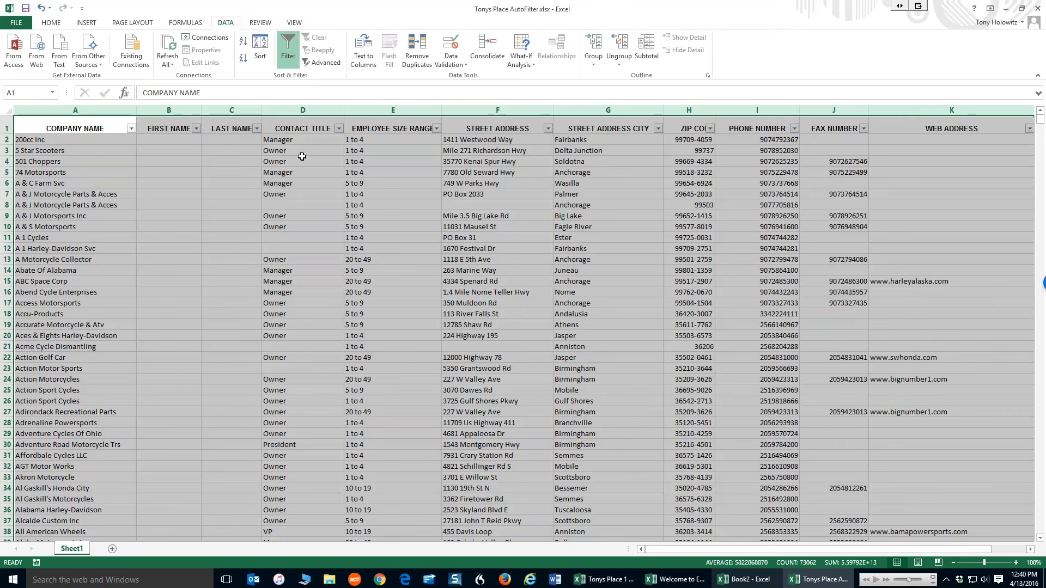
# Filter the Contact Title column to show only President
pyautogui.click(302, 160)
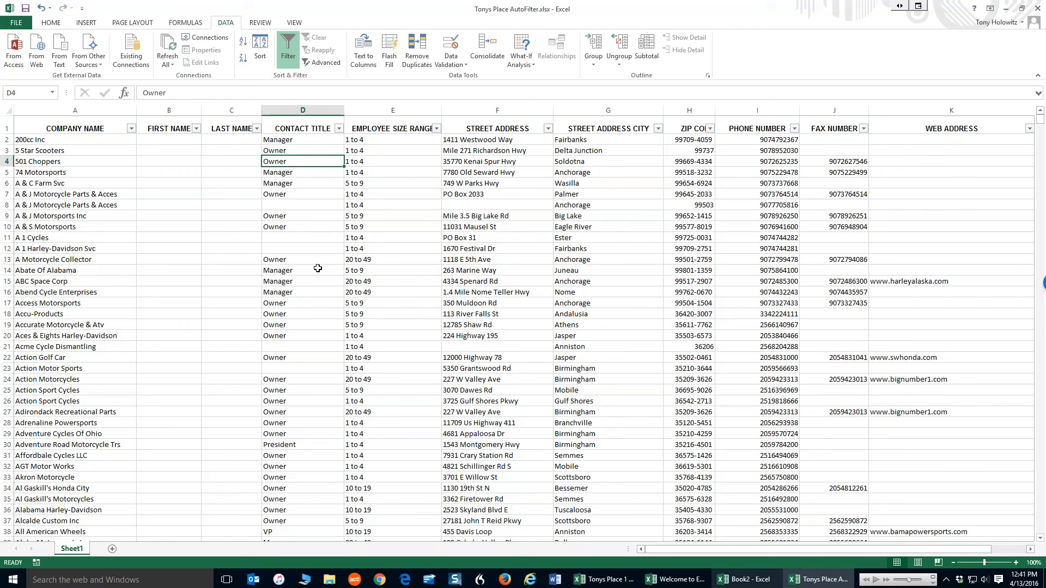
pyautogui.click(339, 129)
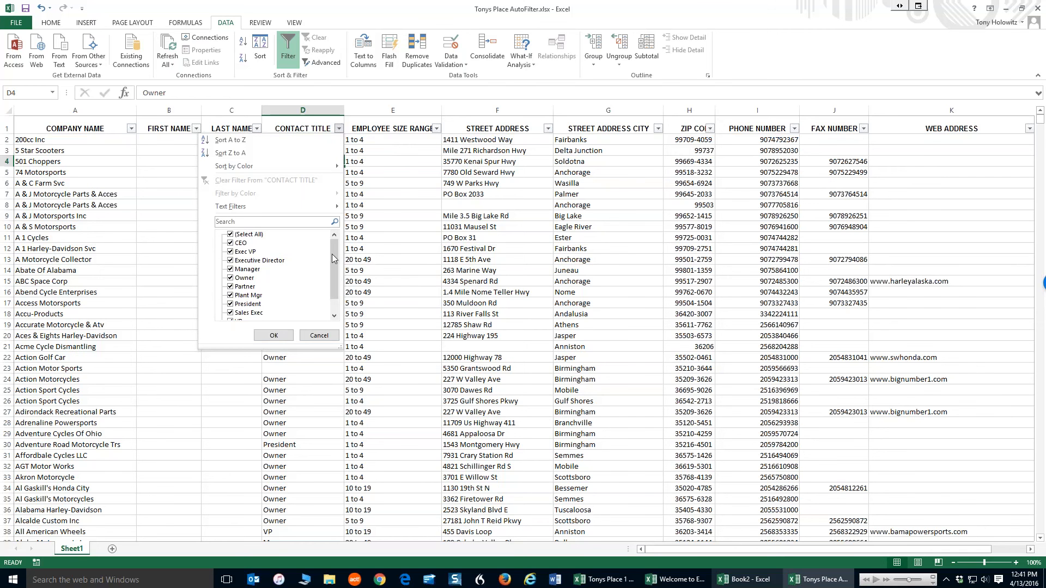
pyautogui.moveTo(332, 254); pyautogui.dragTo(336, 293)
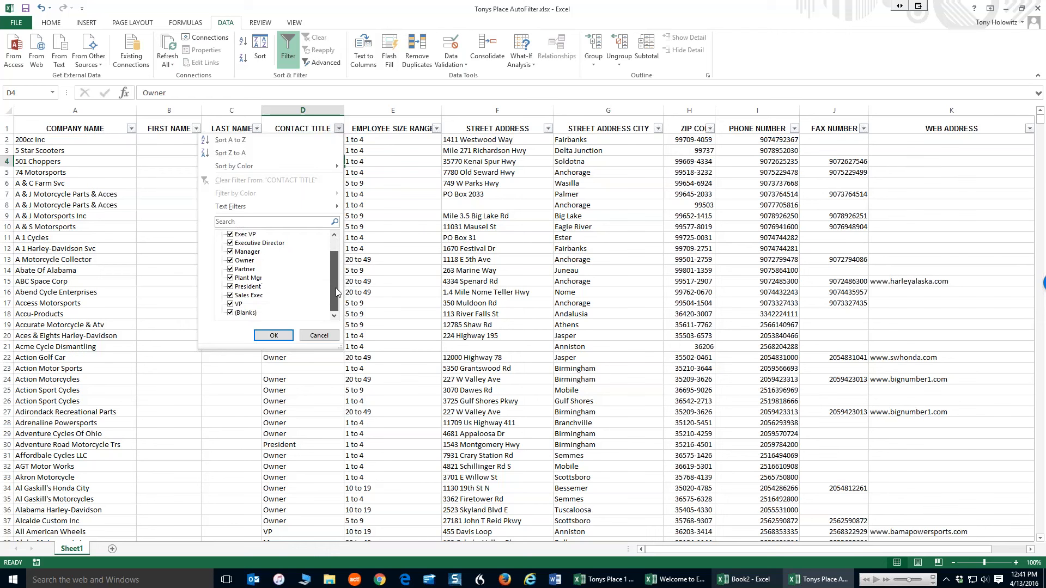
pyautogui.click(230, 313)
pyautogui.scroll(1, 336, 285)
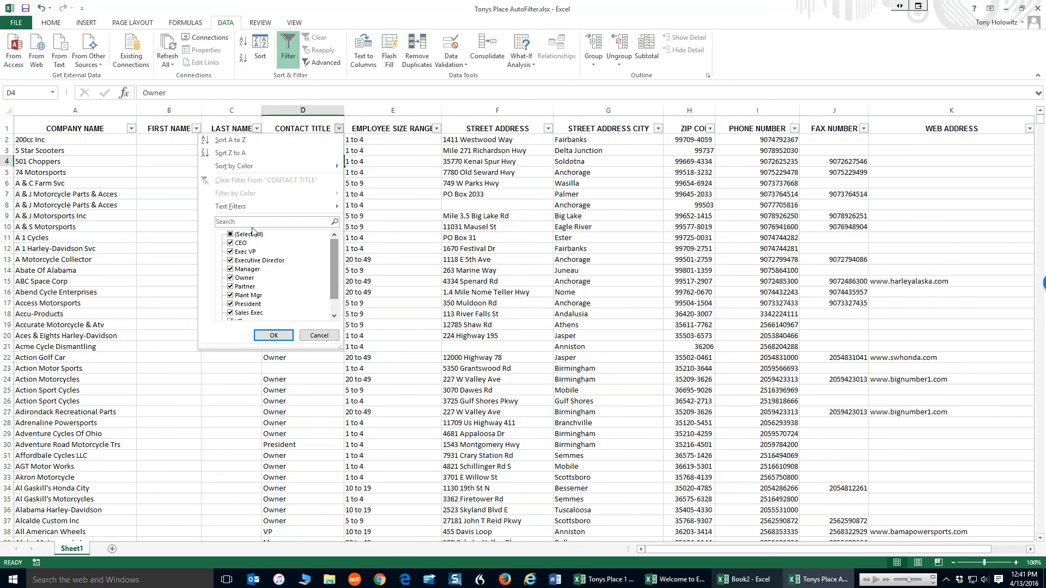
pyautogui.click(230, 243)
pyautogui.click(230, 252)
pyautogui.click(230, 261)
pyautogui.click(230, 269)
pyautogui.click(230, 278)
pyautogui.click(230, 286)
pyautogui.click(230, 295)
pyautogui.click(230, 304)
pyautogui.click(230, 313)
pyautogui.scroll(-2, 335, 280)
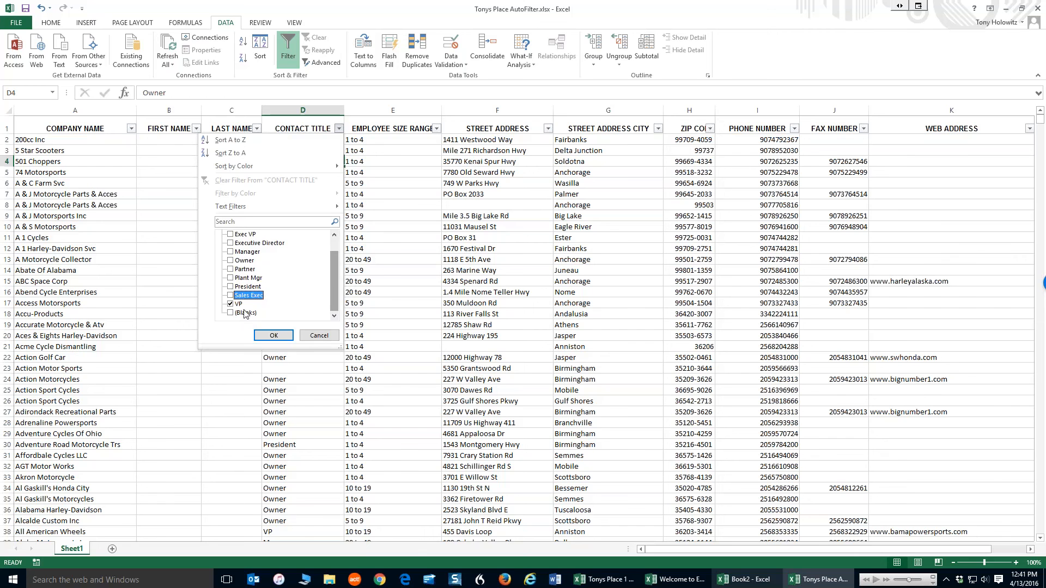
pyautogui.click(230, 304)
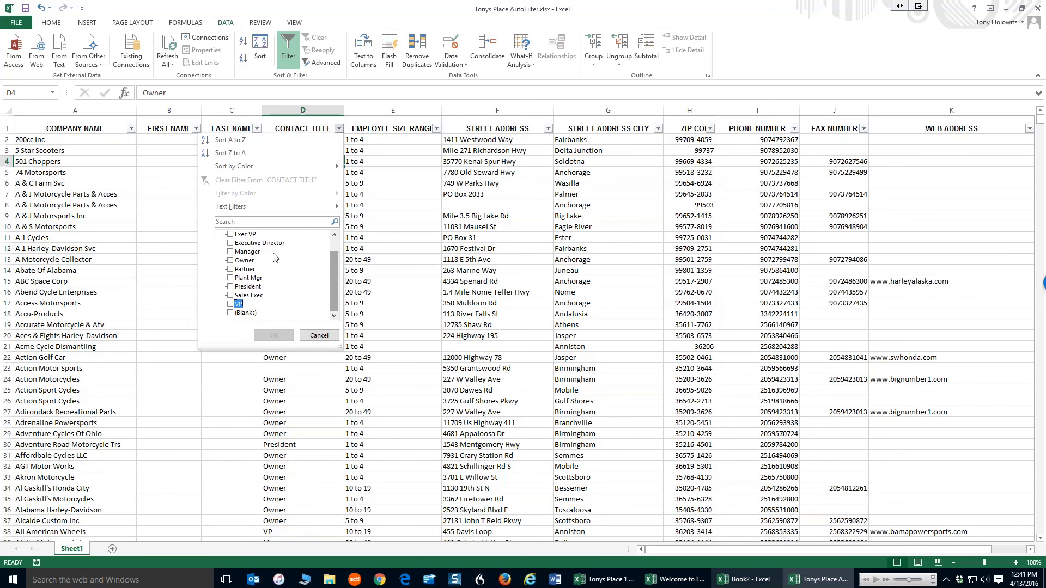
pyautogui.scroll(2, 335, 260)
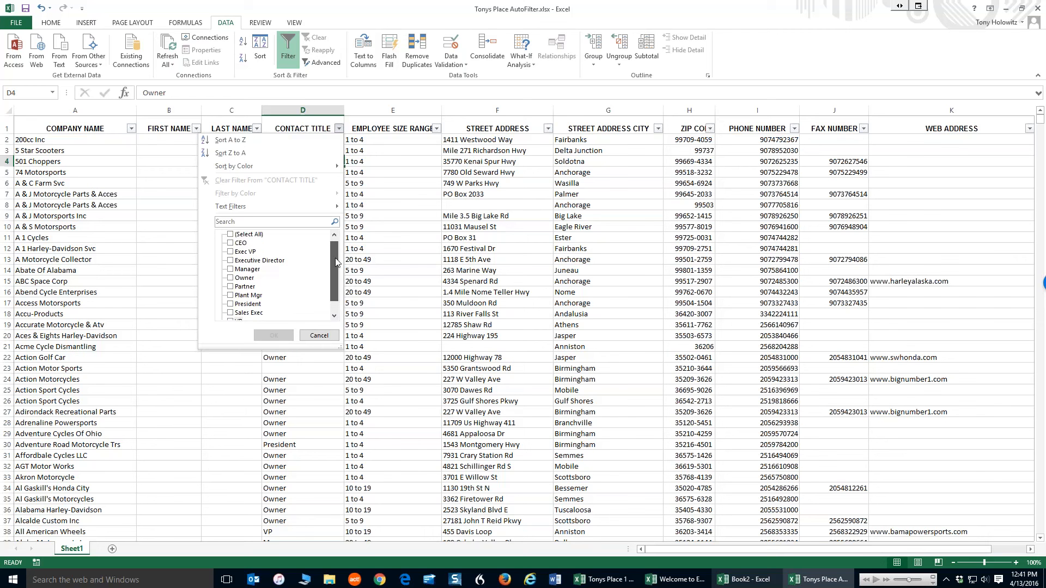
pyautogui.click(231, 304)
pyautogui.click(272, 336)
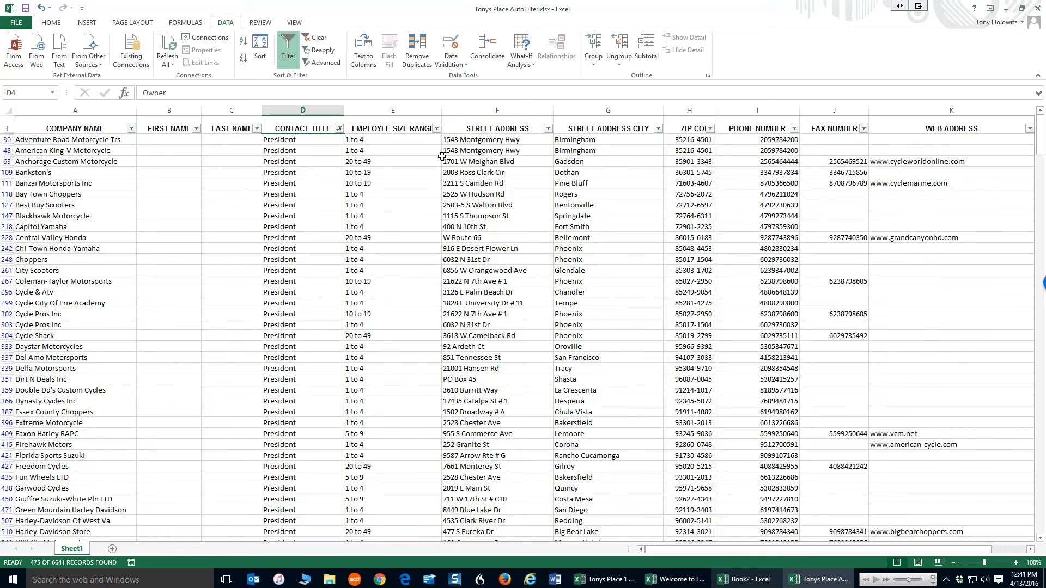
# Filter the Employee Size Range column to show only 20 to 49
pyautogui.click(437, 128)
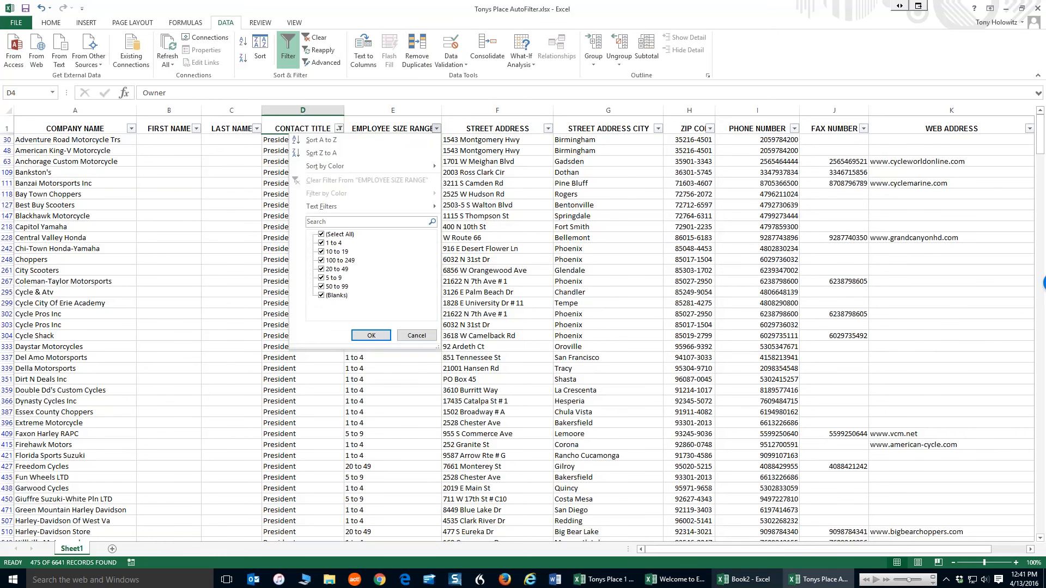
pyautogui.click(321, 234)
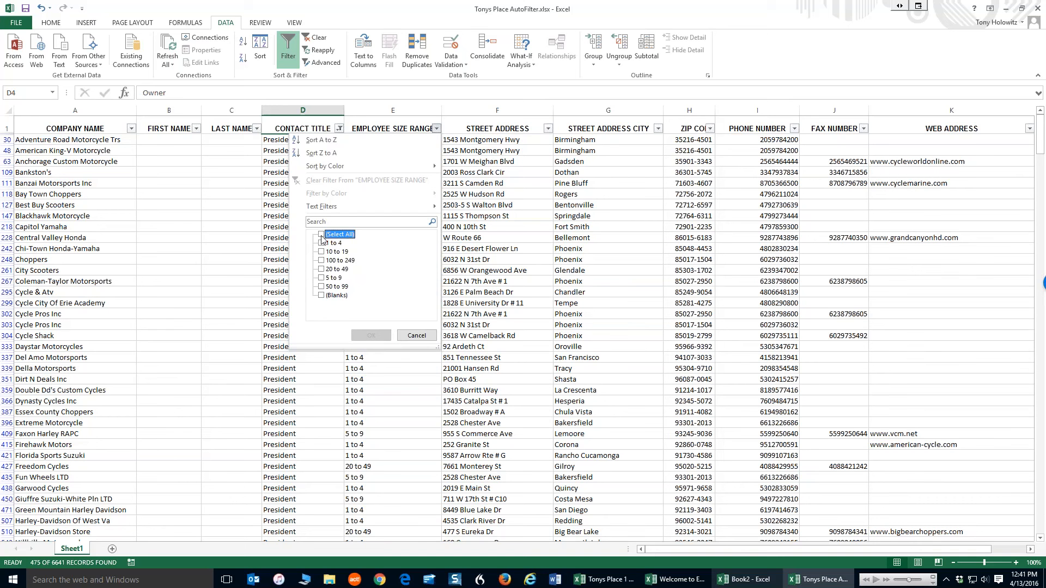
pyautogui.click(322, 269)
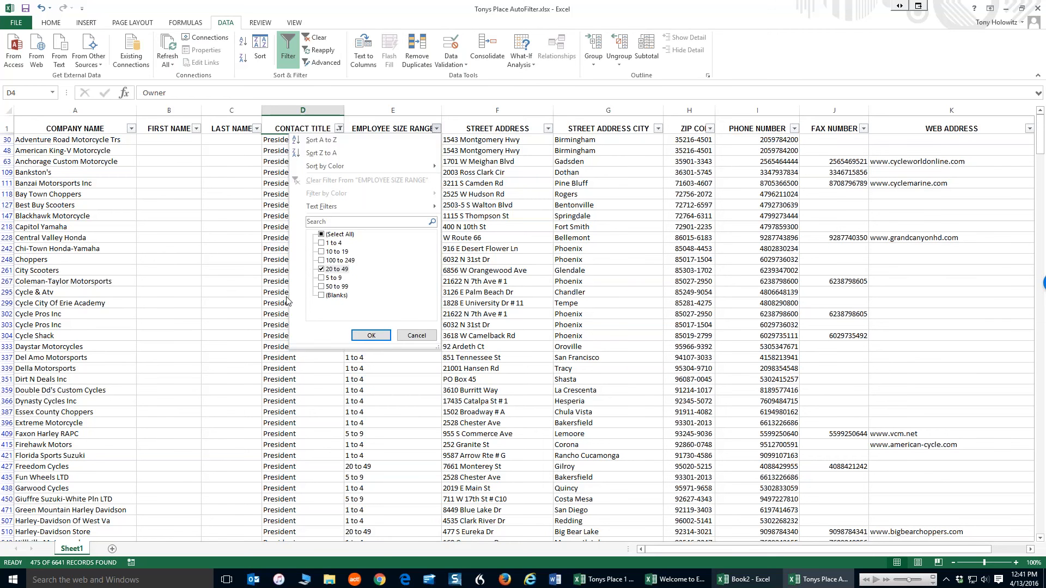
pyautogui.click(371, 336)
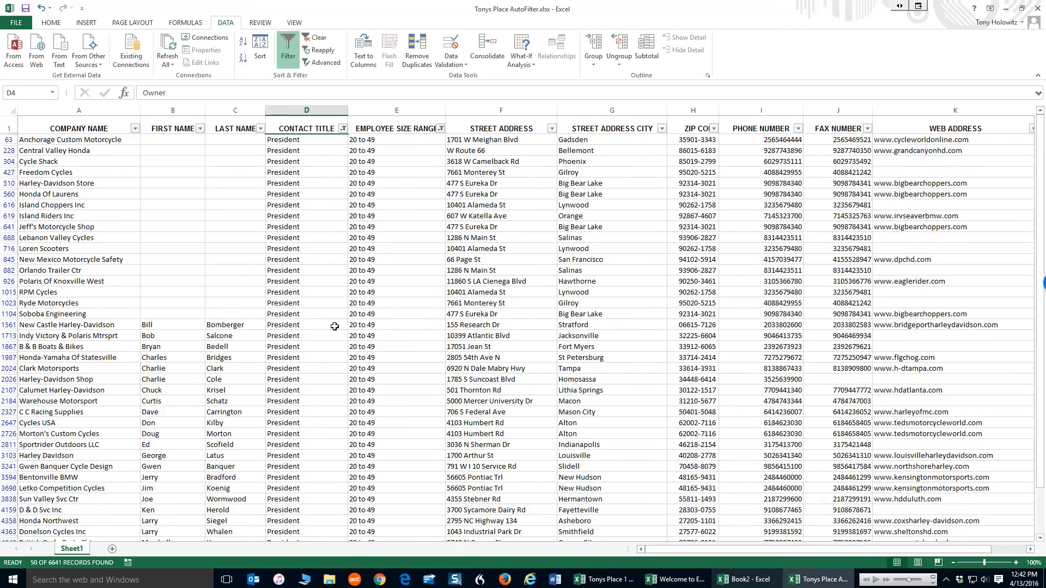
# Turn off the filters to show all records again
pyautogui.scroll(-4, 334, 327)
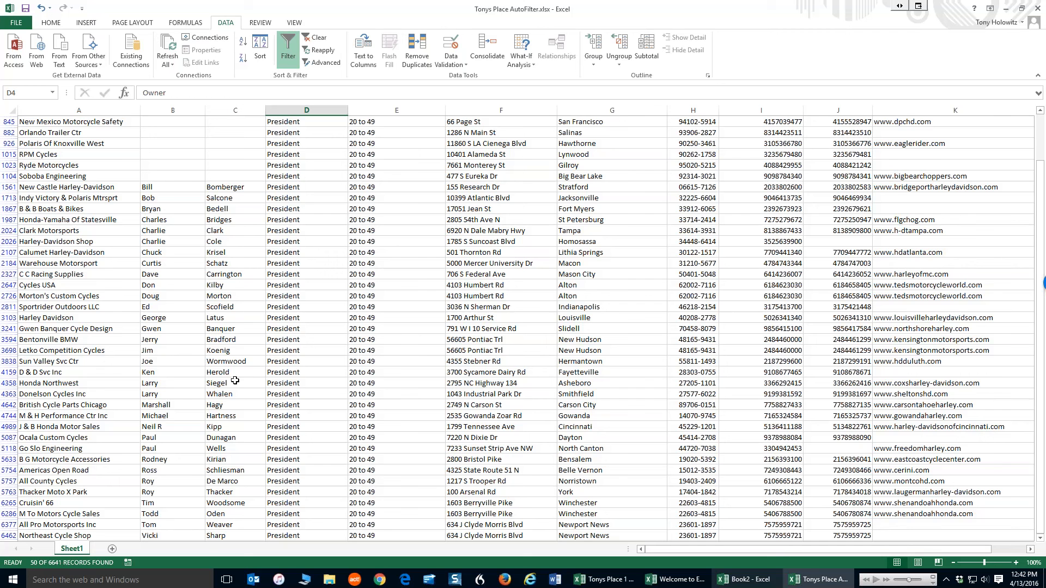
pyautogui.scroll(4, 487, 254)
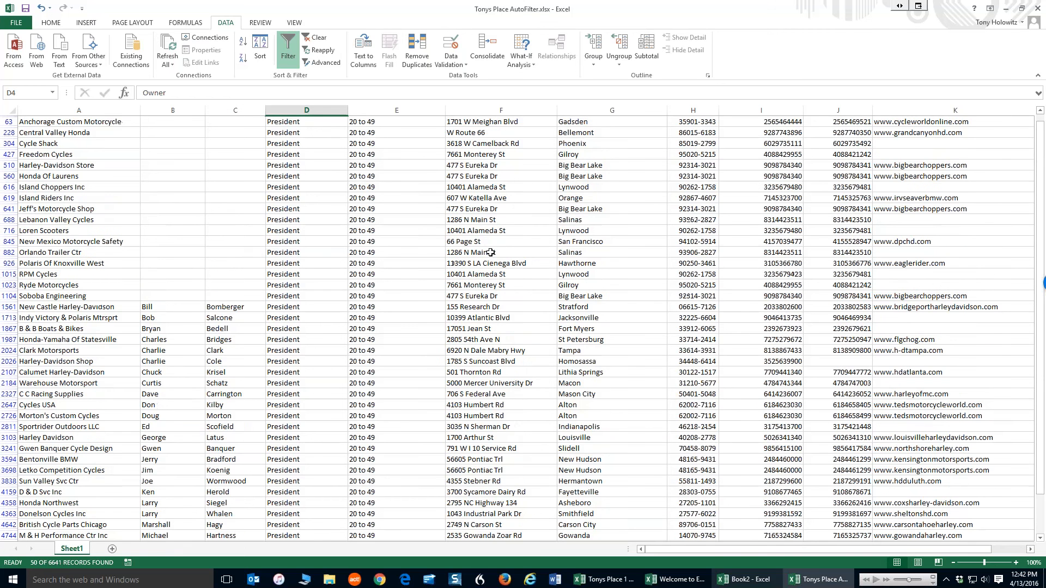
pyautogui.click(289, 51)
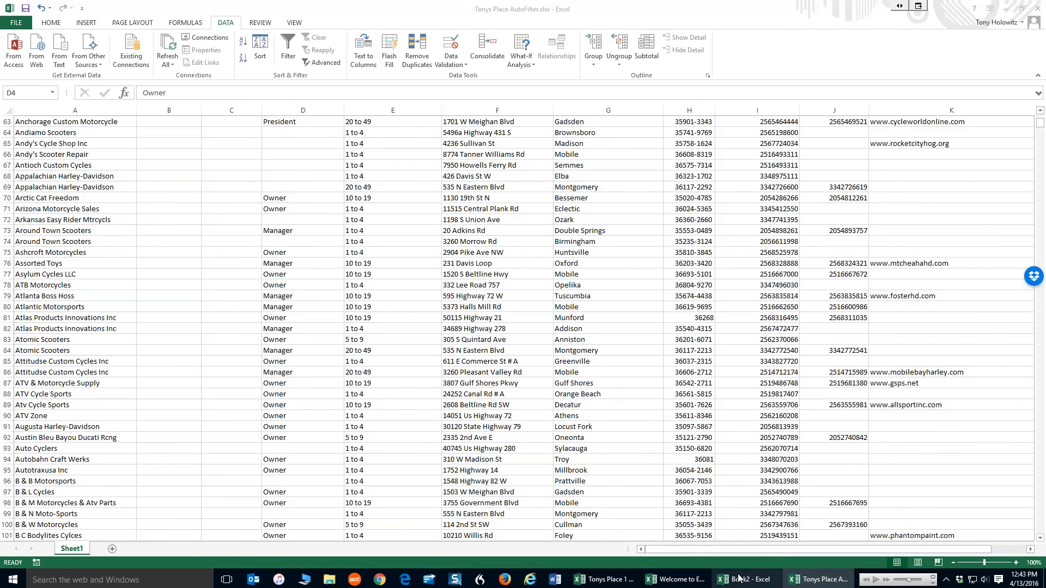
# Switch to the Tonys Place Pivot Table workbook and return to the top of the data
pyautogui.click(723, 581)
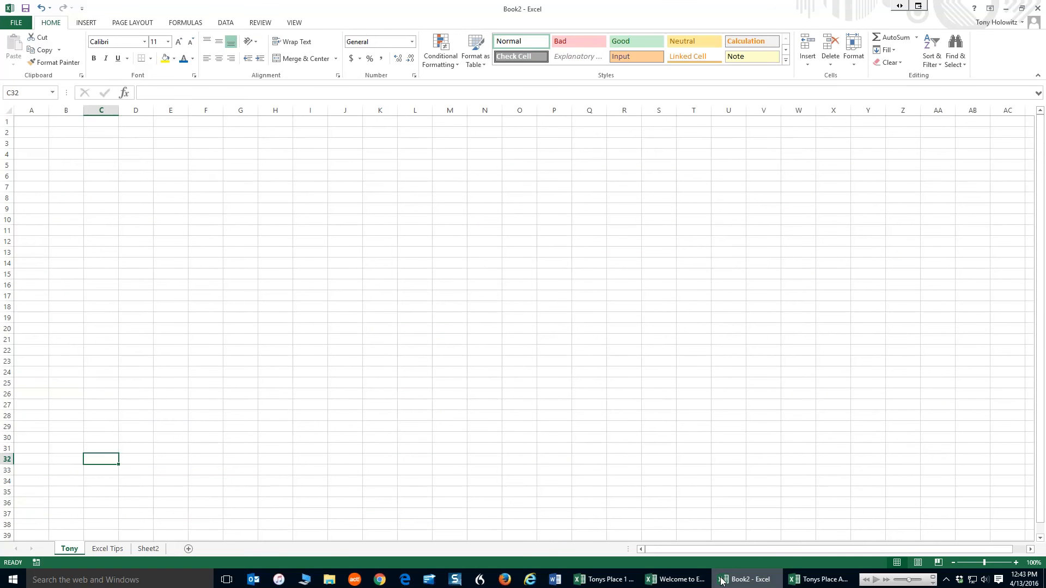
pyautogui.click(810, 583)
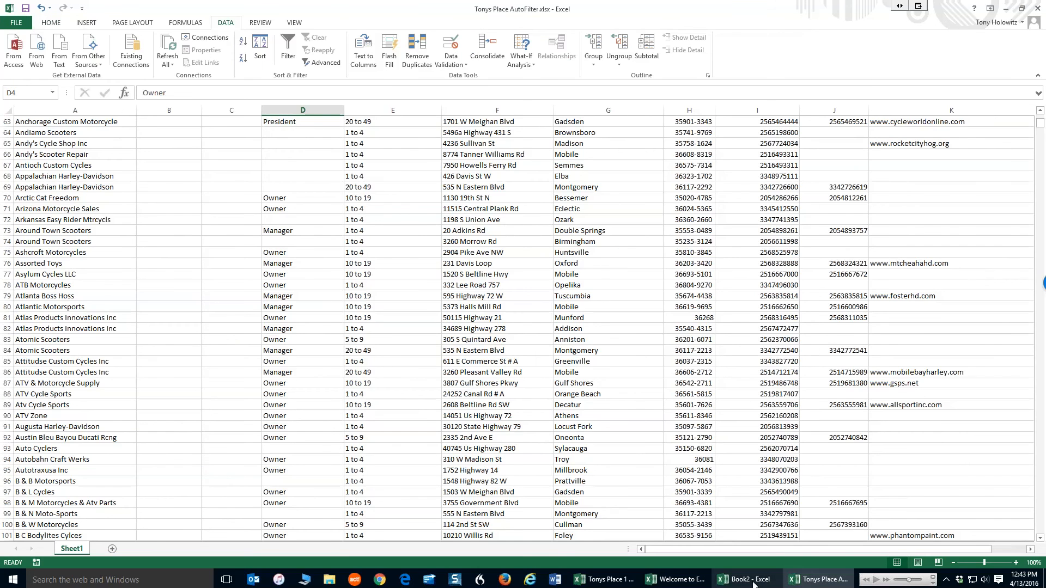
pyautogui.click(678, 582)
pyautogui.click(615, 582)
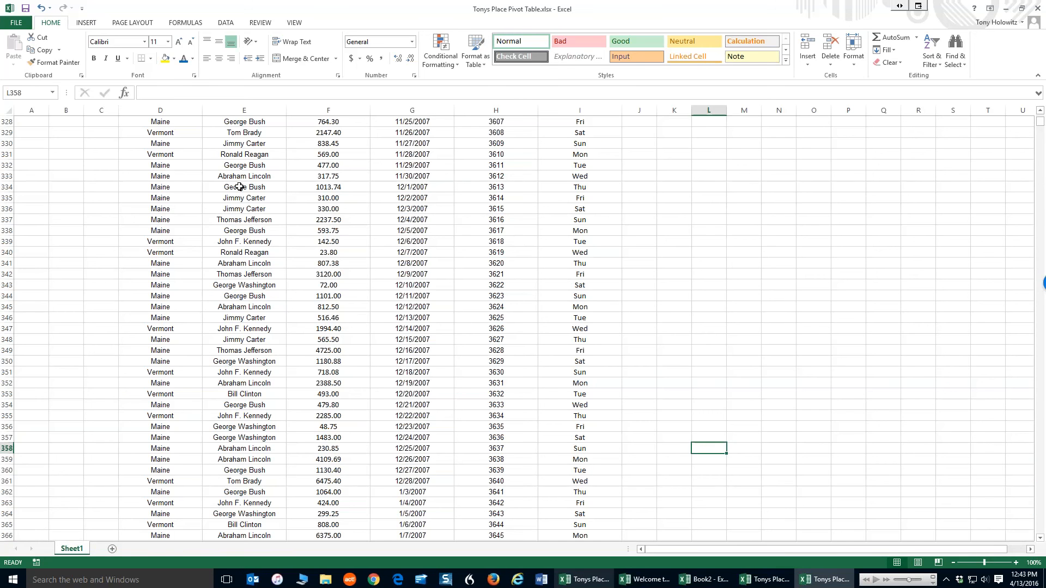
pyautogui.scroll(7, 239, 187)
pyautogui.moveTo(1041, 122); pyautogui.dragTo(1041, 113)
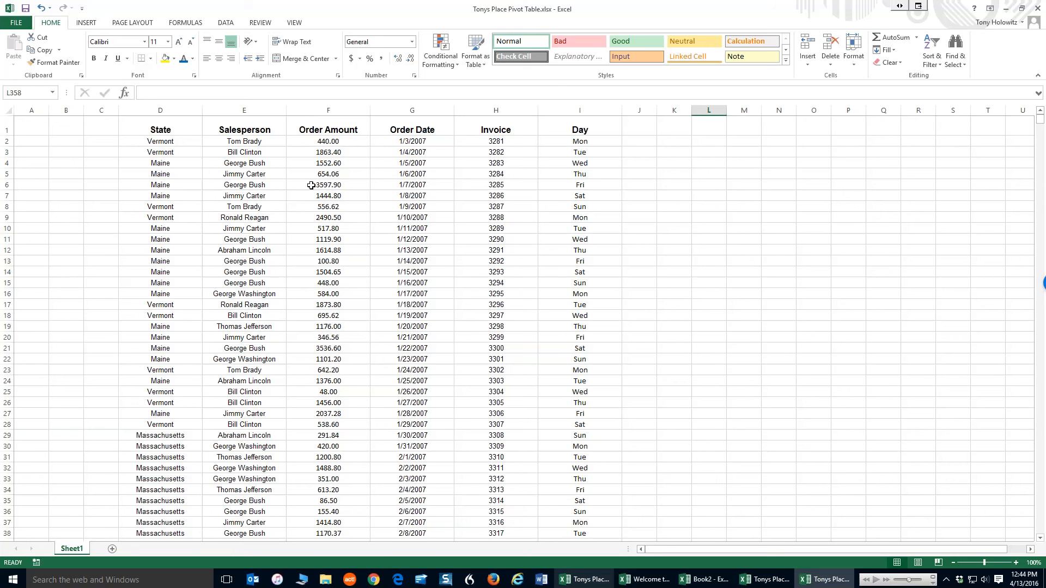
# Create a PivotTable from the State-to-Day data on a new worksheet
pyautogui.click(252, 143)
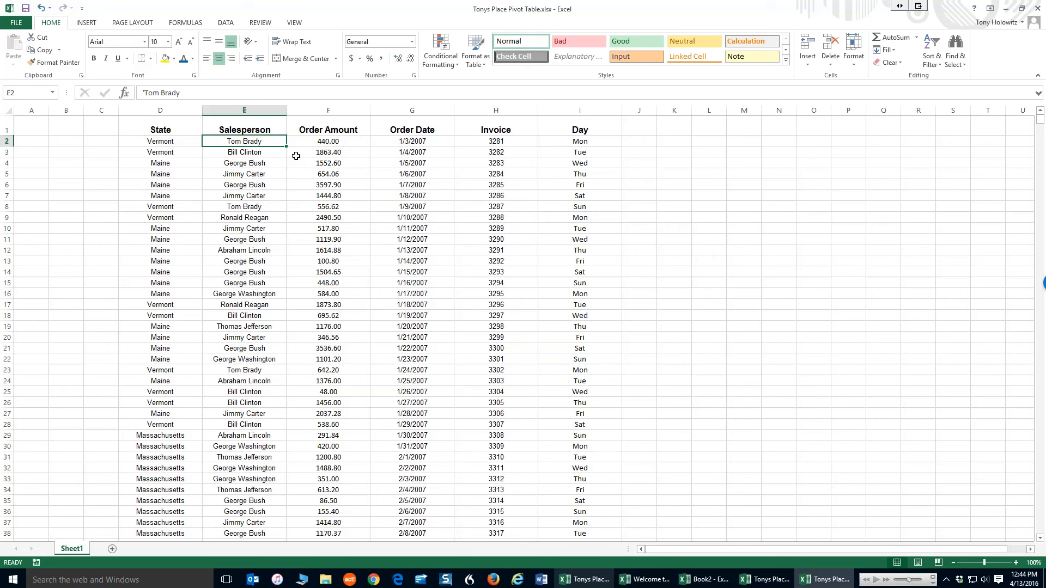
pyautogui.click(336, 142)
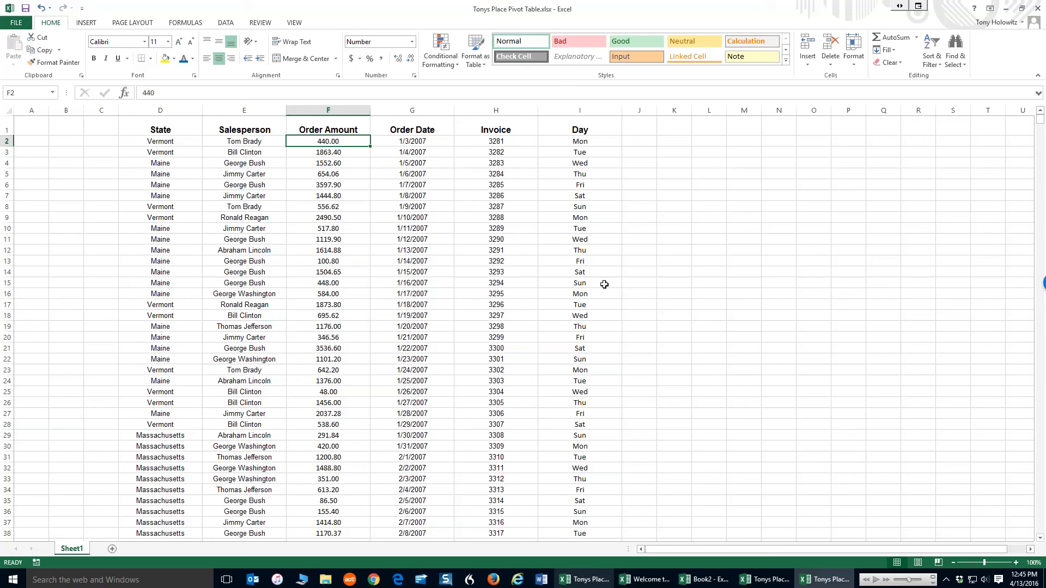
pyautogui.click(148, 127)
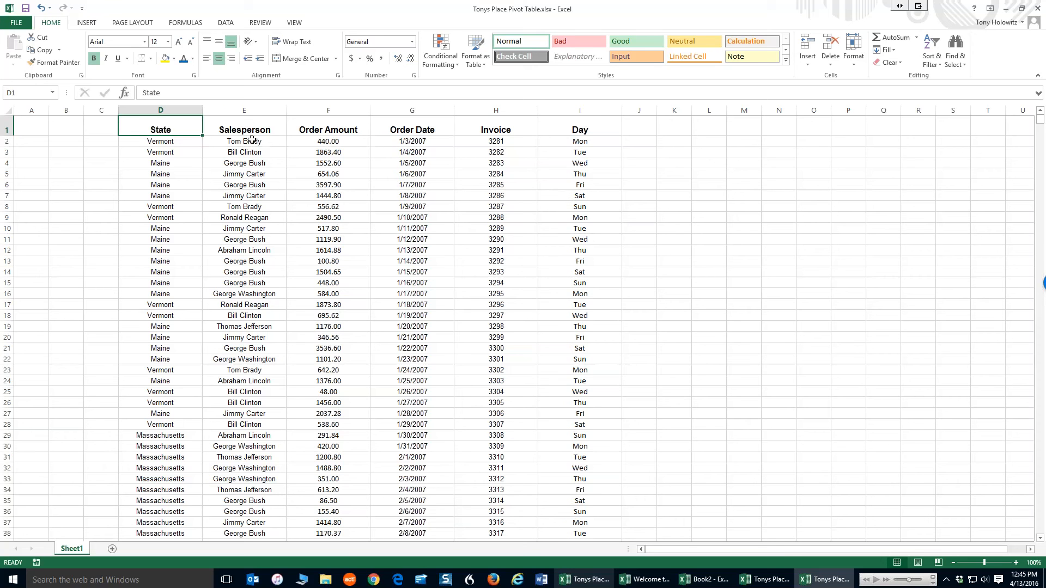
pyautogui.click(85, 23)
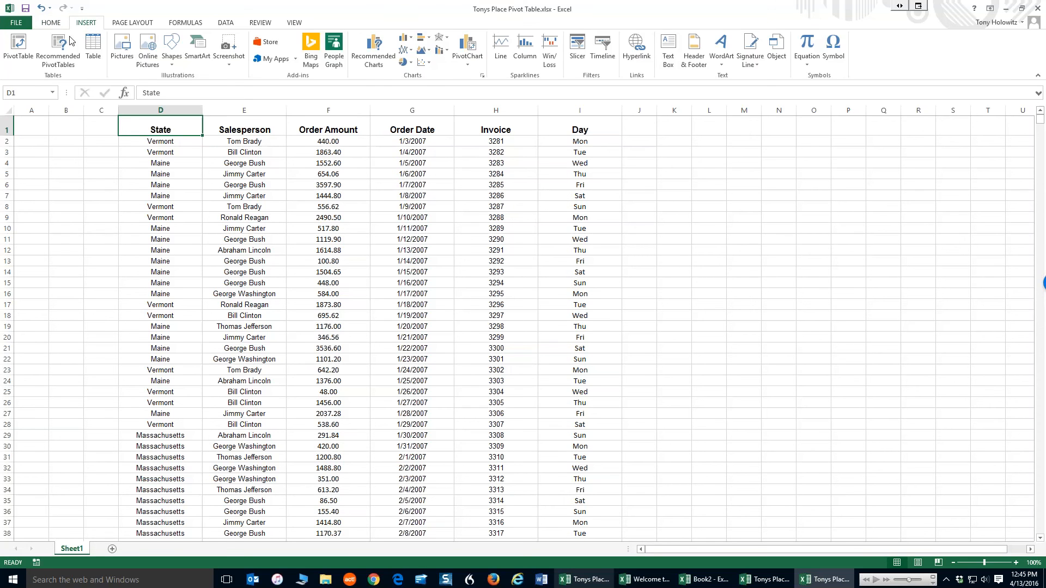
pyautogui.click(13, 49)
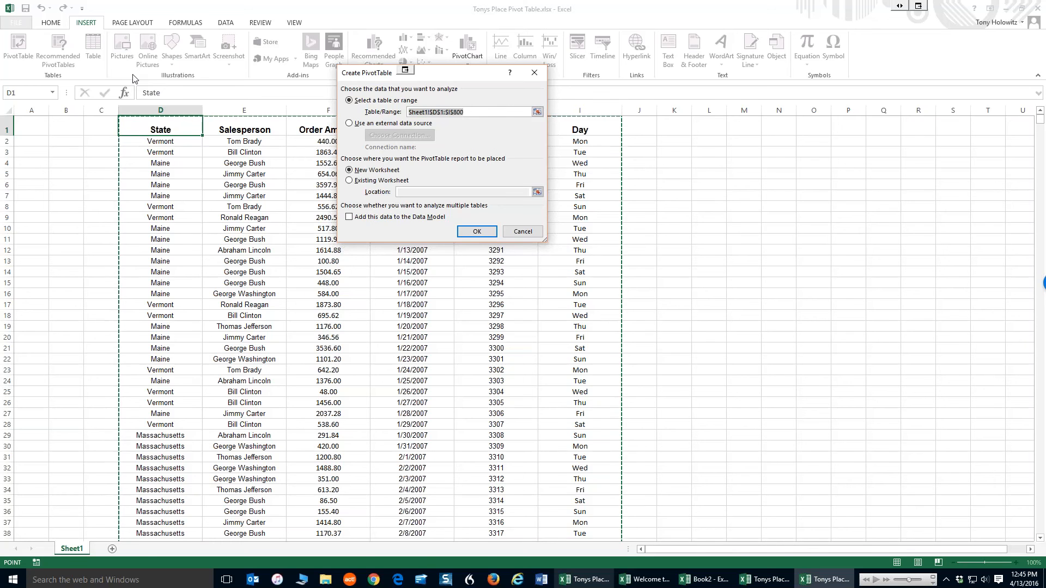
pyautogui.click(487, 232)
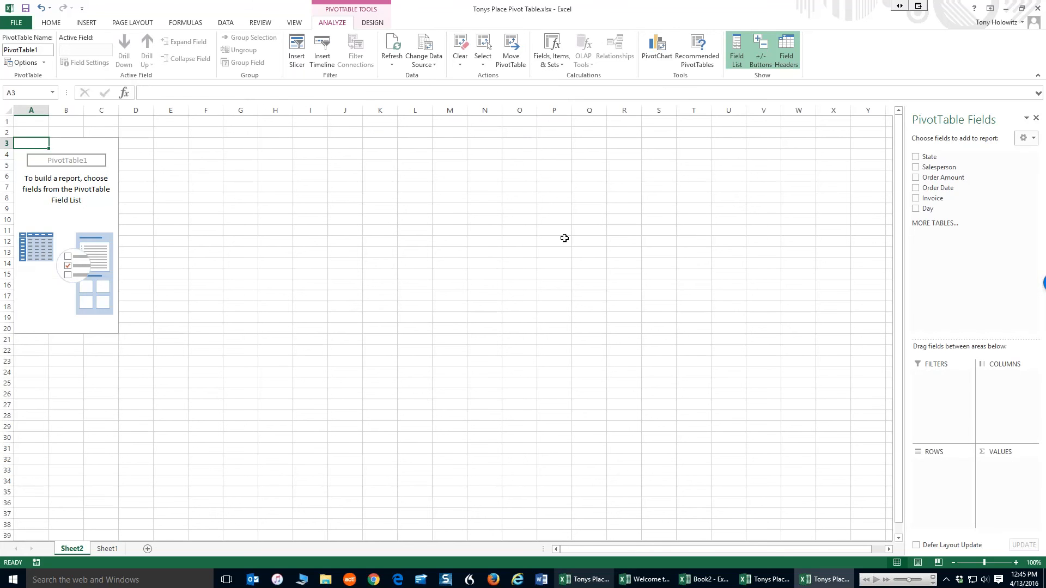
# Widen the PivotTable Fields pane and add Salesperson to the Rows area
pyautogui.moveTo(904, 241); pyautogui.dragTo(774, 243)
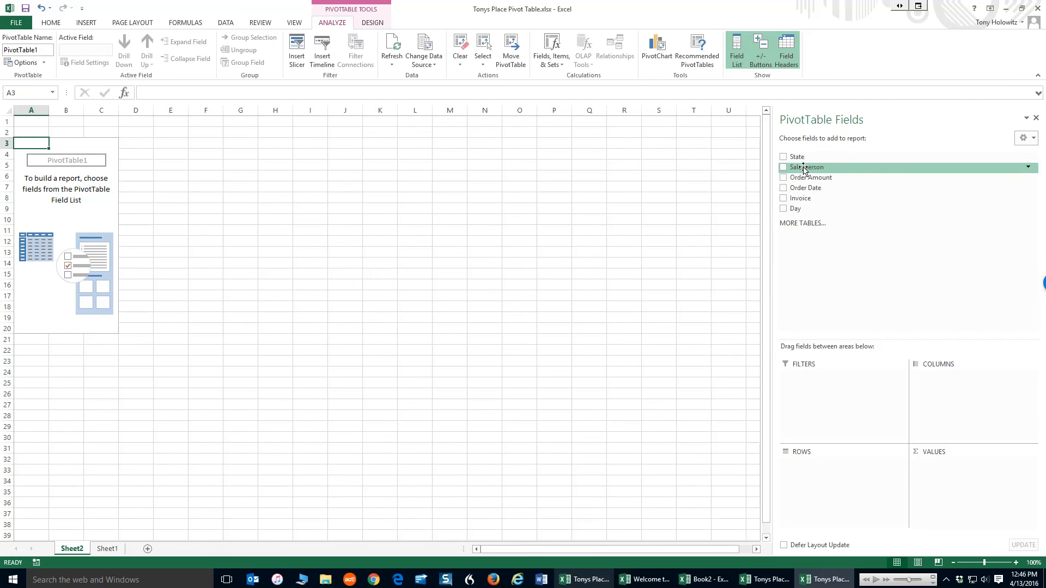
pyautogui.moveTo(804, 169); pyautogui.dragTo(813, 469)
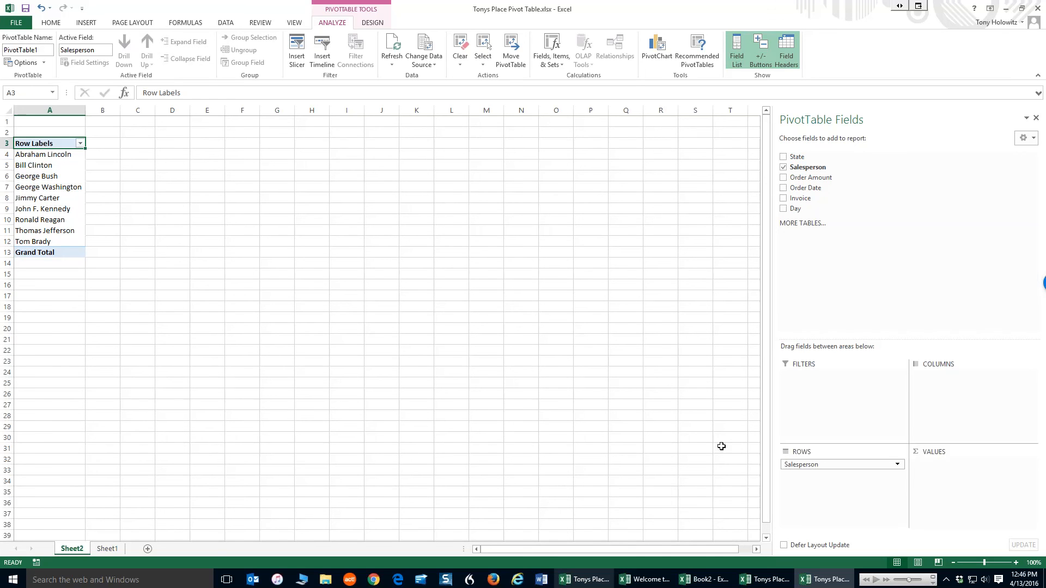
# Move the Salesperson field to Columns and back to Rows
pyautogui.click(825, 465)
pyautogui.moveTo(825, 465); pyautogui.dragTo(940, 390)
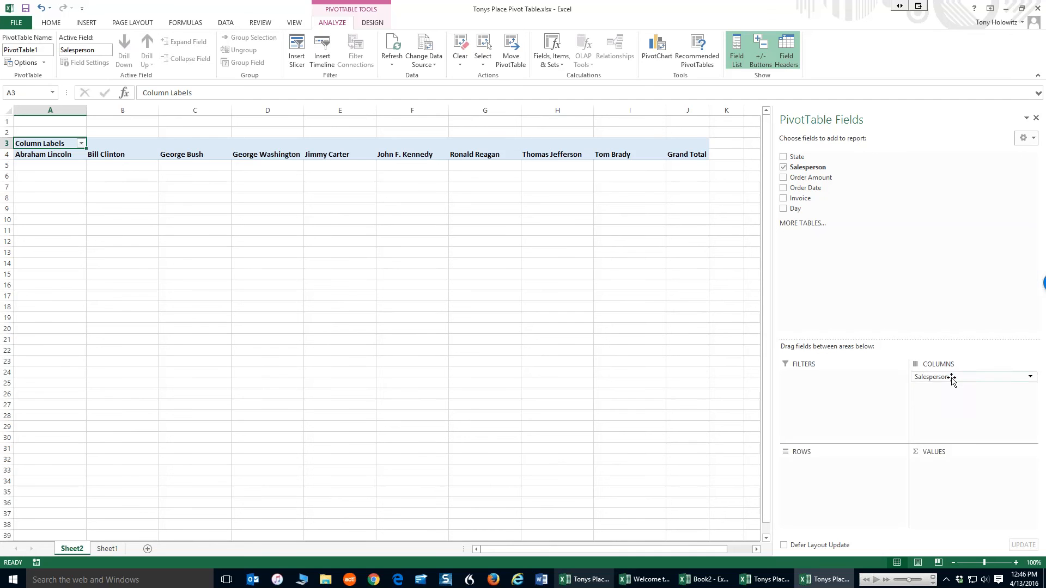
pyautogui.moveTo(942, 377); pyautogui.dragTo(816, 470)
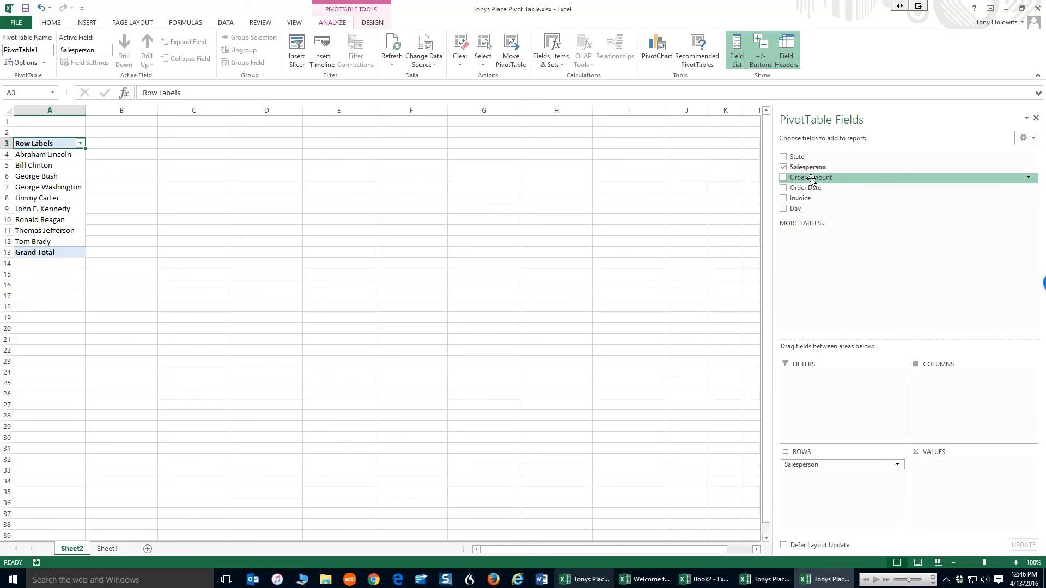
# Add Order Amount to the Values area and State to the Columns area
pyautogui.moveTo(810, 180); pyautogui.dragTo(941, 469)
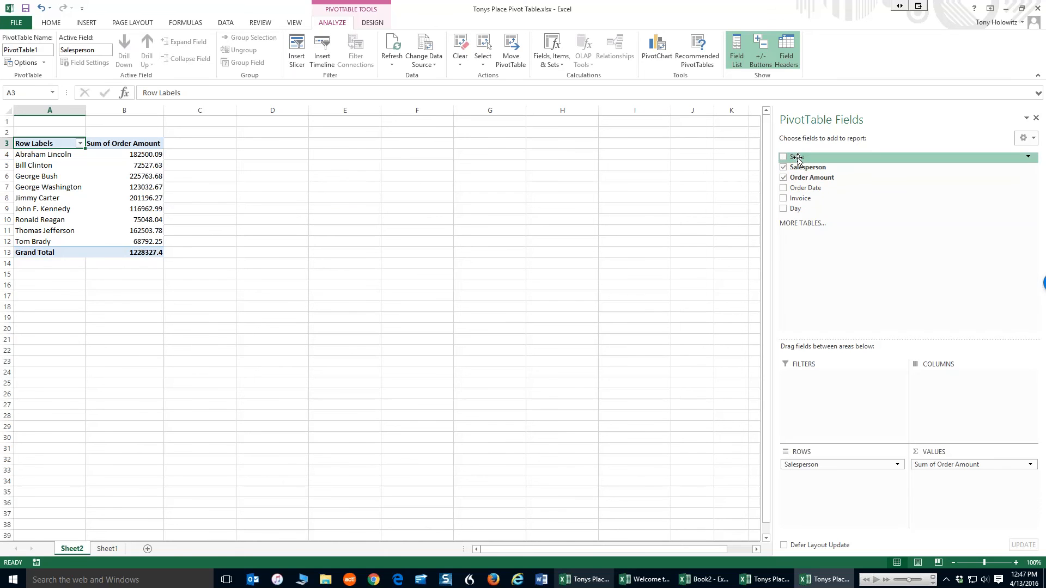
pyautogui.moveTo(798, 158); pyautogui.dragTo(931, 388)
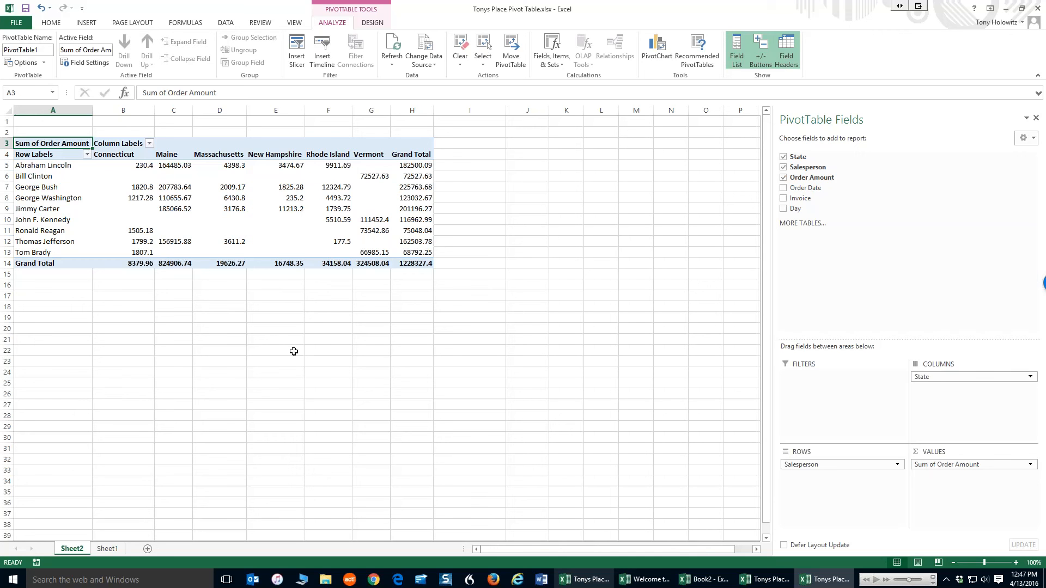
# Rearrange the pivot so State is in Rows and Salesperson is in Columns
pyautogui.moveTo(970, 377); pyautogui.dragTo(809, 477)
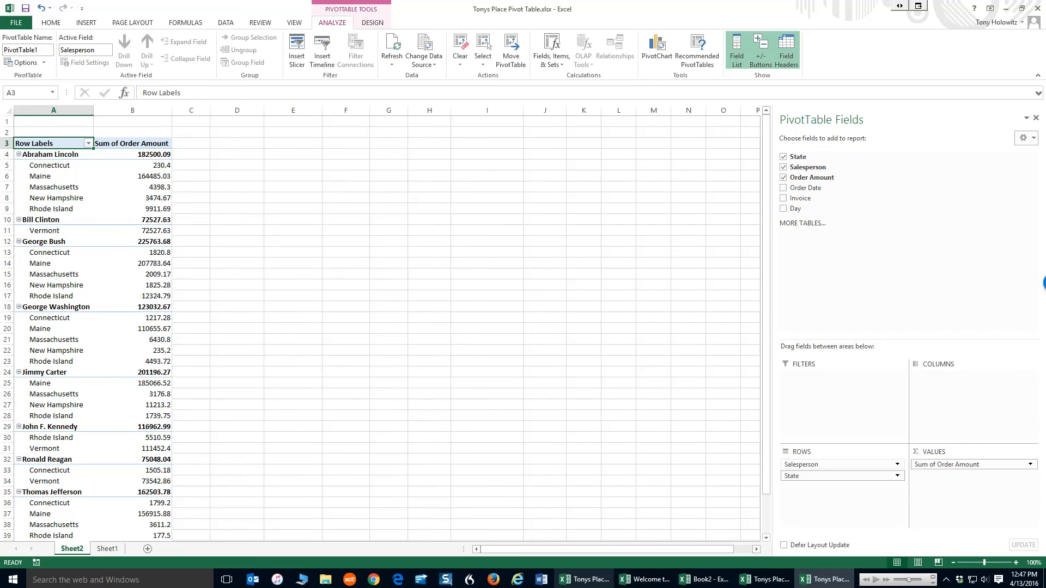
pyautogui.moveTo(805, 466); pyautogui.dragTo(931, 397)
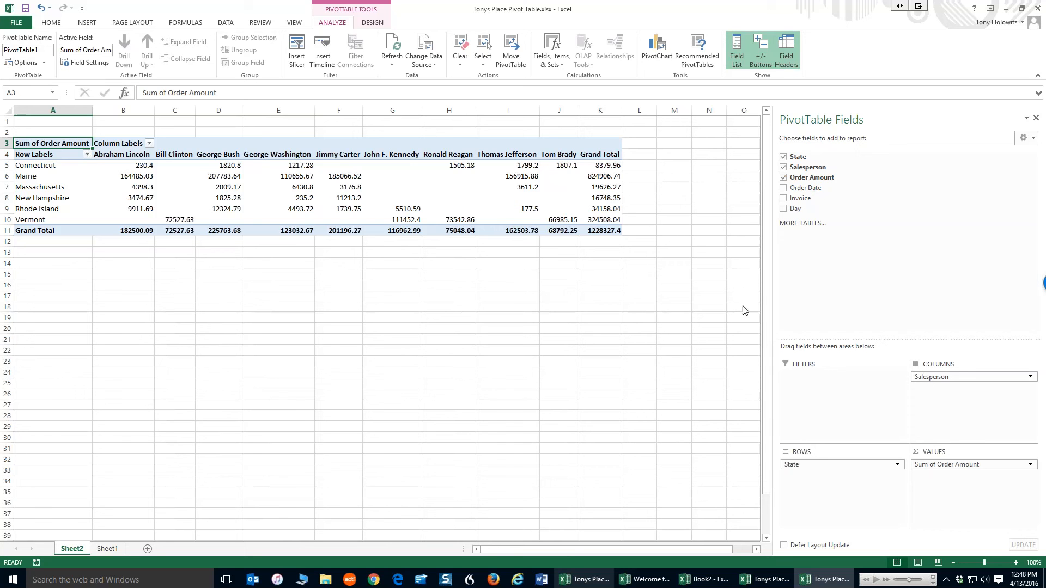
# Filter the State row labels to show only Maine and Massachusetts
pyautogui.click(87, 154)
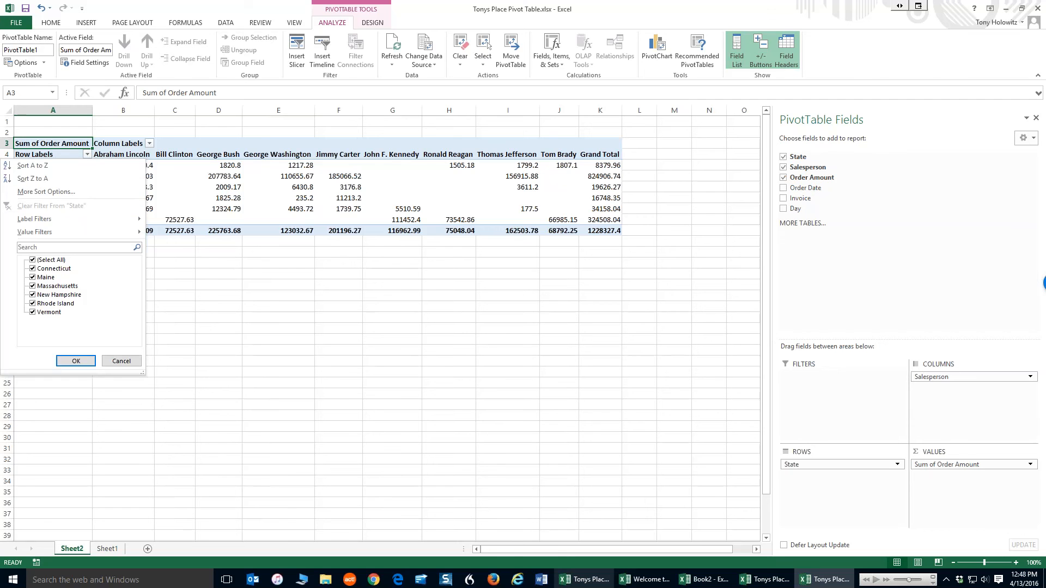
pyautogui.click(32, 260)
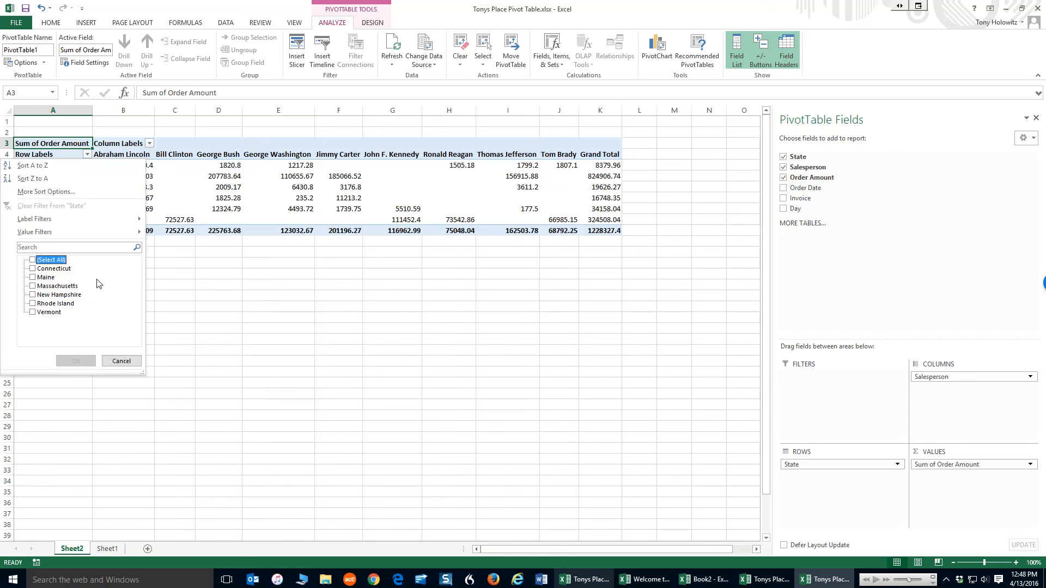
pyautogui.click(38, 278)
pyautogui.click(32, 278)
pyautogui.click(32, 286)
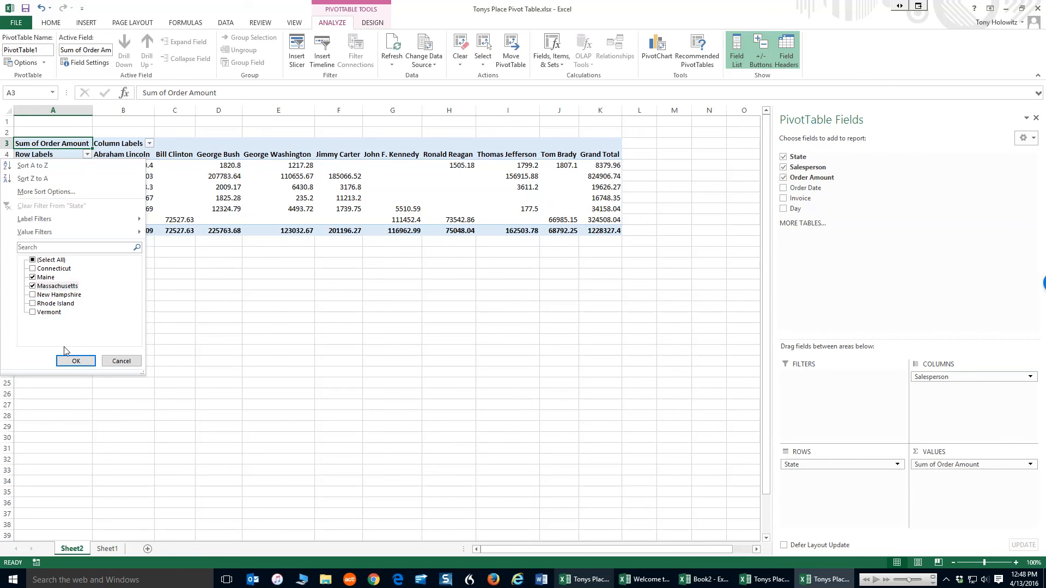
pyautogui.click(74, 361)
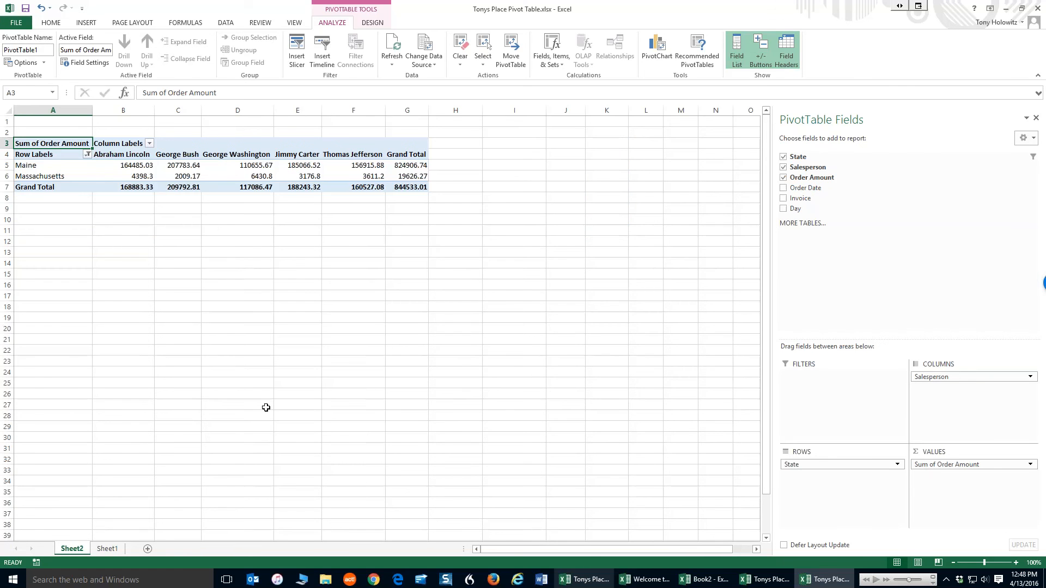